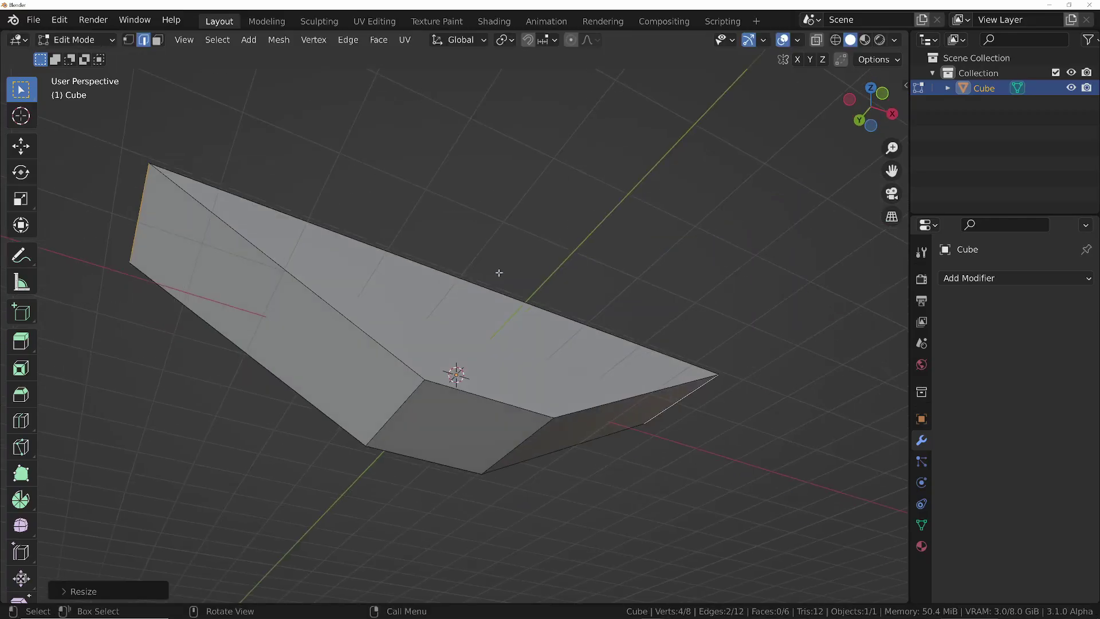
Stretch the block's bottom face along X and view the block from the front.
key(3)
click(503, 431)
key(s)
key(x)
click(538, 450)
key(KP_1)
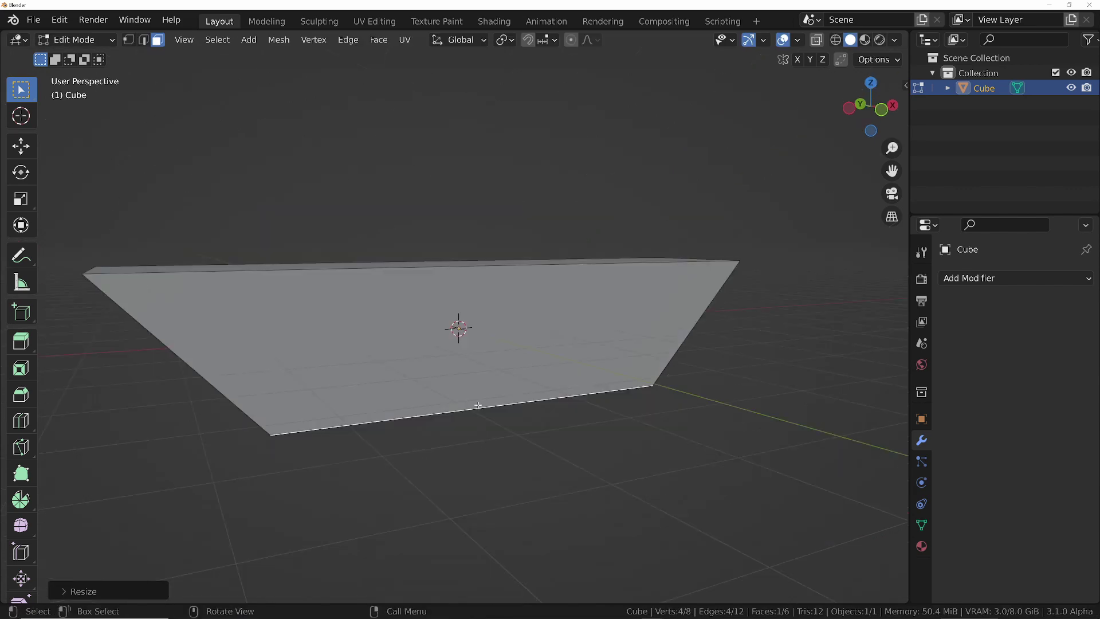
In Object Mode, rotate the block 90 degrees about the X axis.
key(Tab)
middle_drag(486, 420, 534, 365)
key(r)
key(x)
key(9)
key(0)
key(Return)
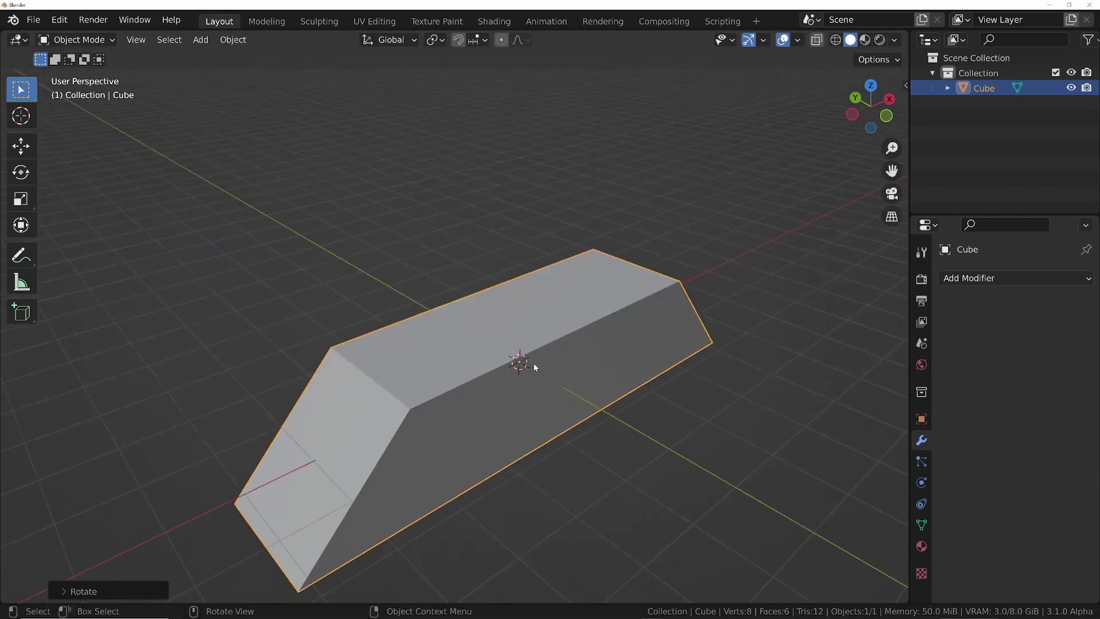
shift+middle_drag(387, 418, 443, 338)
key(alt+Tab)
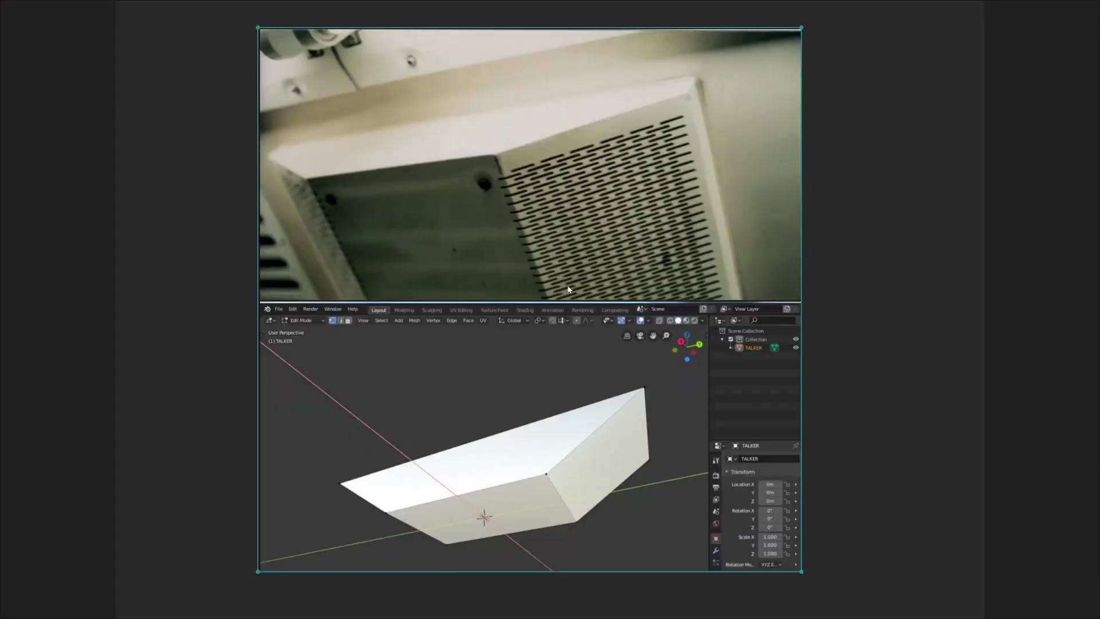
key(alt+Tab)
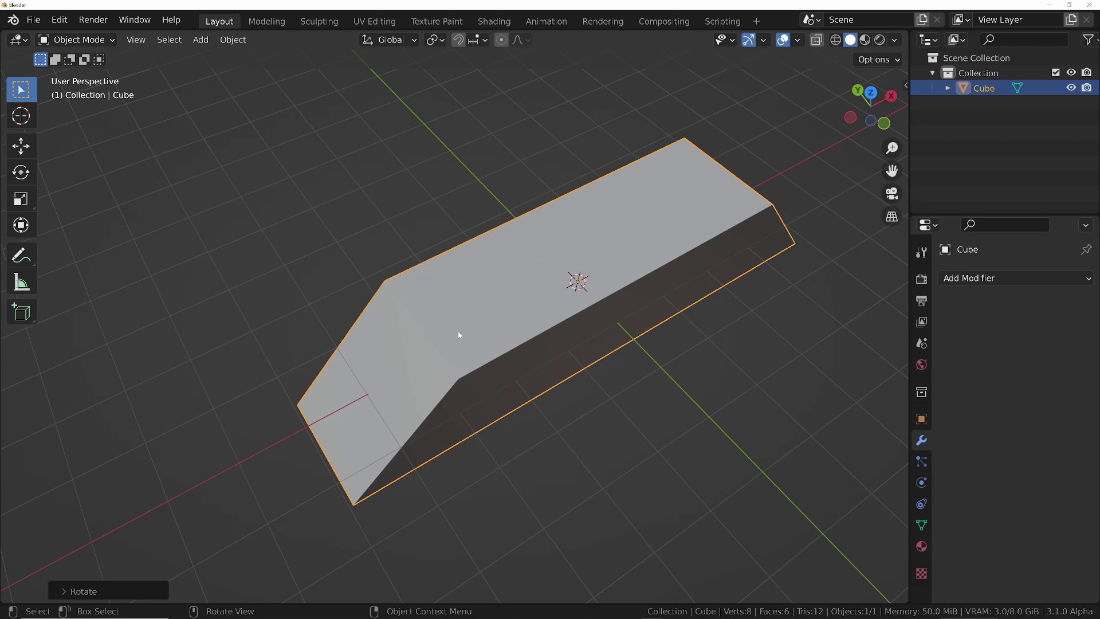
scroll(502, 308, up, 4)
middle_drag(502, 308, 441, 357)
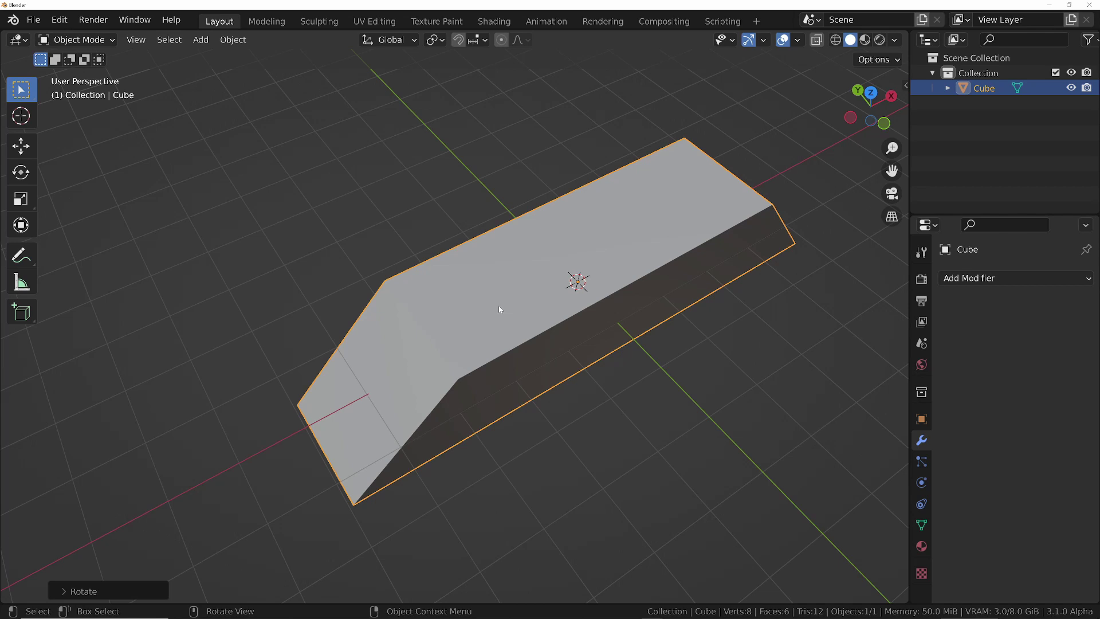
scroll(498, 305, up, 4)
middle_drag(499, 305, 441, 357)
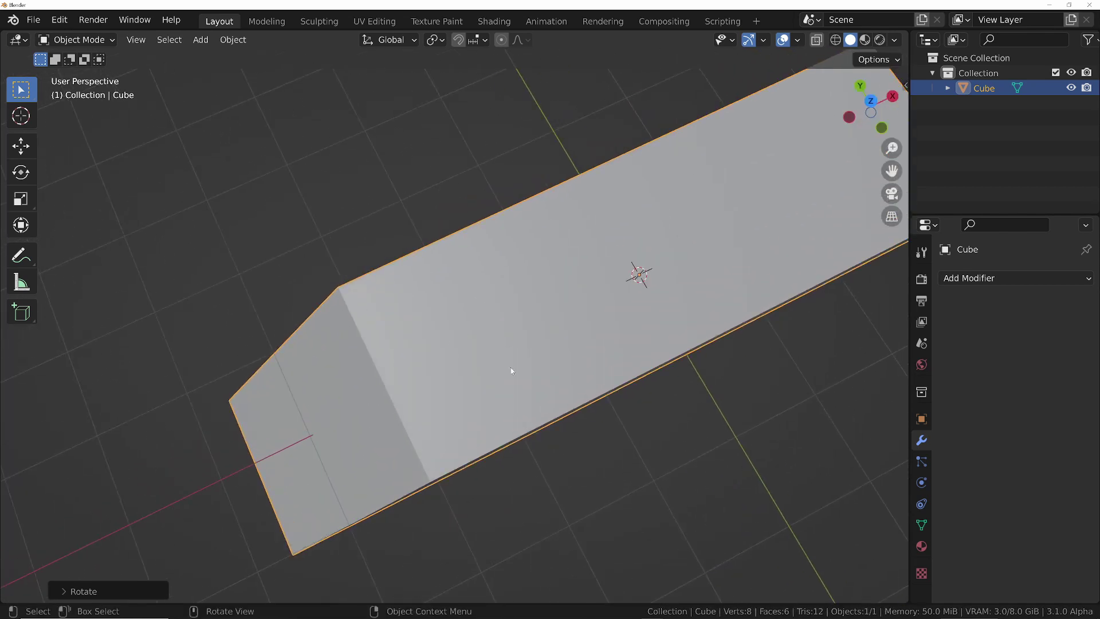
Add a Plane, shrink it, stretch it along X, and apply its scale.
key(shift+a)
mouse_move(505, 315)
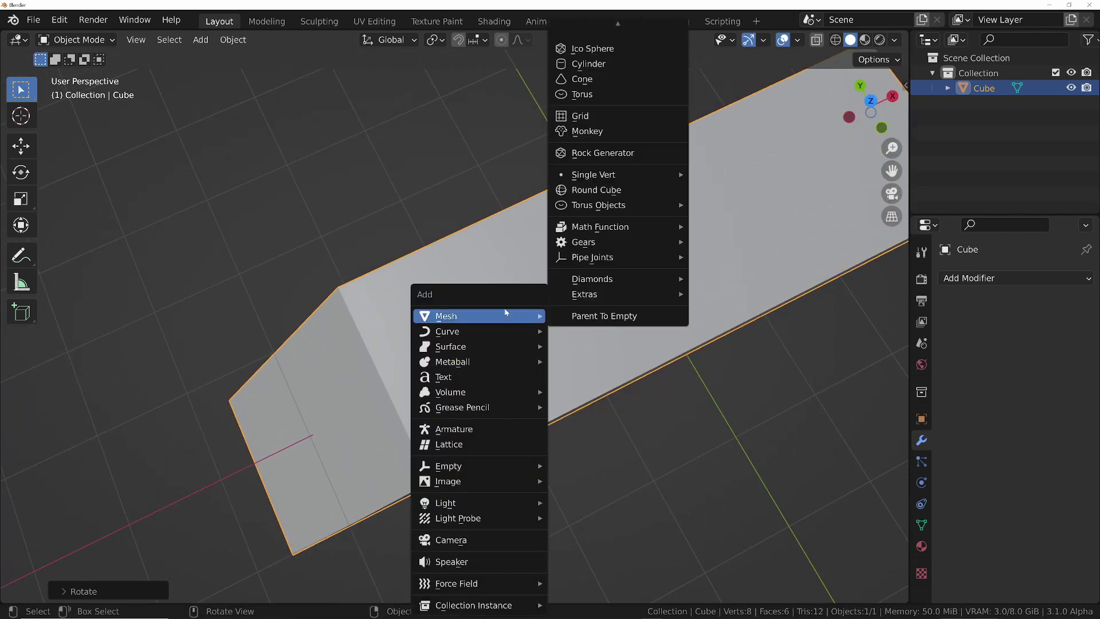
click(600, 71)
key(s)
click(674, 275)
key(s)
key(x)
click(735, 292)
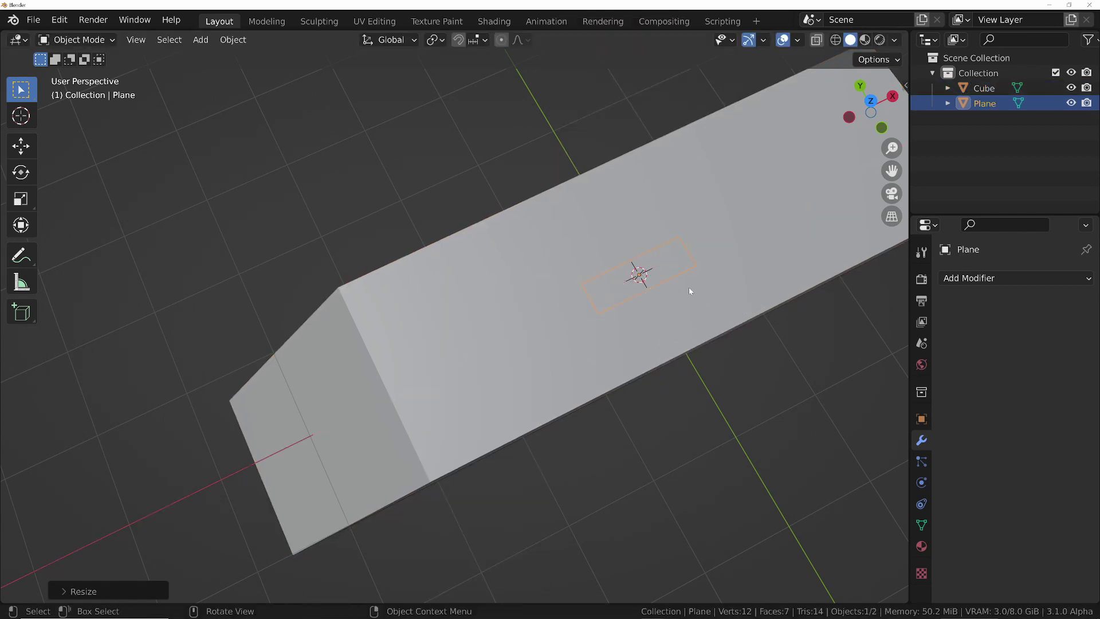
key(ctrl+a)
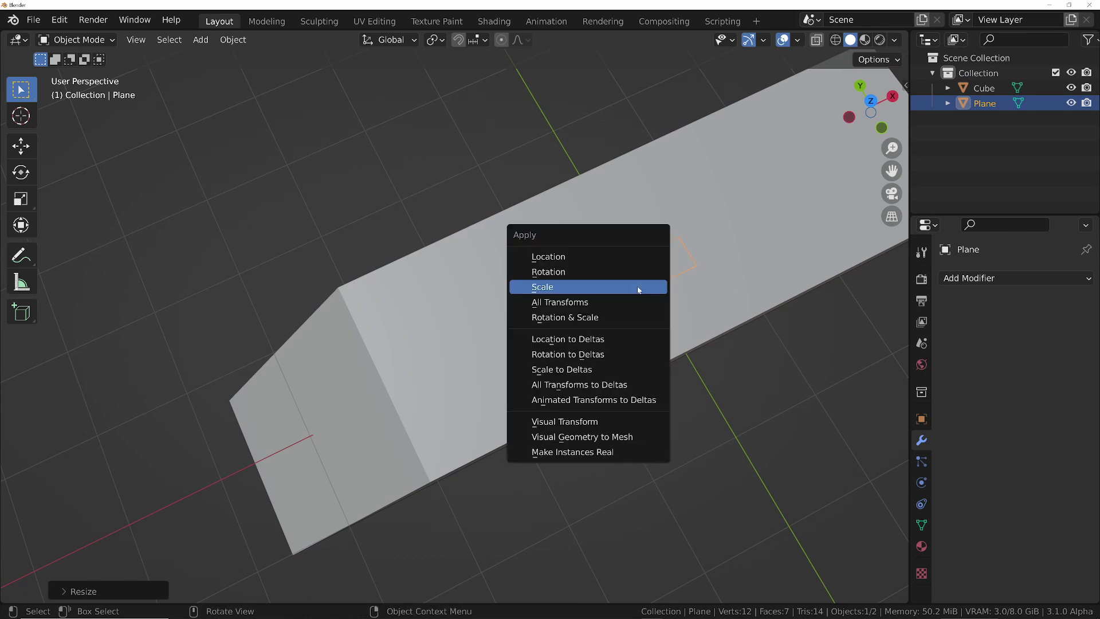
click(639, 289)
Raise the plane along Z onto the block's top face and enter Edit Mode.
key(g)
key(z)
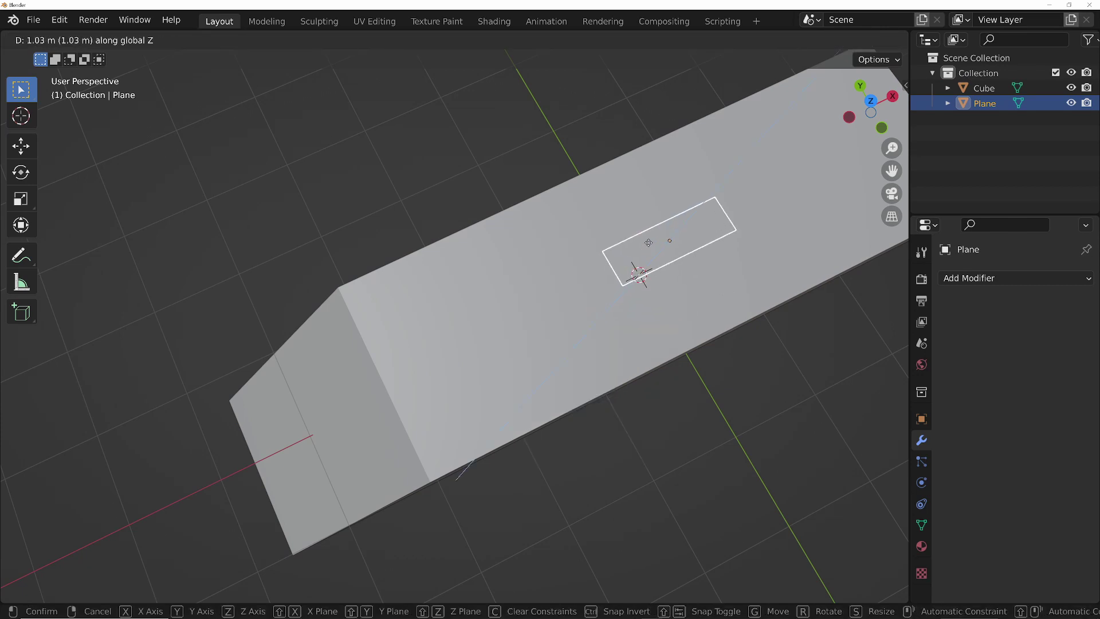
click(668, 142)
middle_drag(668, 142, 686, 200)
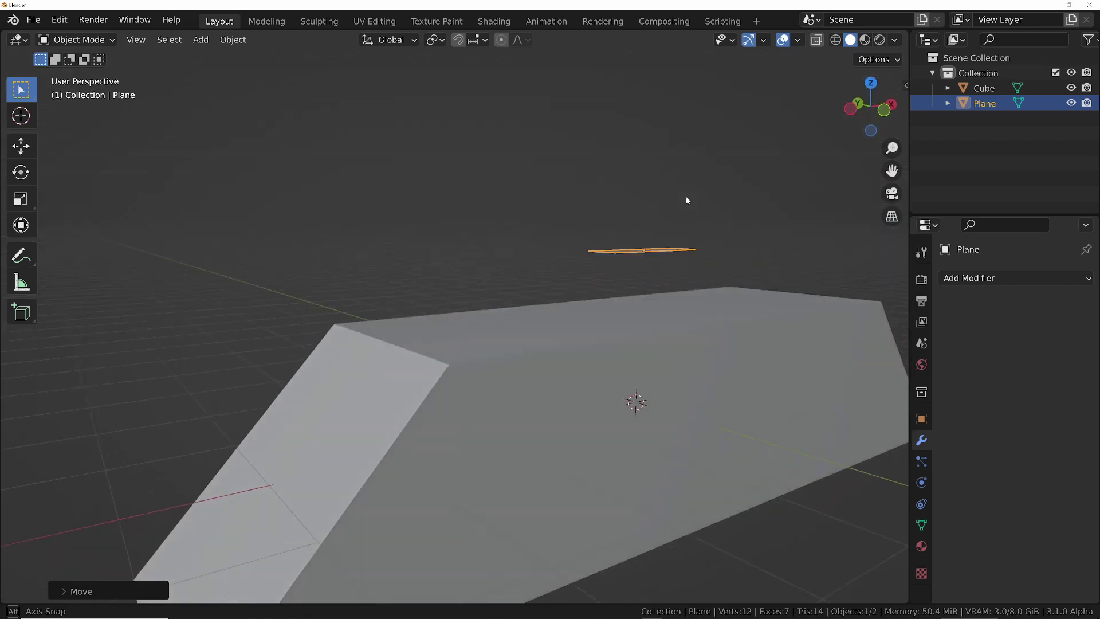
key(g)
key(z)
click(678, 255)
key(Tab)
middle_drag(678, 256, 522, 306)
Bevel the plane's four corner vertices into a rounded slot, then view it from the top.
key(alt+Tab)
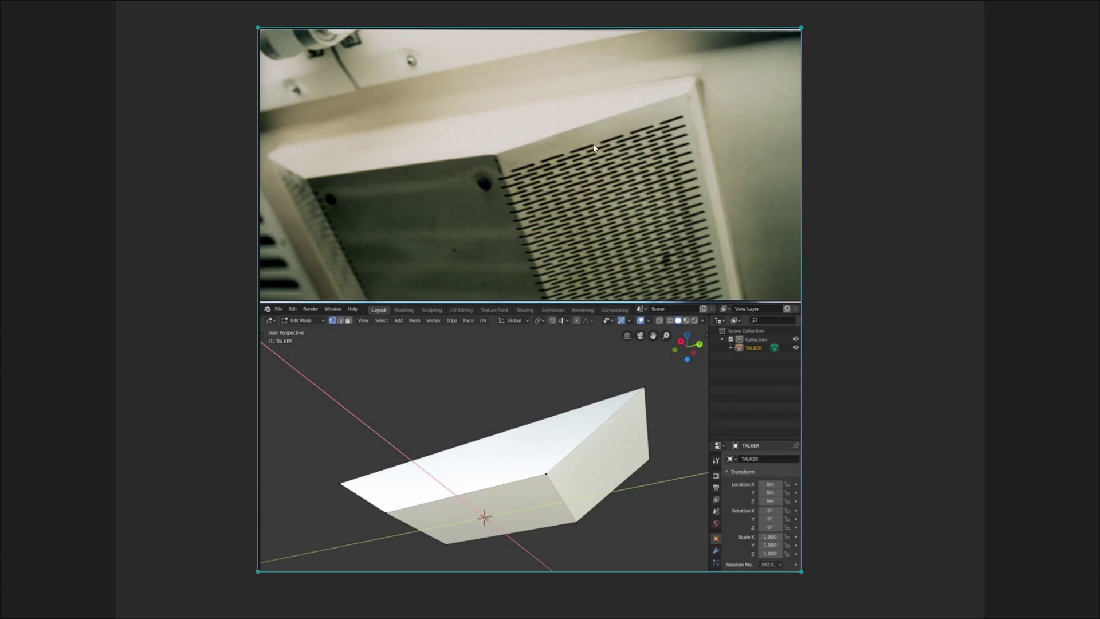
key(alt+Tab)
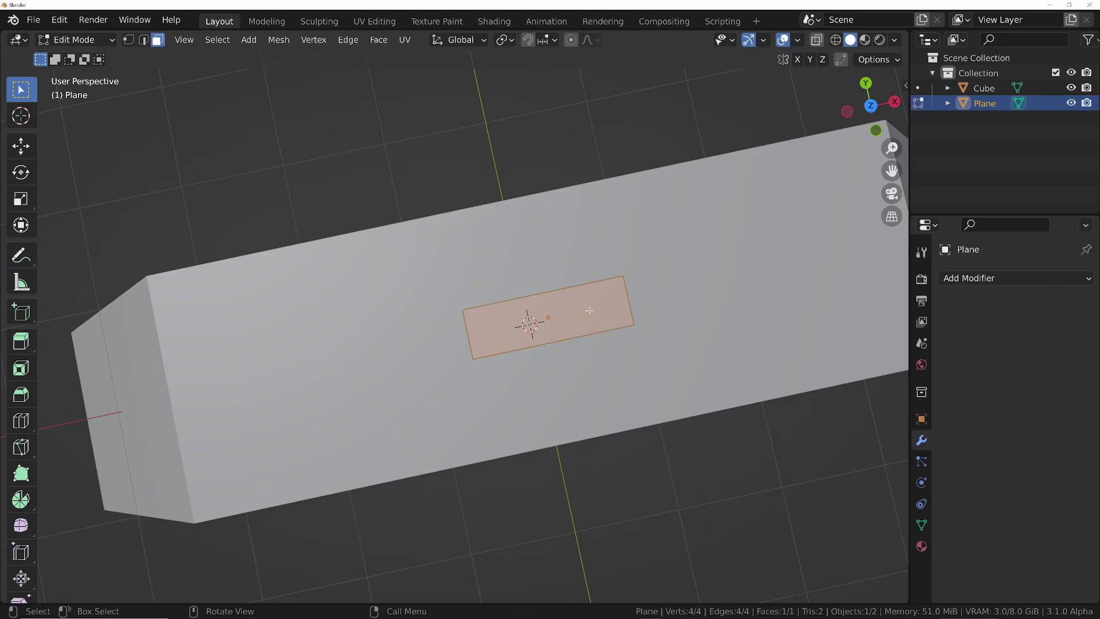
key(1)
key(ctrl)
key(ctrl+b)
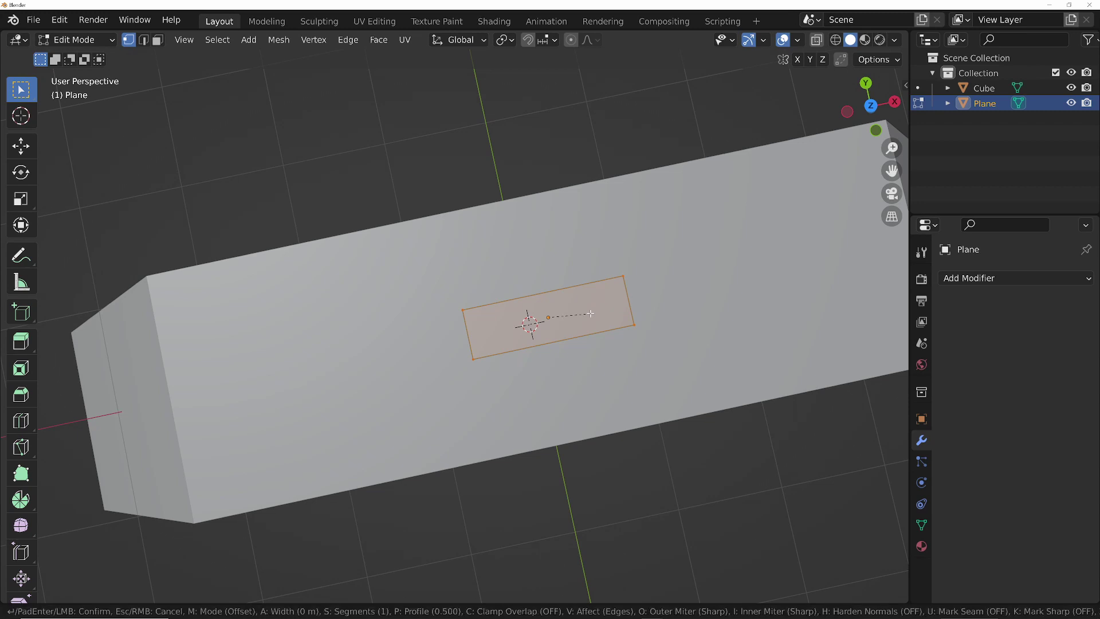
key(v)
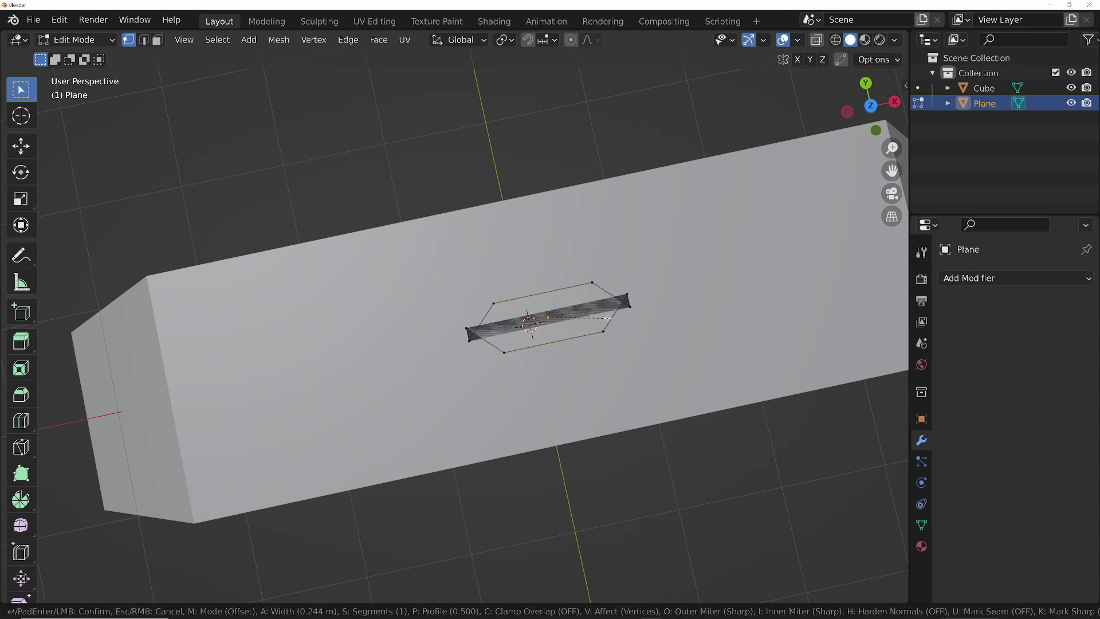
scroll(601, 313, up, 2)
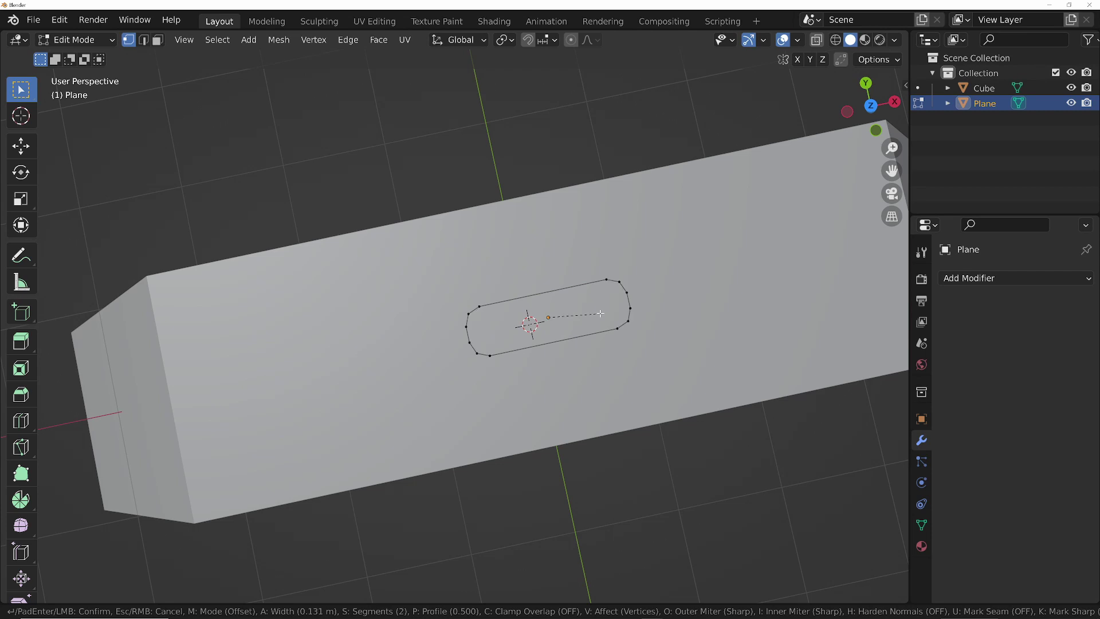
click(601, 314)
scroll(586, 263, up, 4)
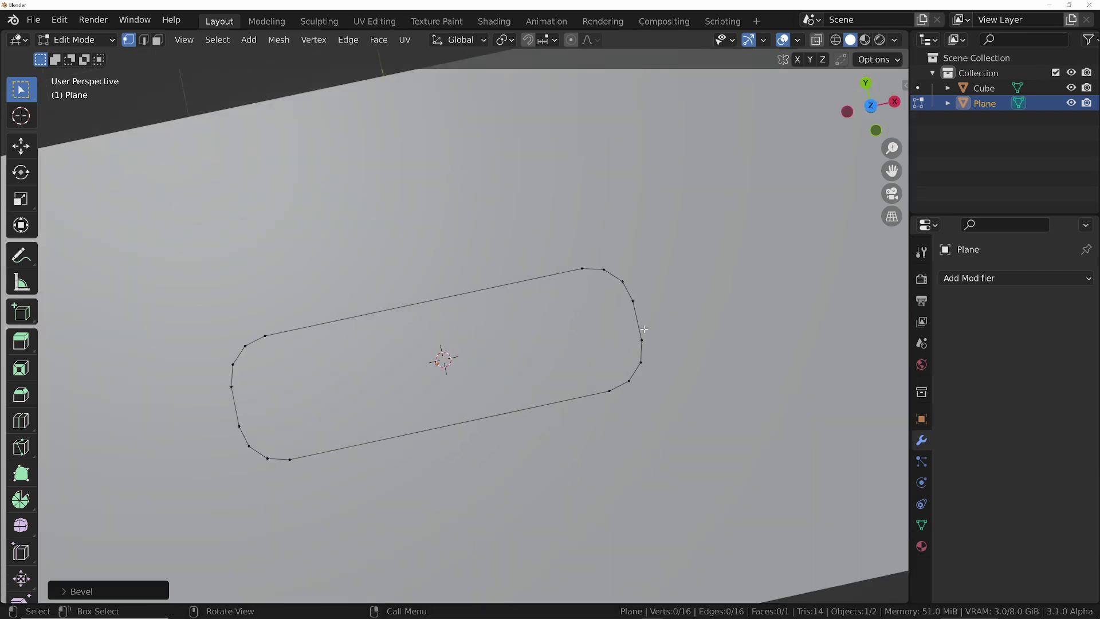
middle_drag(603, 282, 602, 230)
key(KP_7)
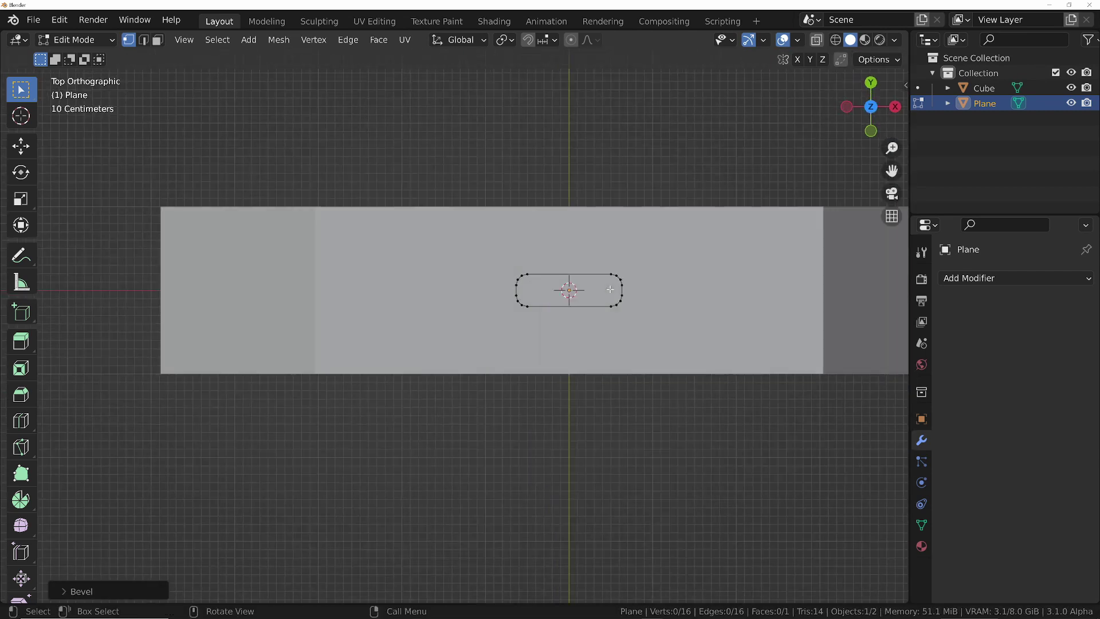
Copy the rounded slot along X and repeat into a row of nine, then duplicate the row.
scroll(610, 289, down, 2)
shift+middle_drag(628, 307, 441, 385)
key(a)
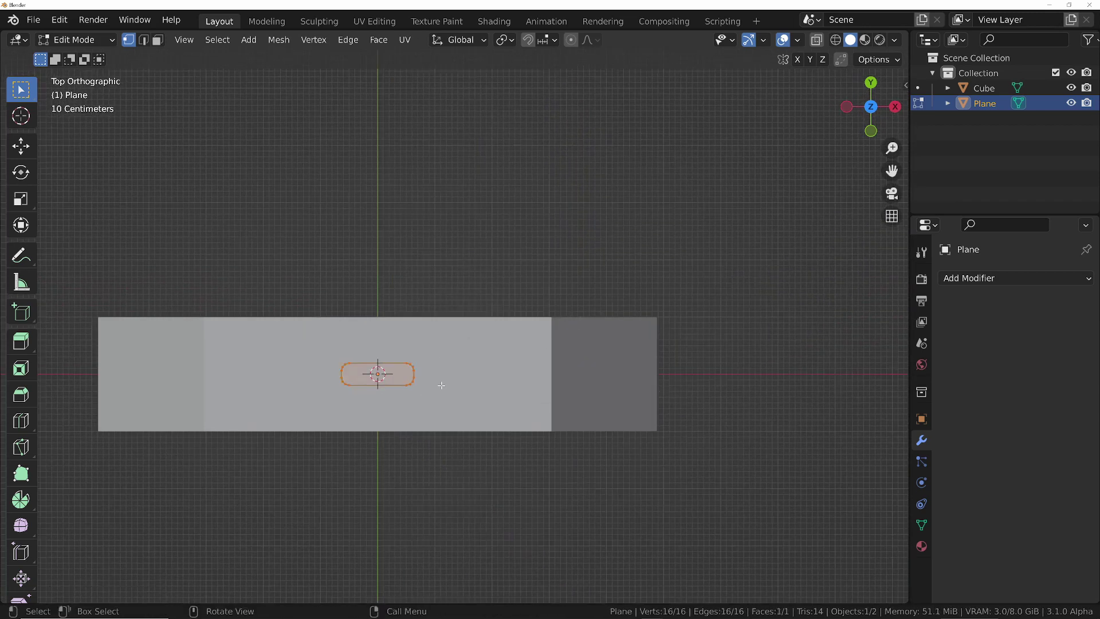
key(shift+d)
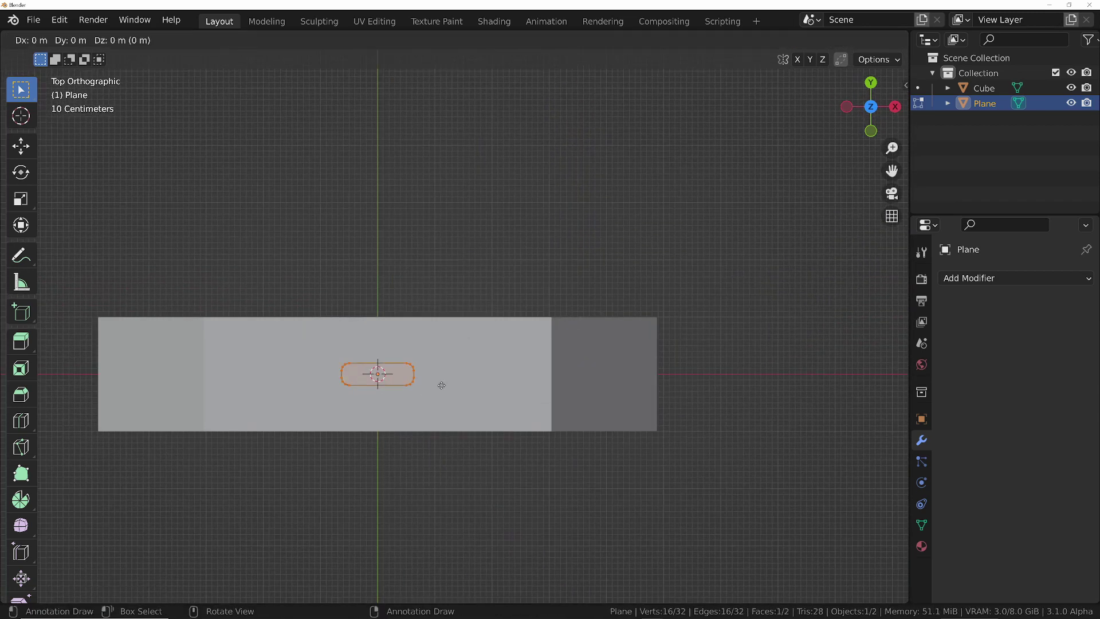
key(x)
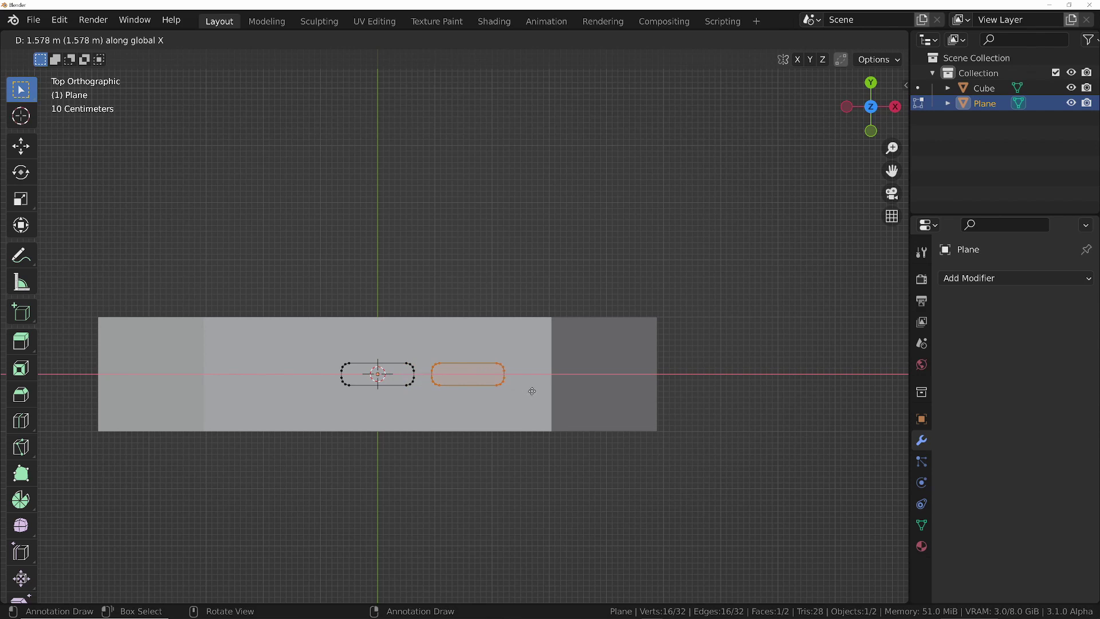
click(534, 391)
scroll(533, 390, down, 3)
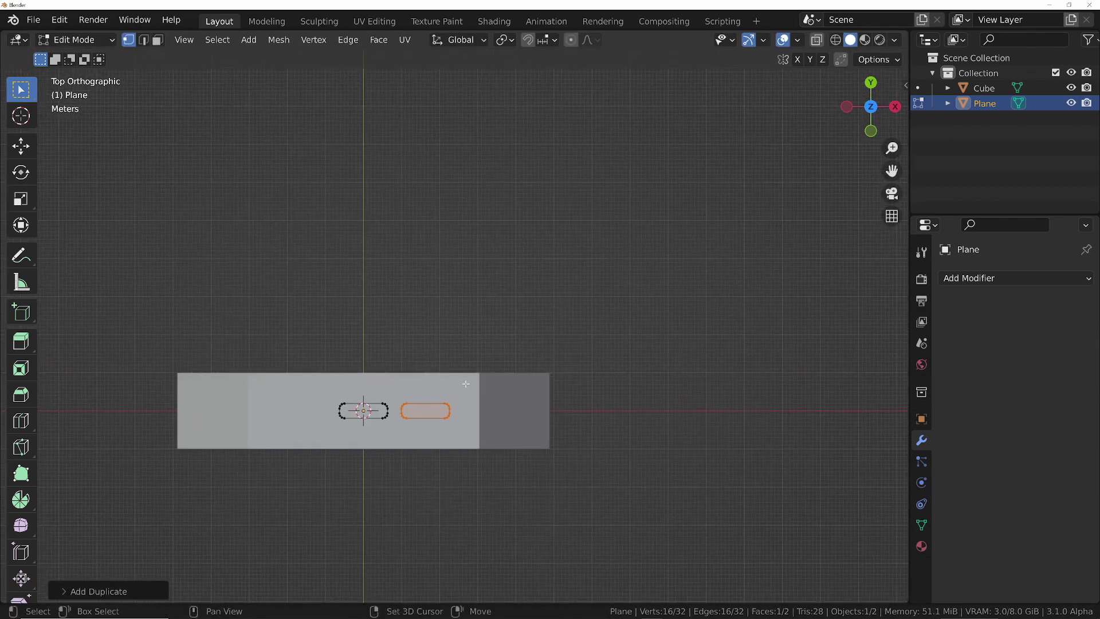
key(shift+r)
key(shift+r)
key(shift+r)
key(shift+r)
key(shift+r)
key(shift+r)
key(shift+r)
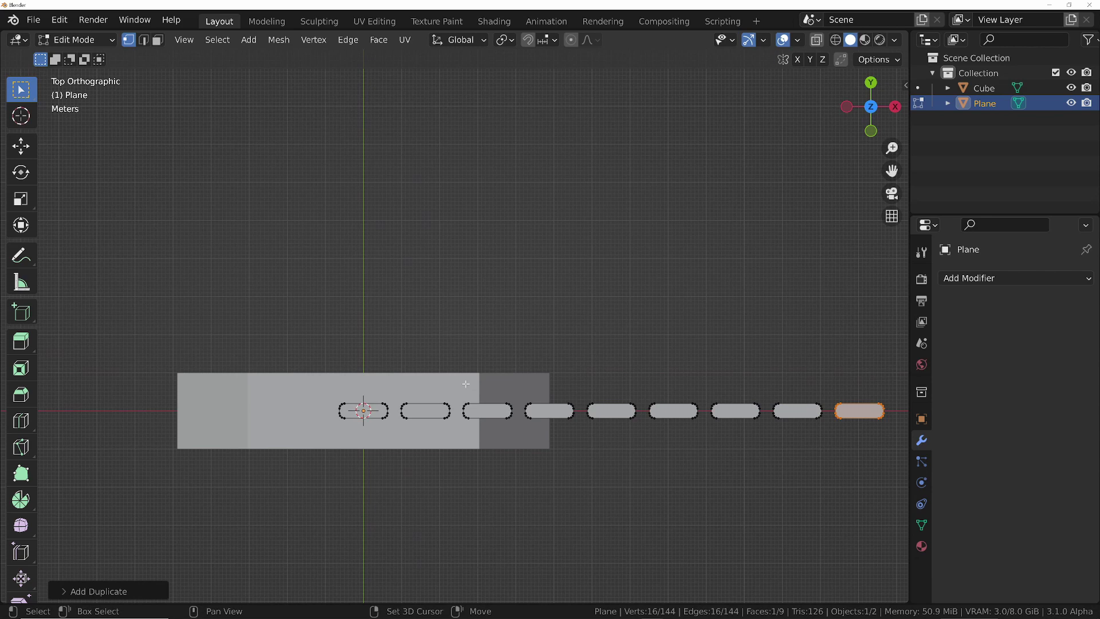
scroll(513, 407, down, 2)
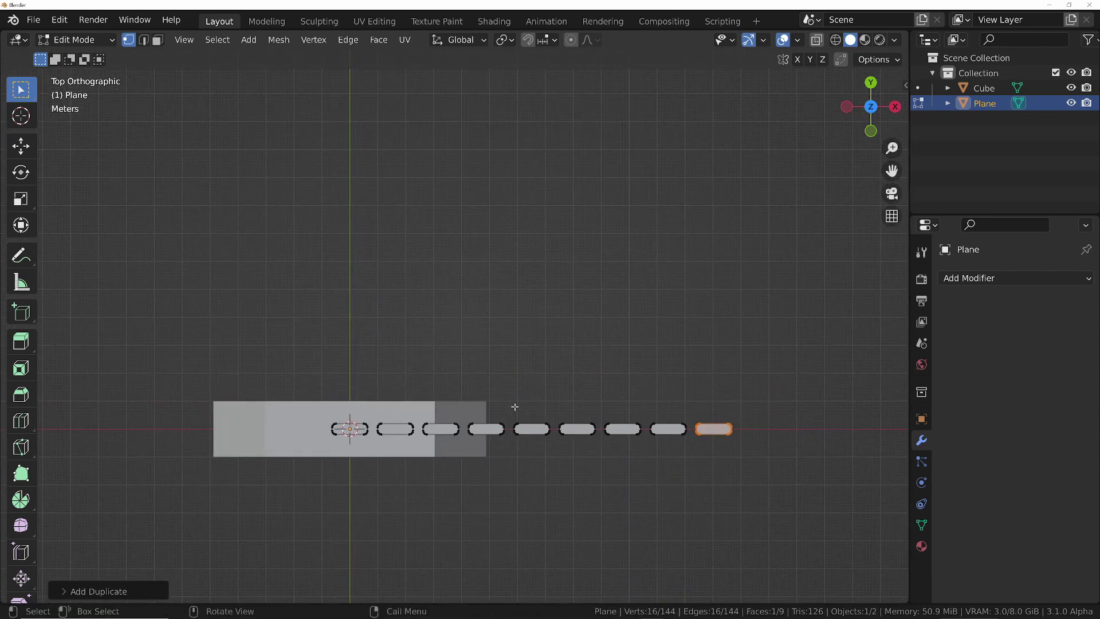
key(a)
key(shift+d)
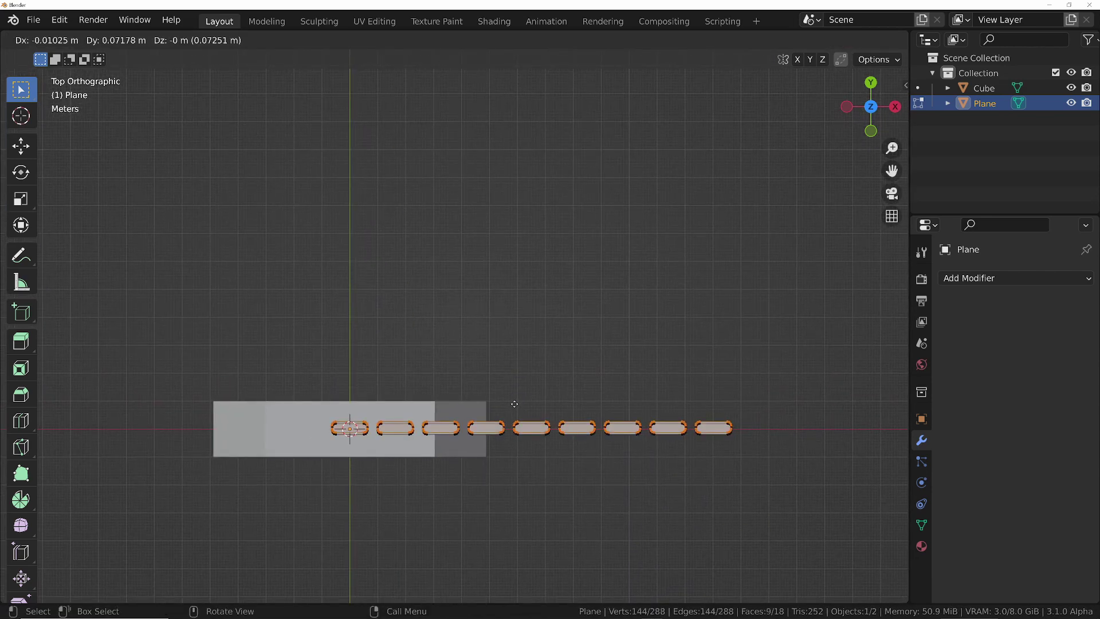
Place the copied row above along Y and offset it along X to stagger the slots.
key(y)
click(515, 388)
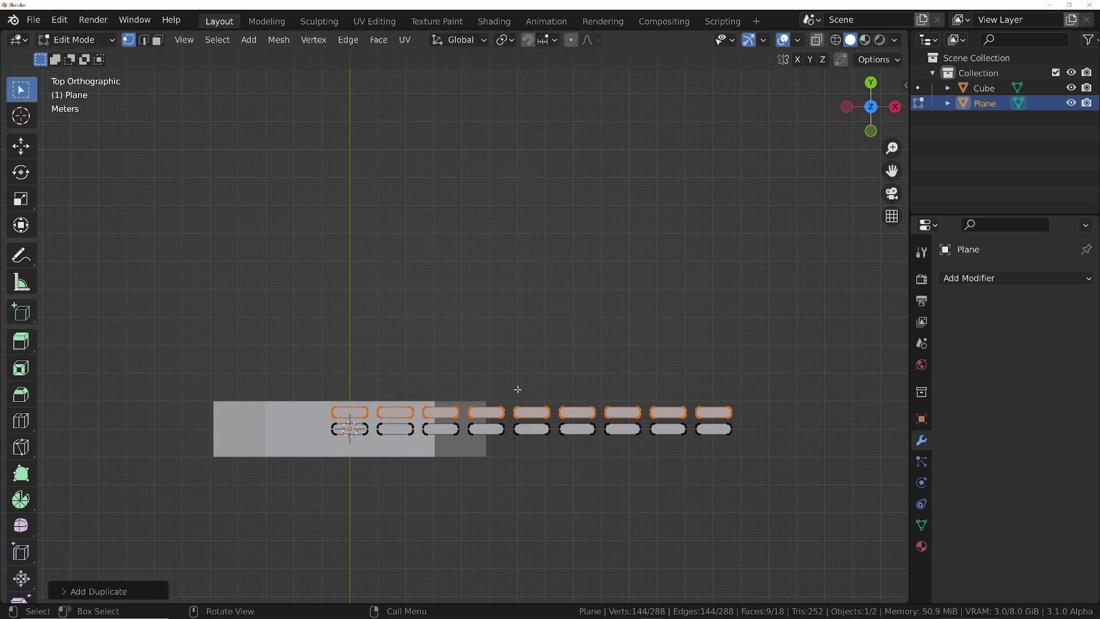
scroll(407, 424, up, 4)
scroll(430, 423, up, 3)
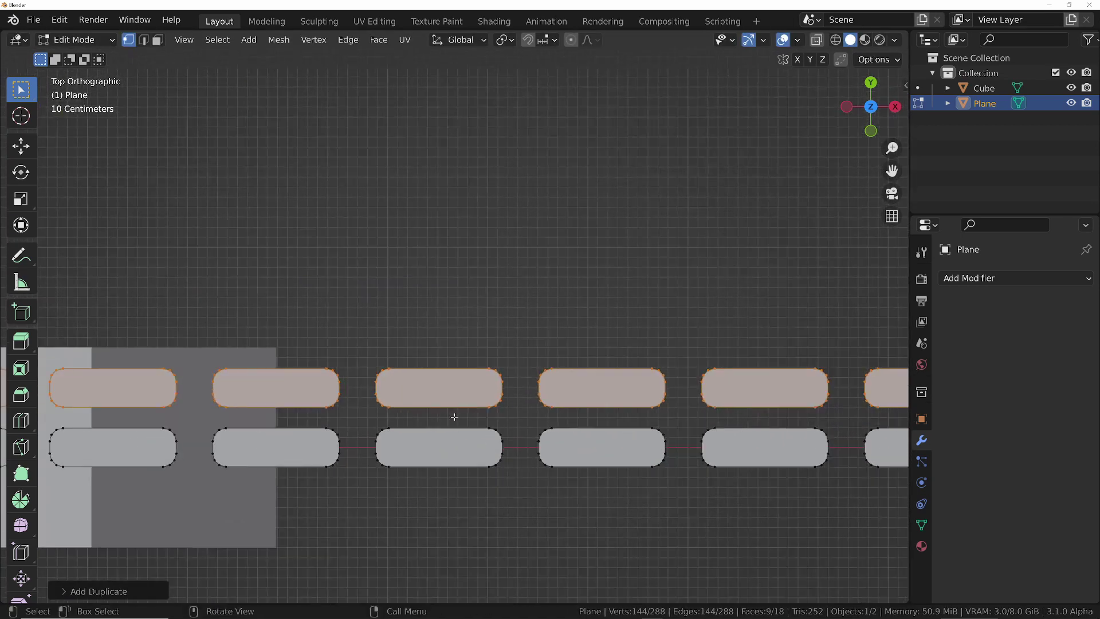
key(g)
key(x)
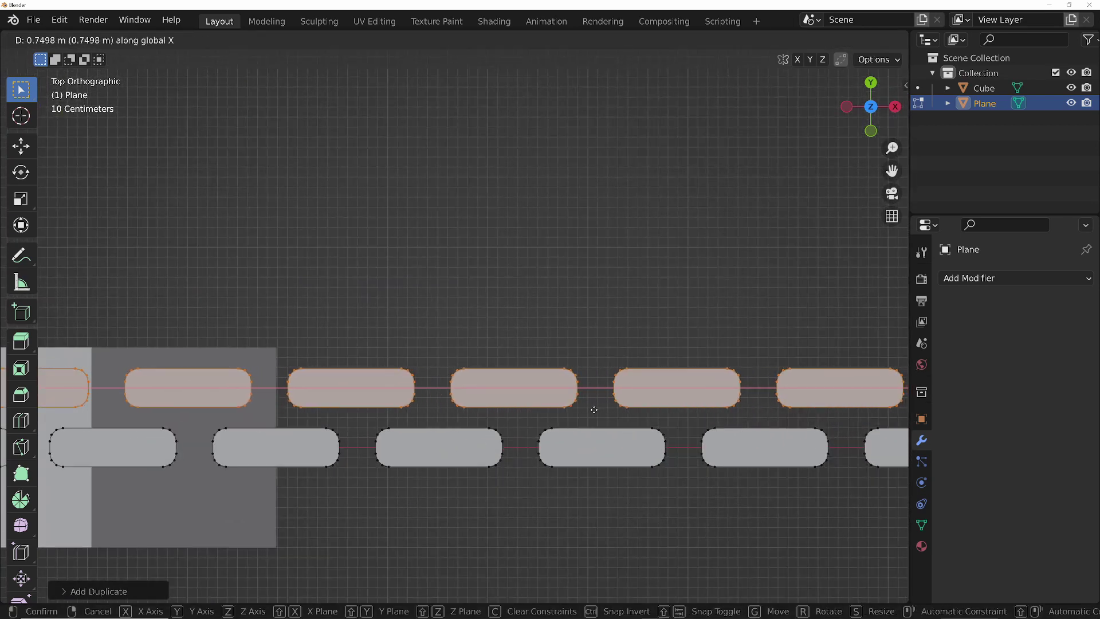
click(600, 409)
scroll(596, 406, down, 7)
Duplicate both rows upward along Y and repeat to stack a tall grid of 342 slots.
key(a)
key(shift+d)
key(y)
click(583, 365)
scroll(667, 370, up, 7)
scroll(668, 370, down, 7)
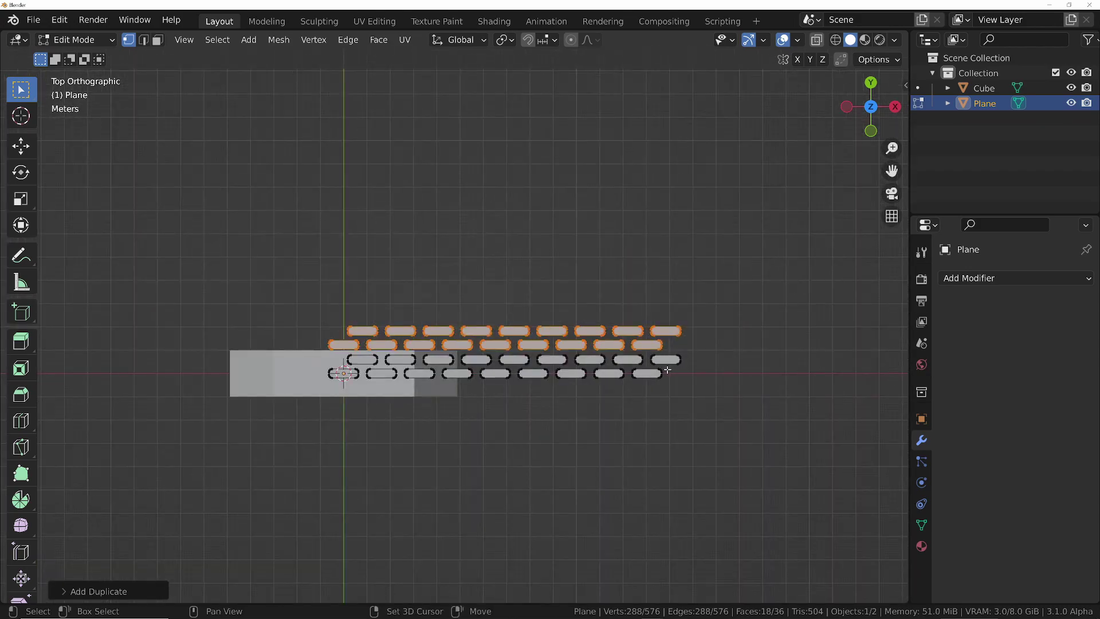
key(shift+r)
key(shift+r)
key(shift+r)
key(shift+r)
key(shift+r)
key(shift+r)
key(shift+r)
key(shift+r)
scroll(596, 379, down, 6)
key(shift+r)
key(shift+r)
key(shift+r)
key(shift+r)
key(shift+r)
key(shift+r)
key(shift+r)
key(shift+r)
key(shift+r)
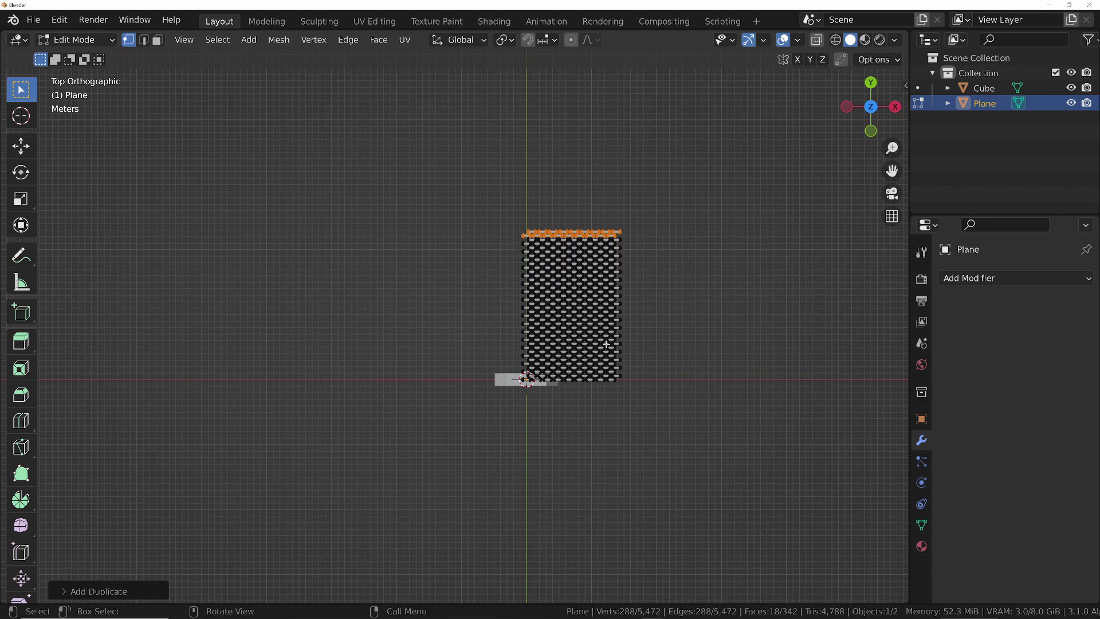
Select the whole slot grid and move it to the right.
key(a)
scroll(639, 339, up, 5)
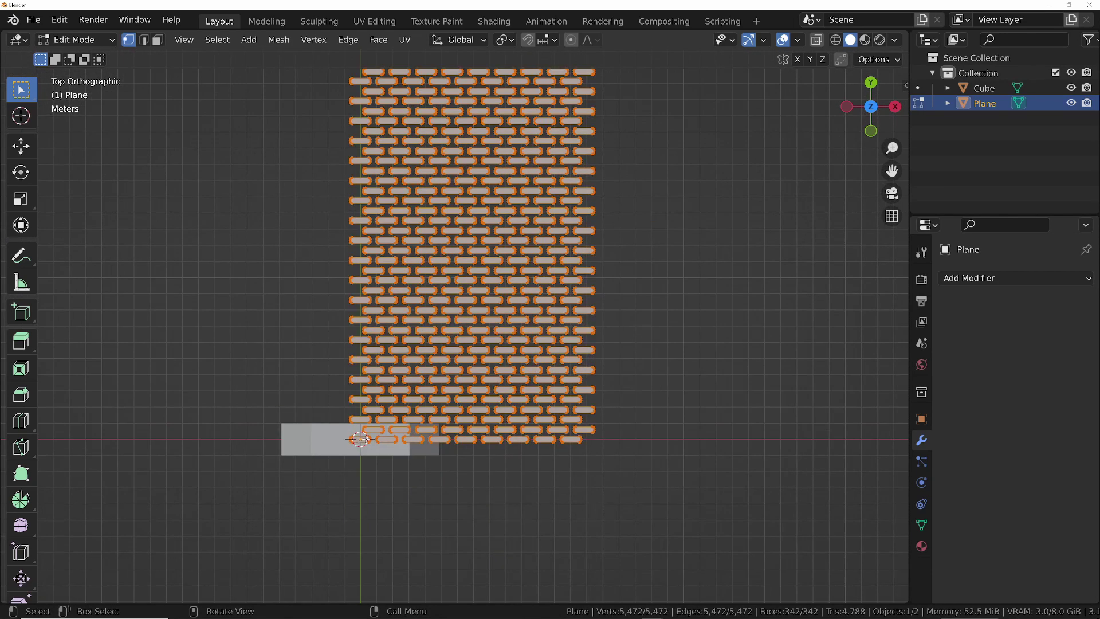
key(g)
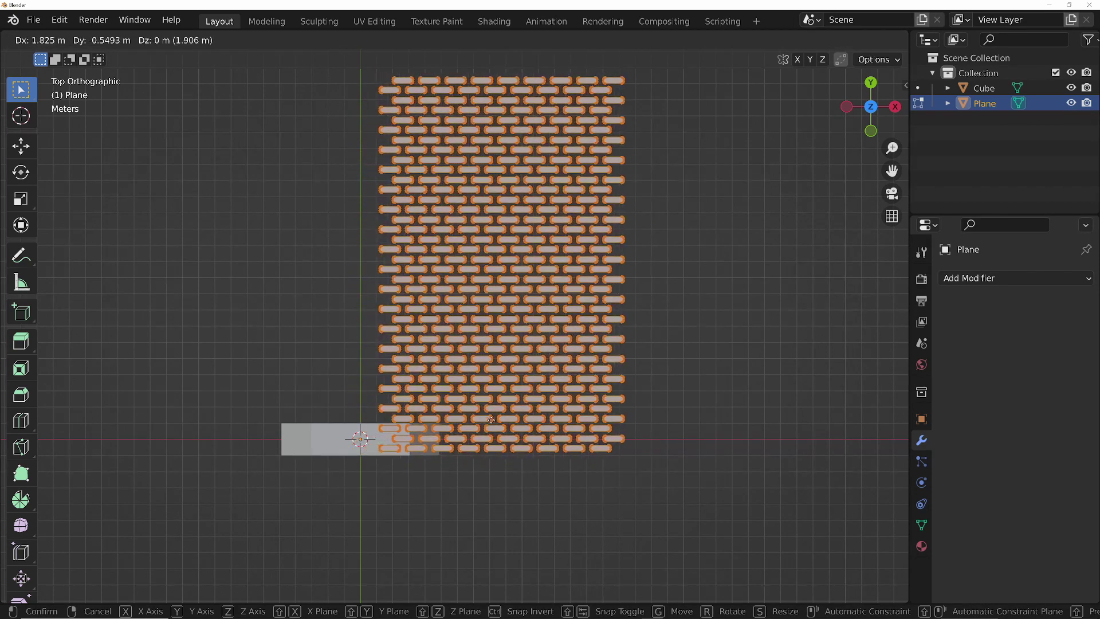
click(454, 444)
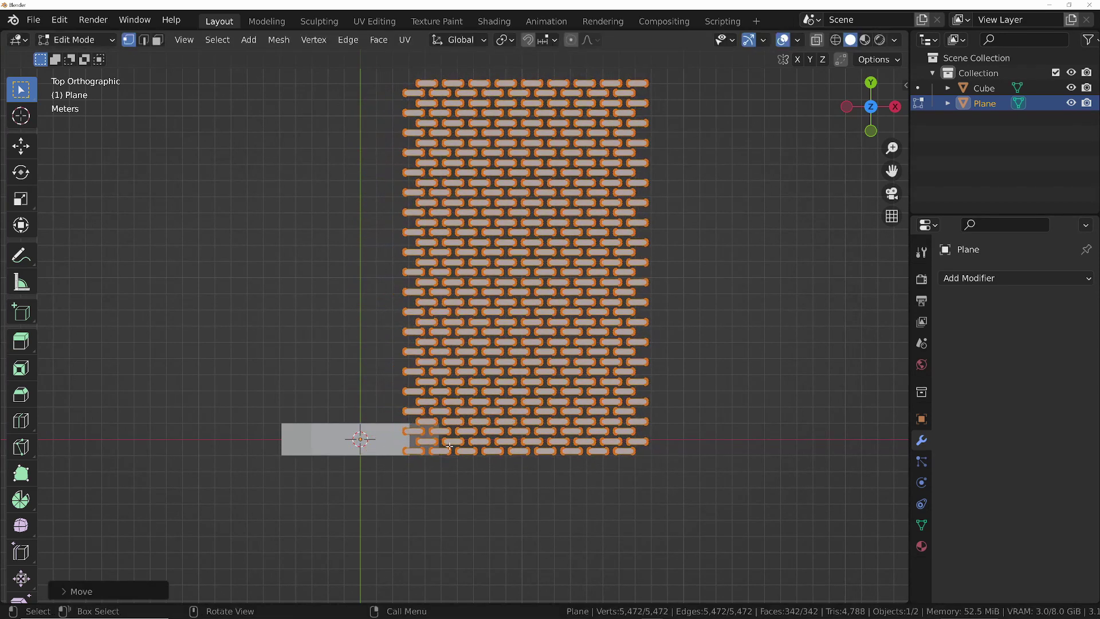
scroll(455, 444, up, 8)
Make the bottom-left corner vertex active, set pivot to Active Element, and scale the grid down.
shift+middle_drag(264, 552, 312, 474)
scroll(311, 474, up, 7)
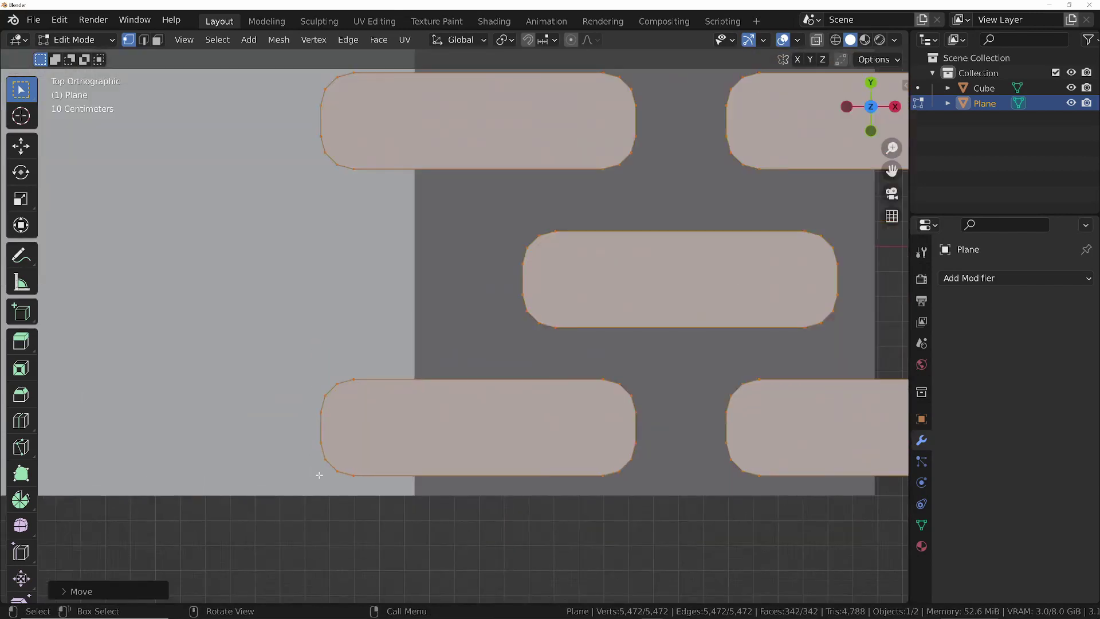
shift+click(354, 476)
shift+click(353, 476)
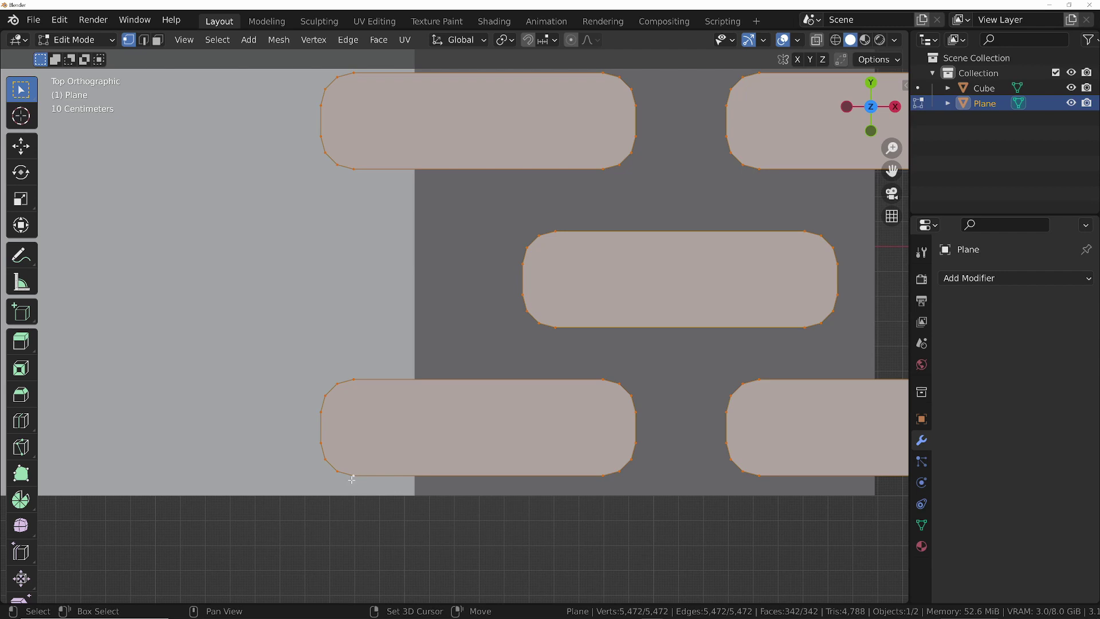
scroll(412, 437, down, 12)
key(period)
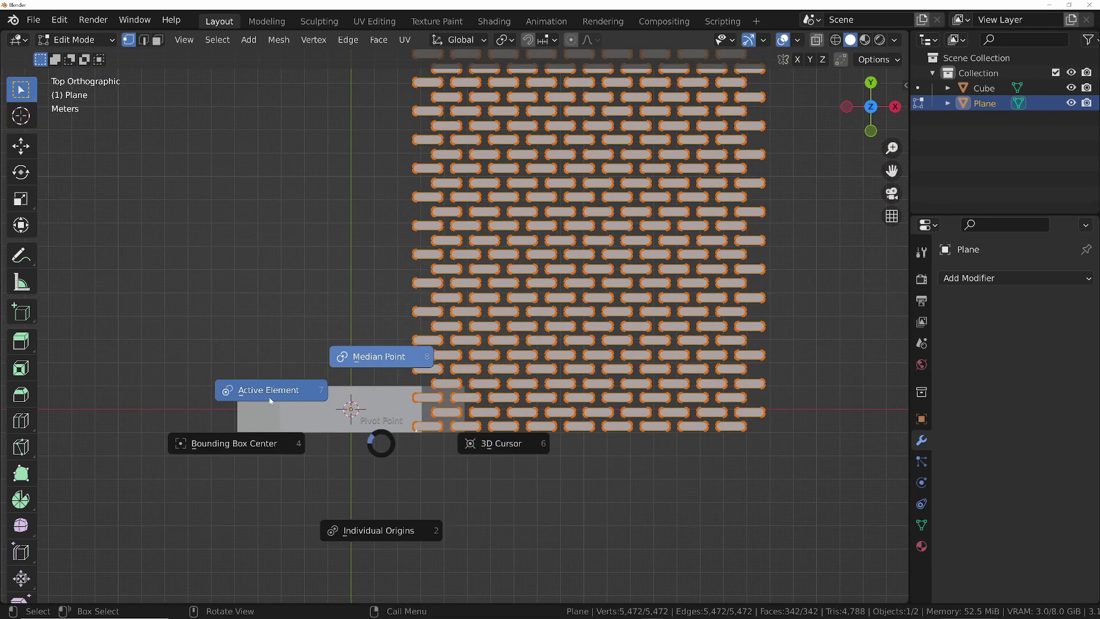
click(289, 397)
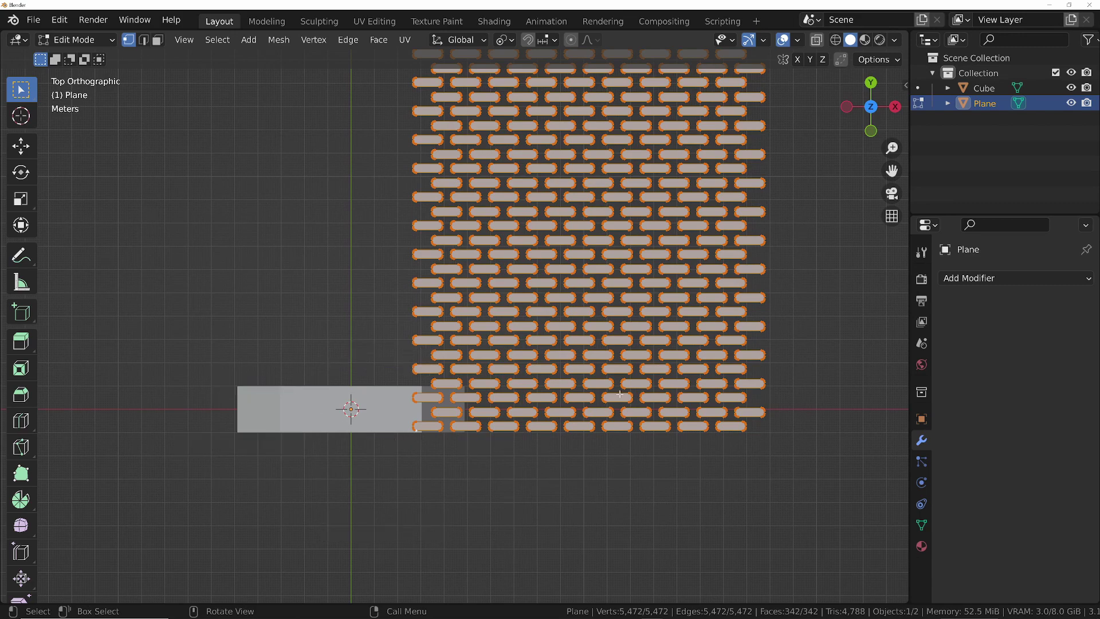
key(s)
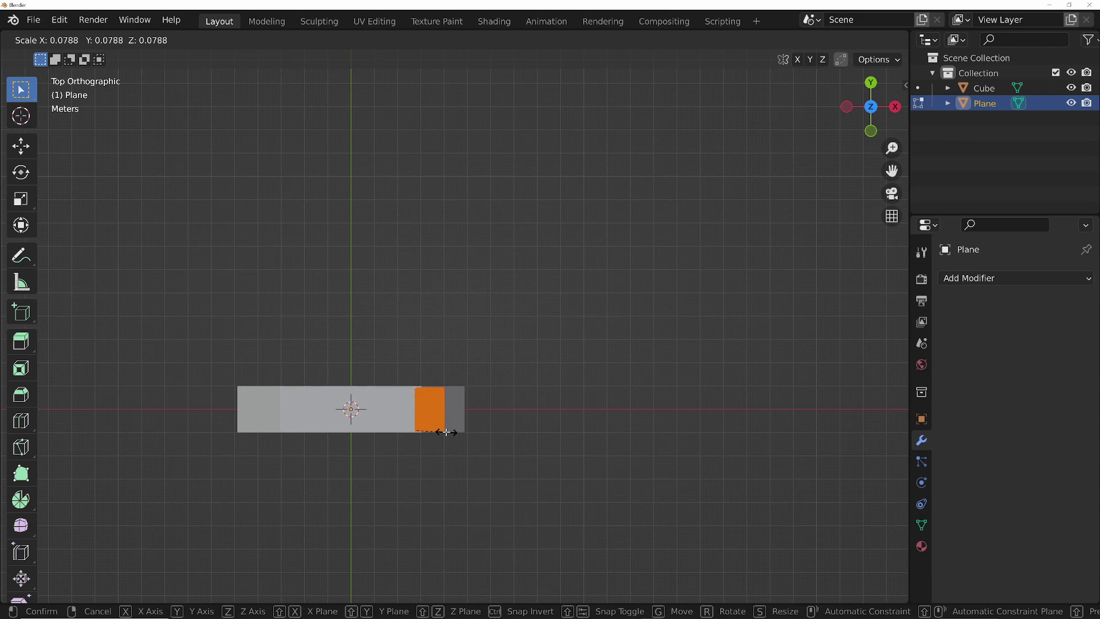
click(453, 430)
key(KP_Decimal)
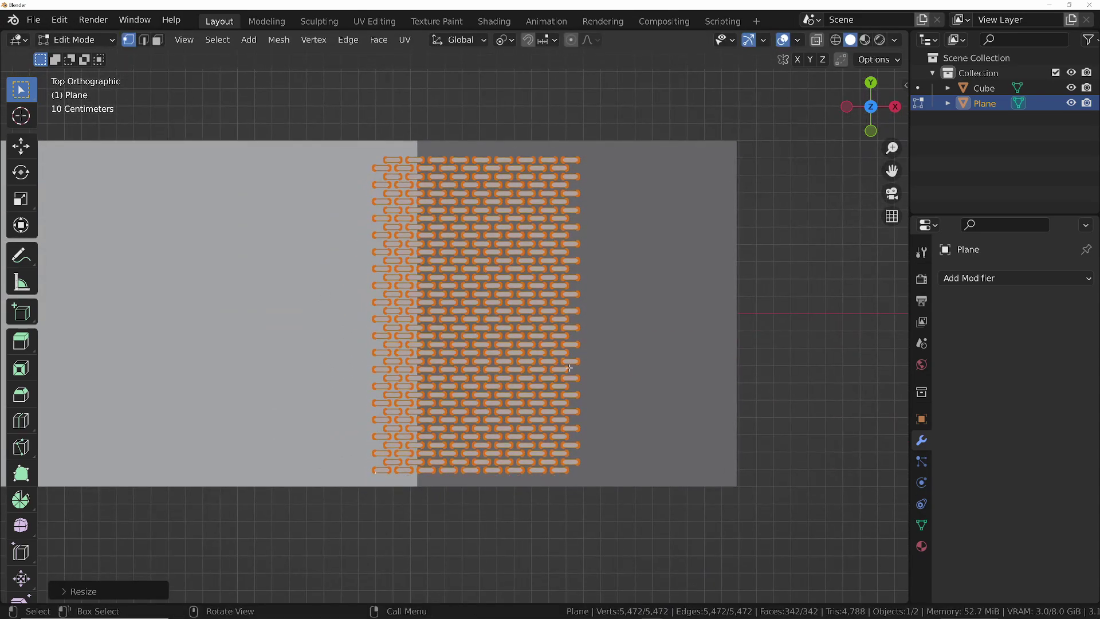
In wireframe view, nudge the slot grid along Y and then X over the sloped end.
key(shift+z)
scroll(464, 383, up, 1)
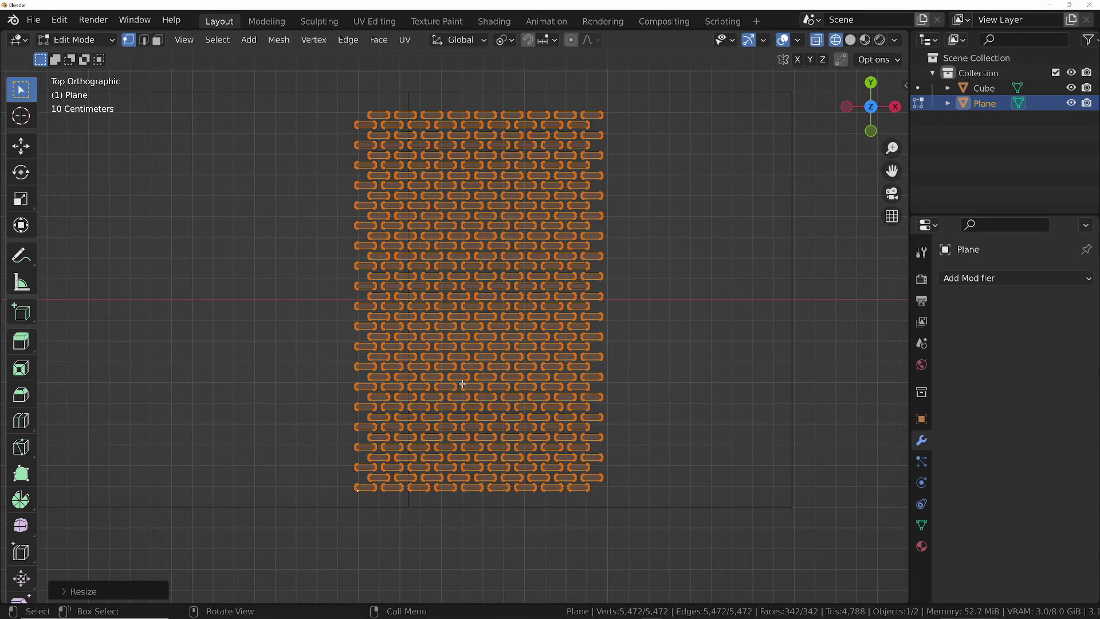
key(g)
key(y)
click(464, 382)
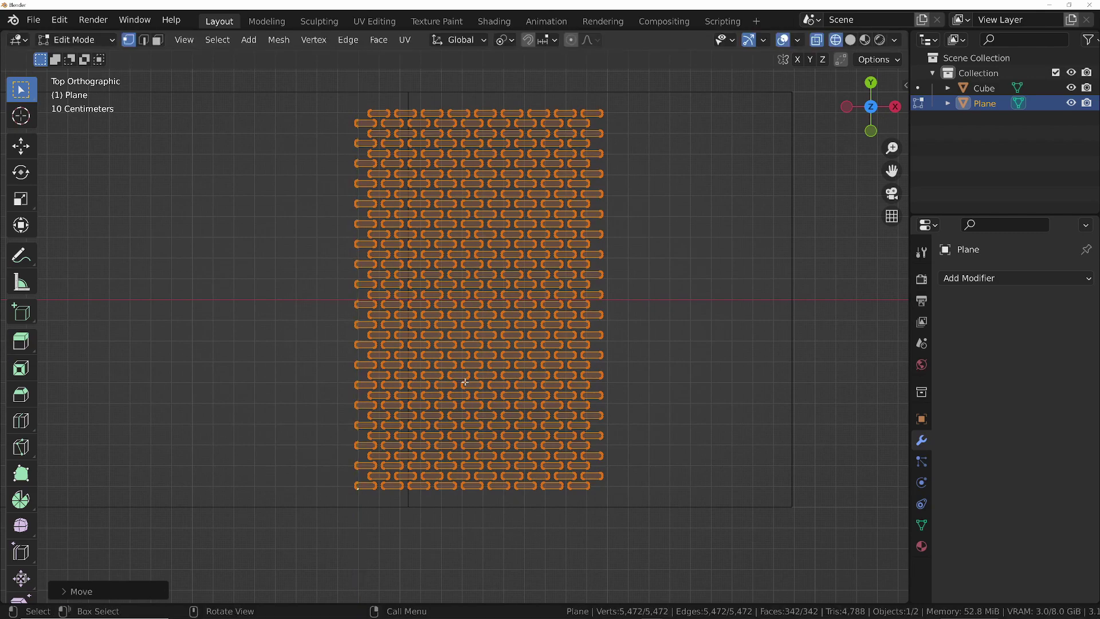
scroll(487, 384, down, 4)
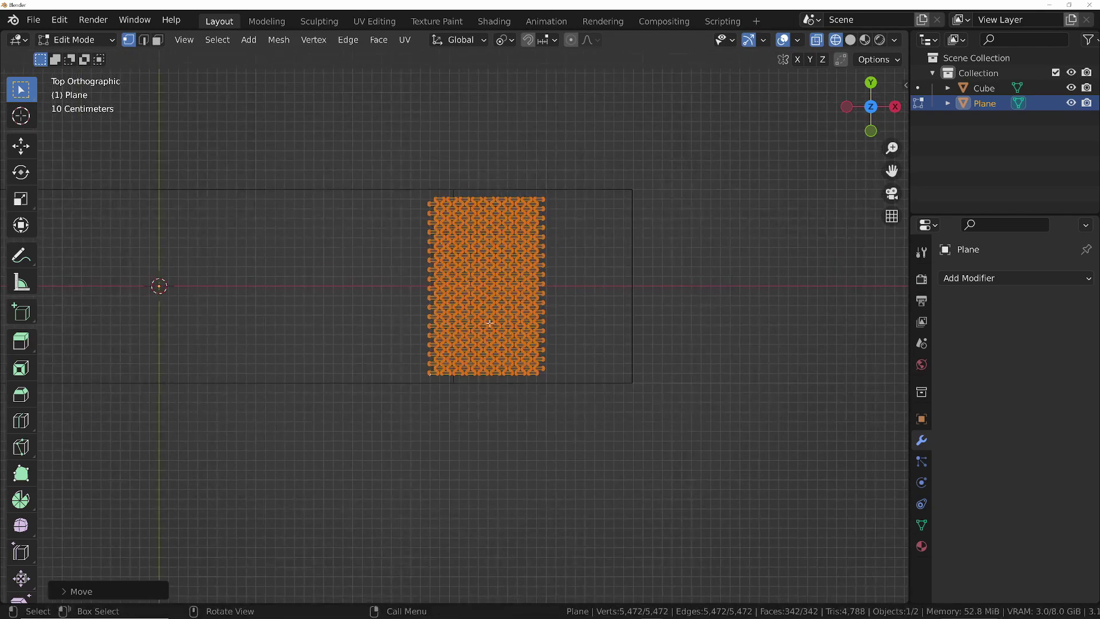
scroll(491, 326, up, 5)
key(g)
key(x)
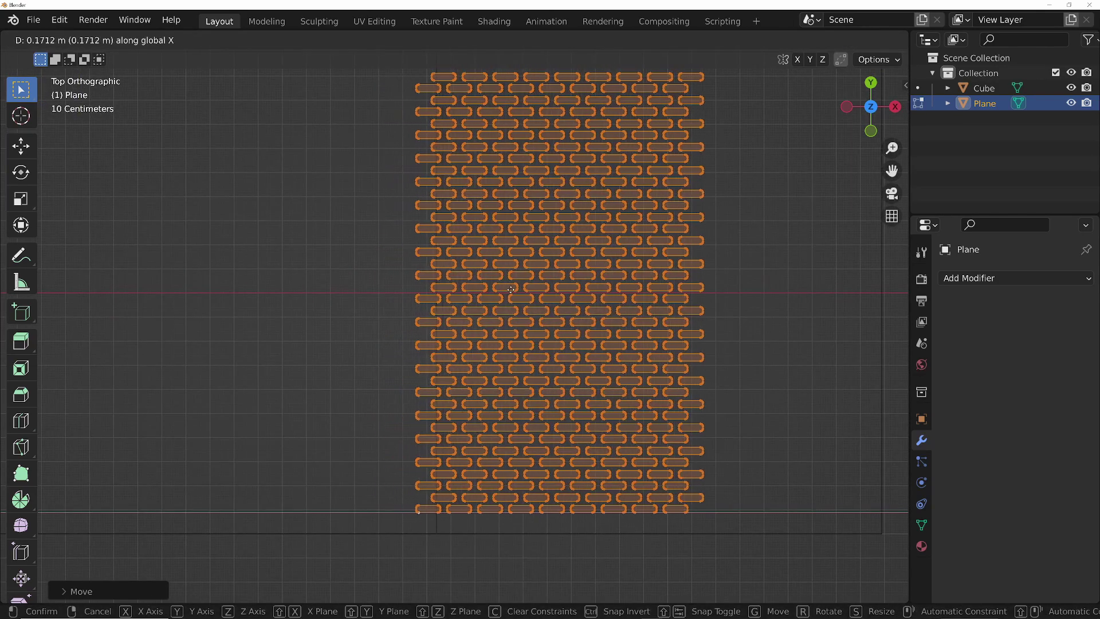
click(517, 292)
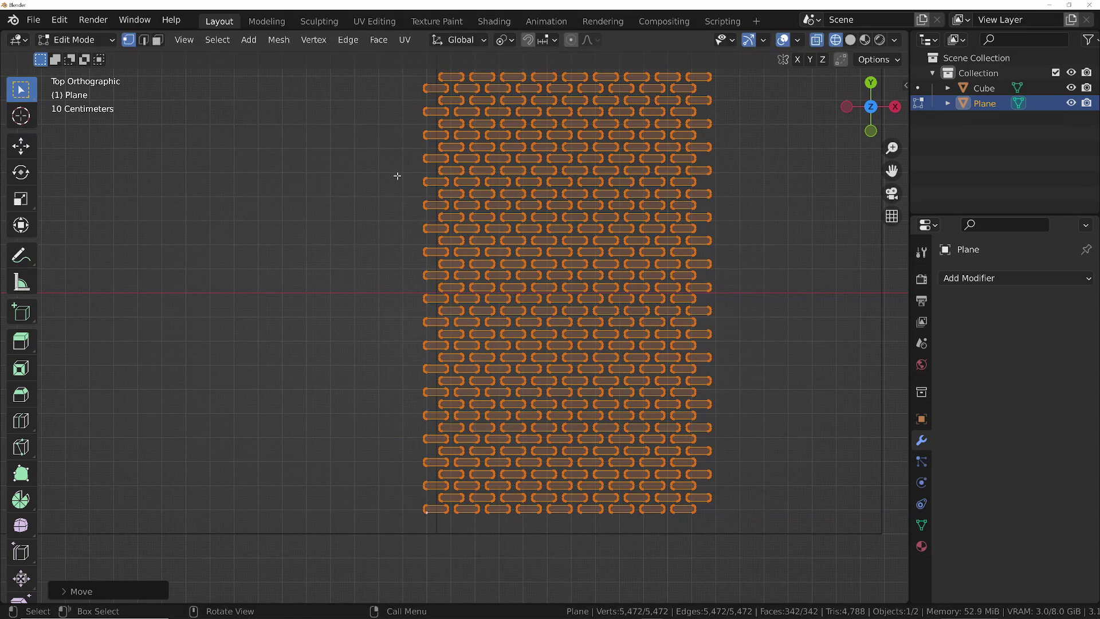
key(alt+Tab)
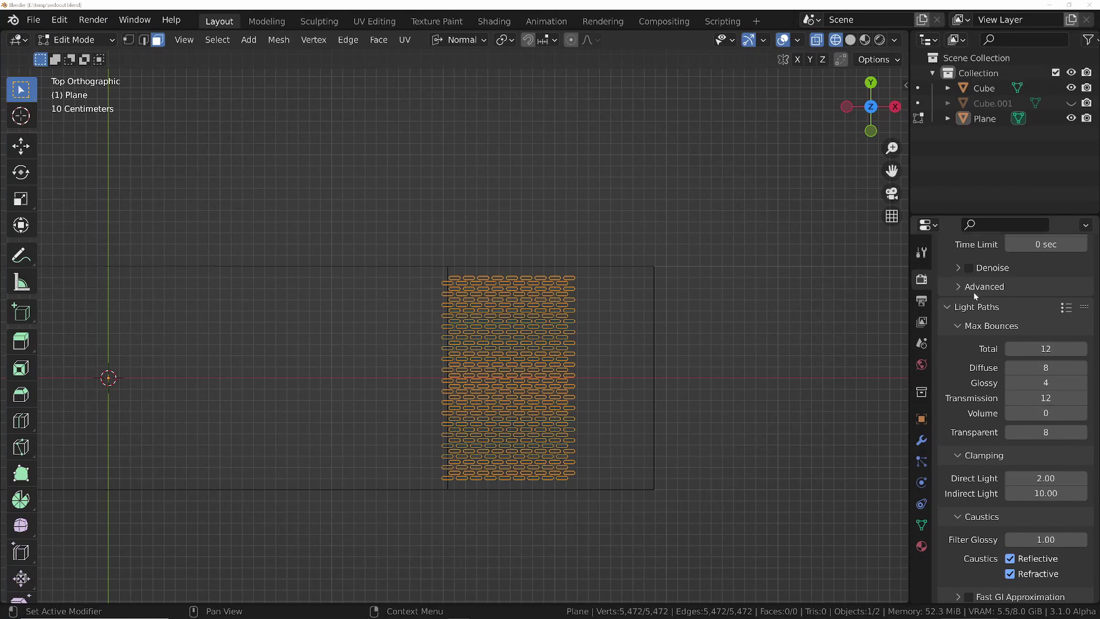
Return the viewport to solid shading and perspective view.
middle_drag(551, 366, 486, 343)
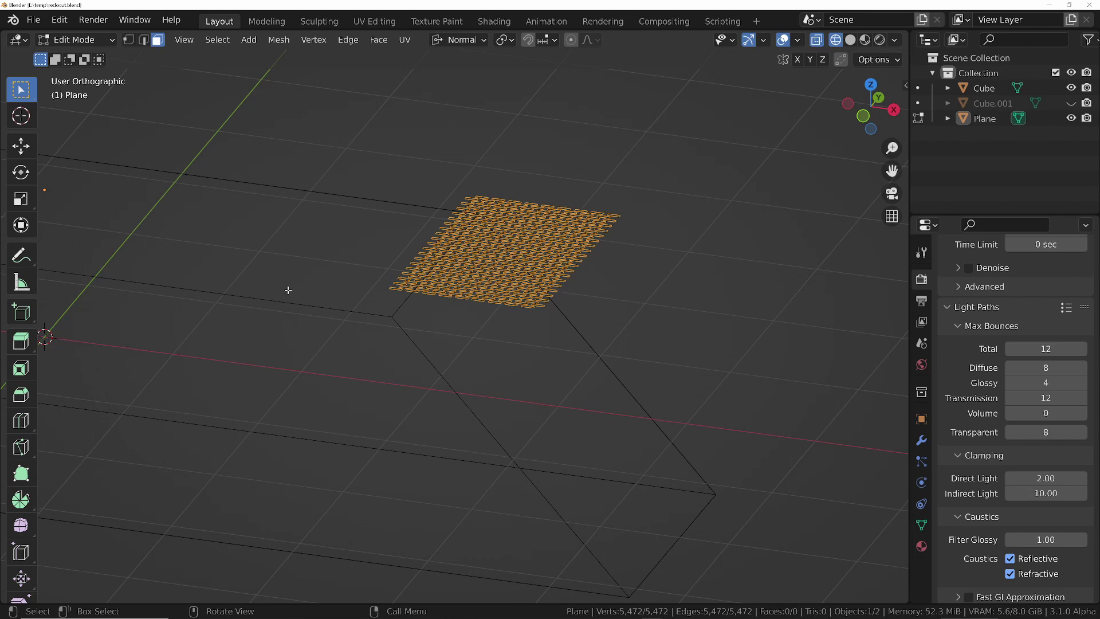
mouse_move(438, 270)
middle_down()
mouse_move(459, 337)
mouse_move(463, 318)
middle_up()
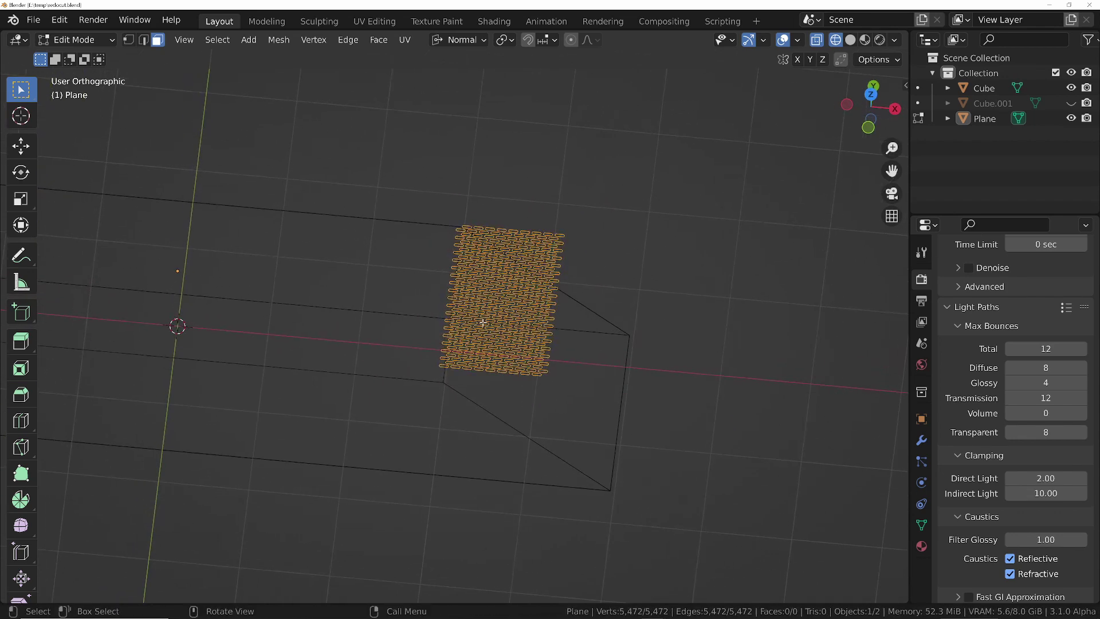
key(z)
click(659, 320)
mouse_move(659, 320)
middle_down()
mouse_move(504, 312)
mouse_move(517, 276)
mouse_move(494, 282)
middle_up()
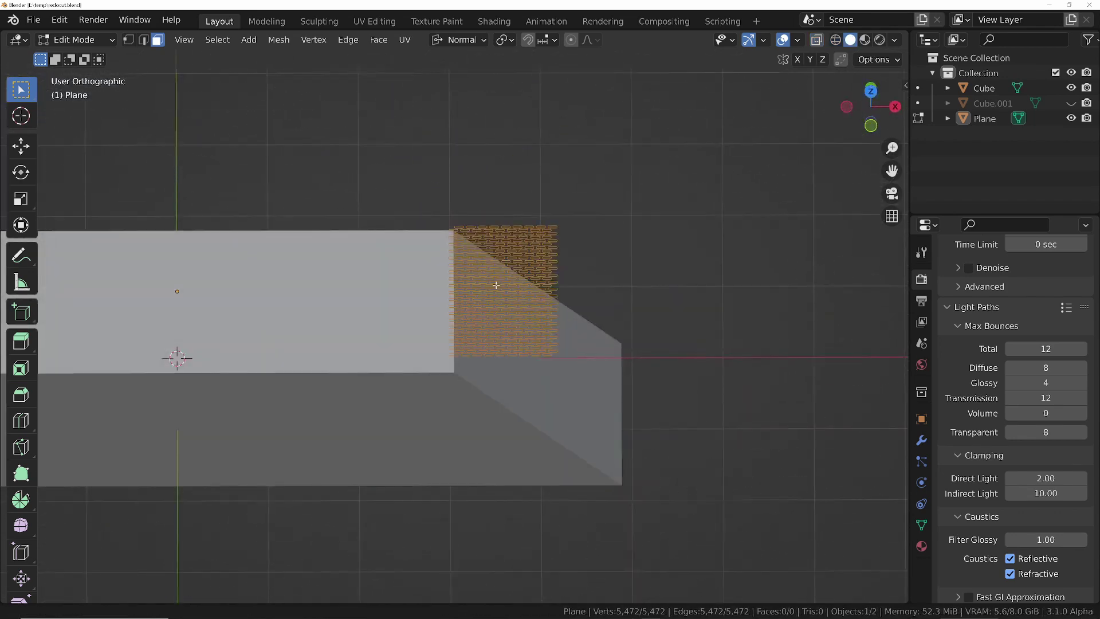
key(KP_5)
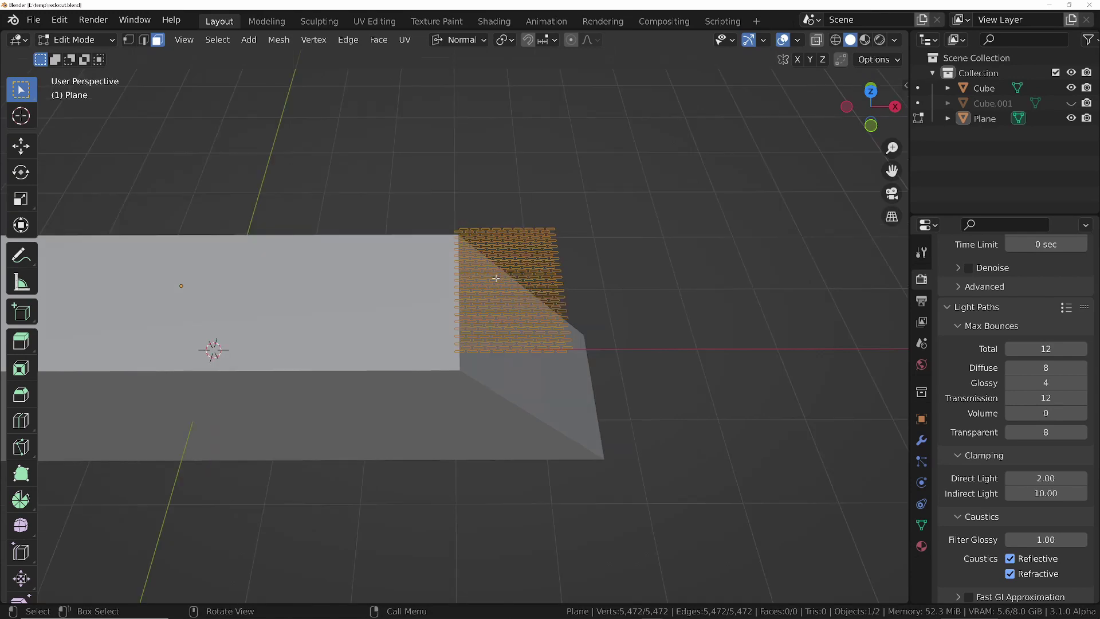
Inspect the slots along the sloped face, then exit Edit Mode and select the block.
middle_drag(506, 275, 634, 450)
scroll(514, 249, up, 3)
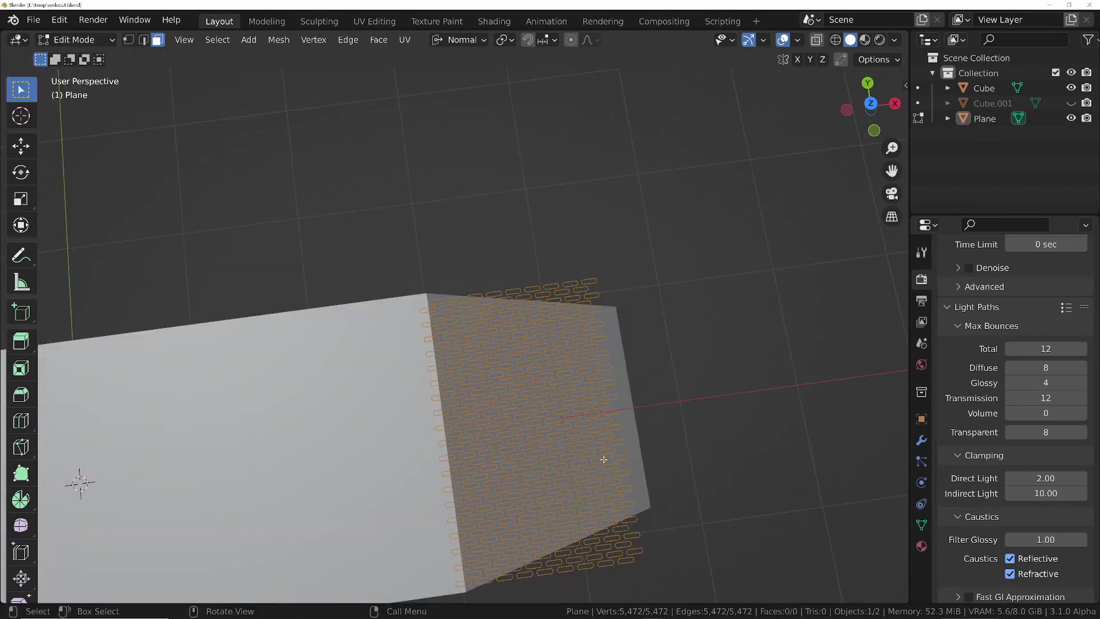
middle_drag(607, 504, 555, 238)
scroll(555, 238, up, 4)
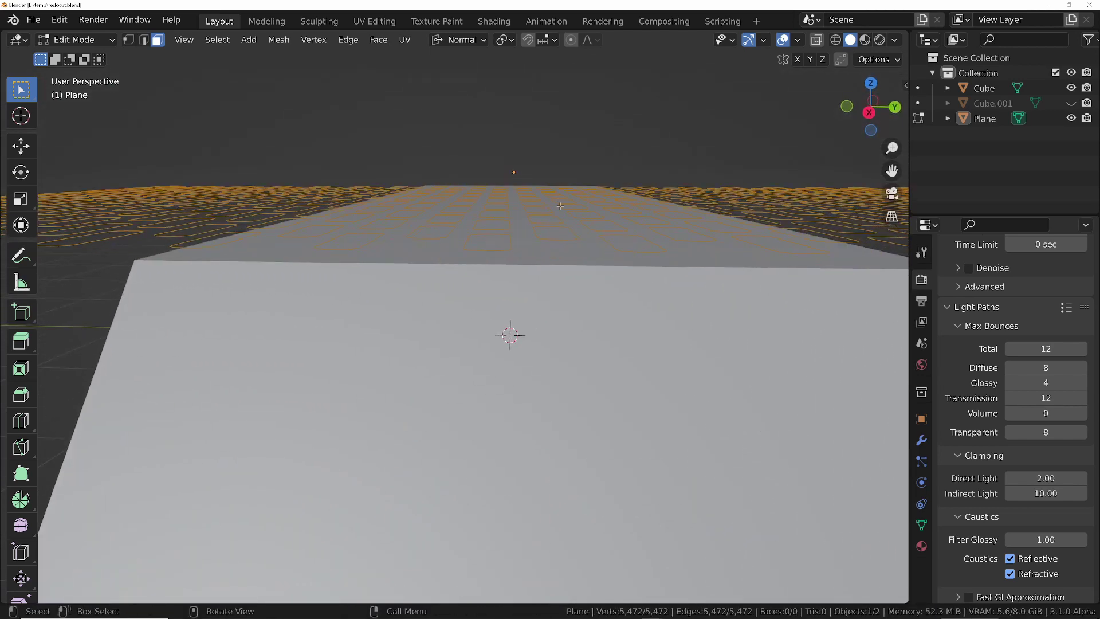
key(Tab)
click(583, 295)
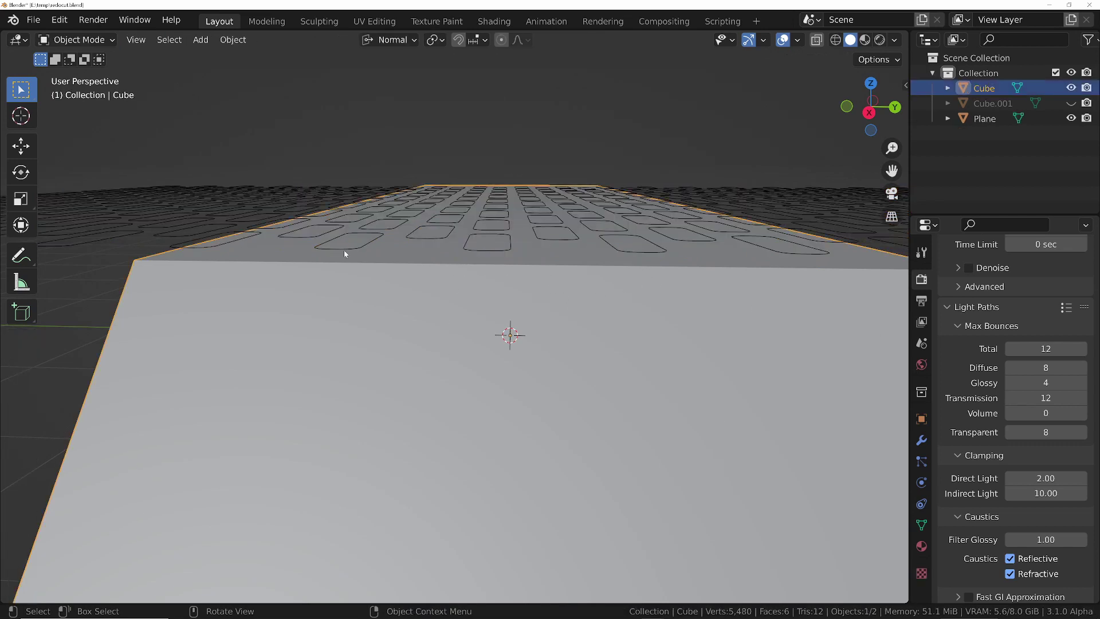
With the block in Edit Mode and the slot plane selected, run Knife Project.
key(Tab)
key(ctrl)
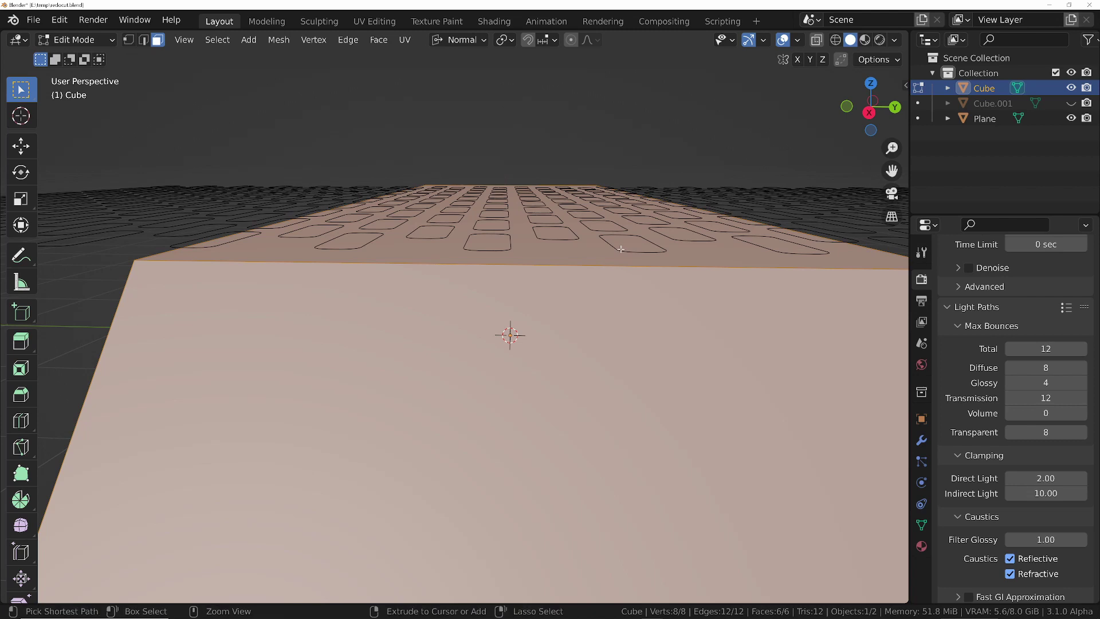
ctrl+click(985, 119)
key(F3)
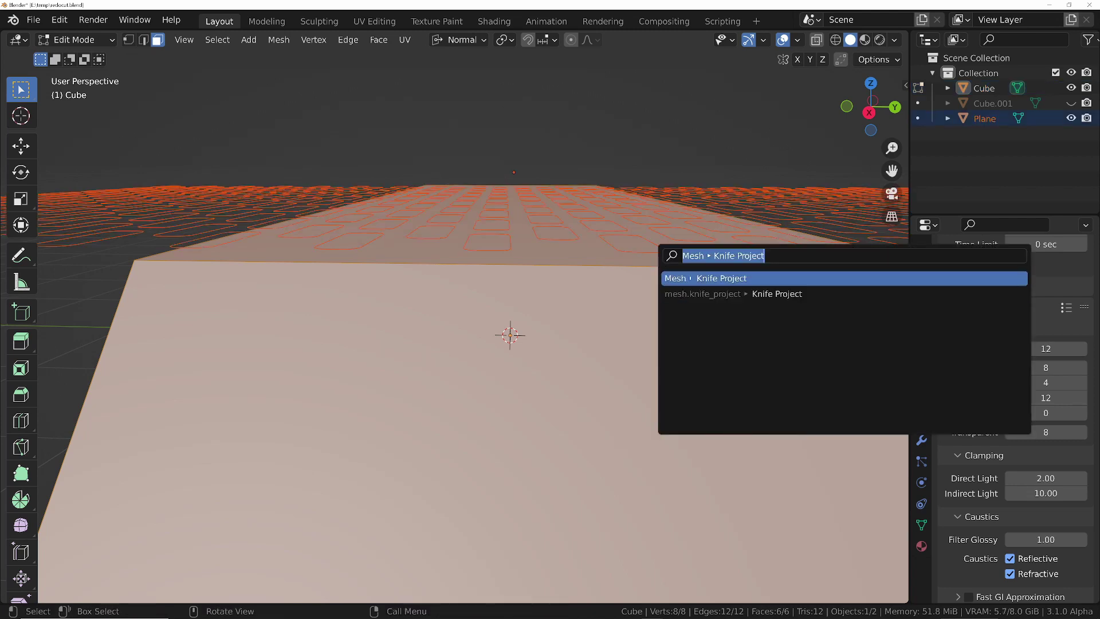
click(737, 280)
middle_drag(536, 170, 536, 327)
Undo the trial slot cut and view the block straight from the top.
key(ctrl+z)
middle_drag(625, 349, 590, 374)
key(KP_7)
scroll(643, 278, up, 3)
scroll(643, 277, up, 1)
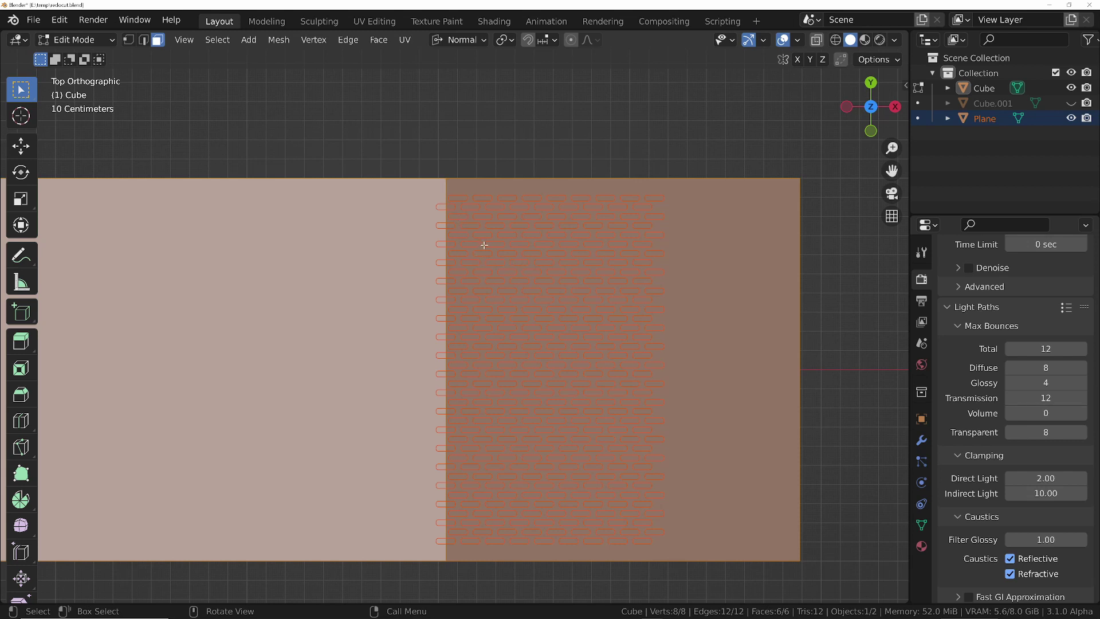
Reselect the block, pick one vertical edge in Edit Mode, and align the view to the sloped face.
key(Tab)
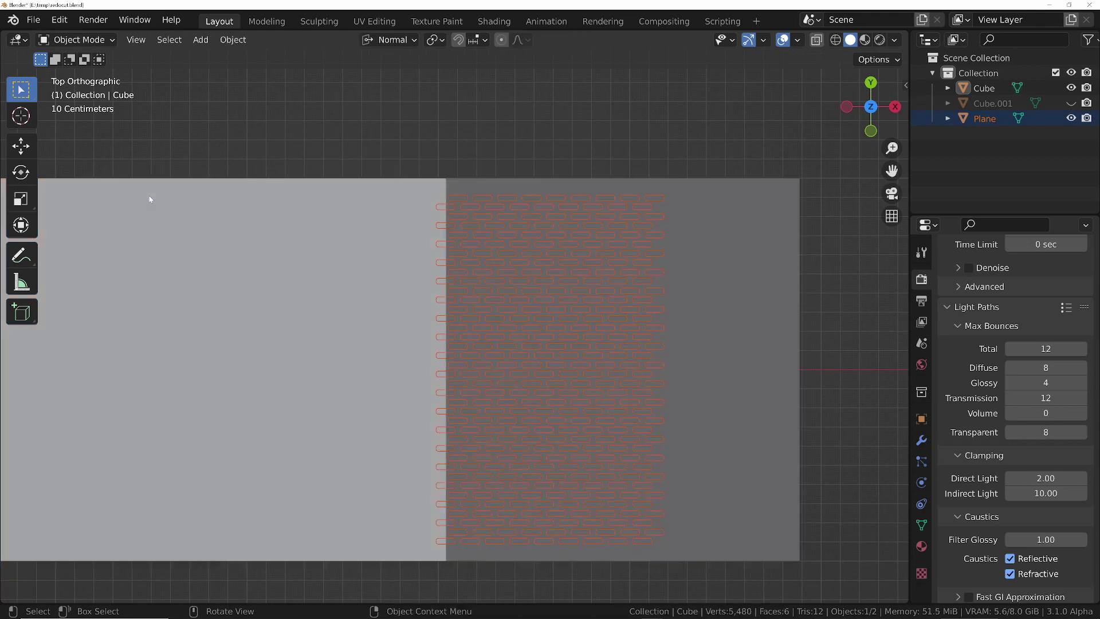
click(411, 196)
key(Tab)
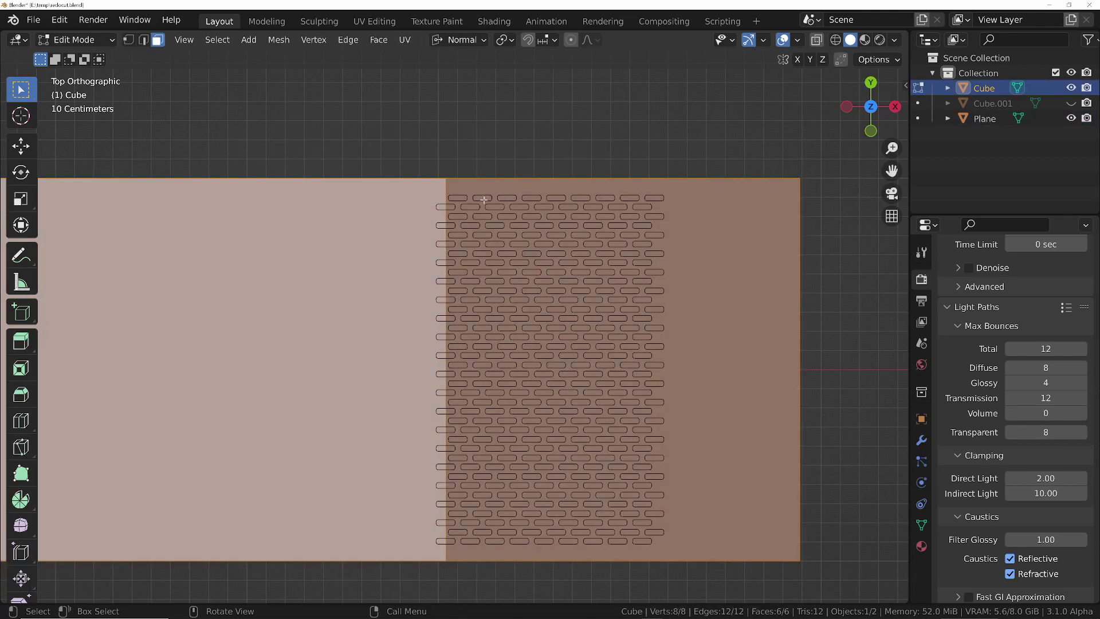
key(2)
click(449, 181)
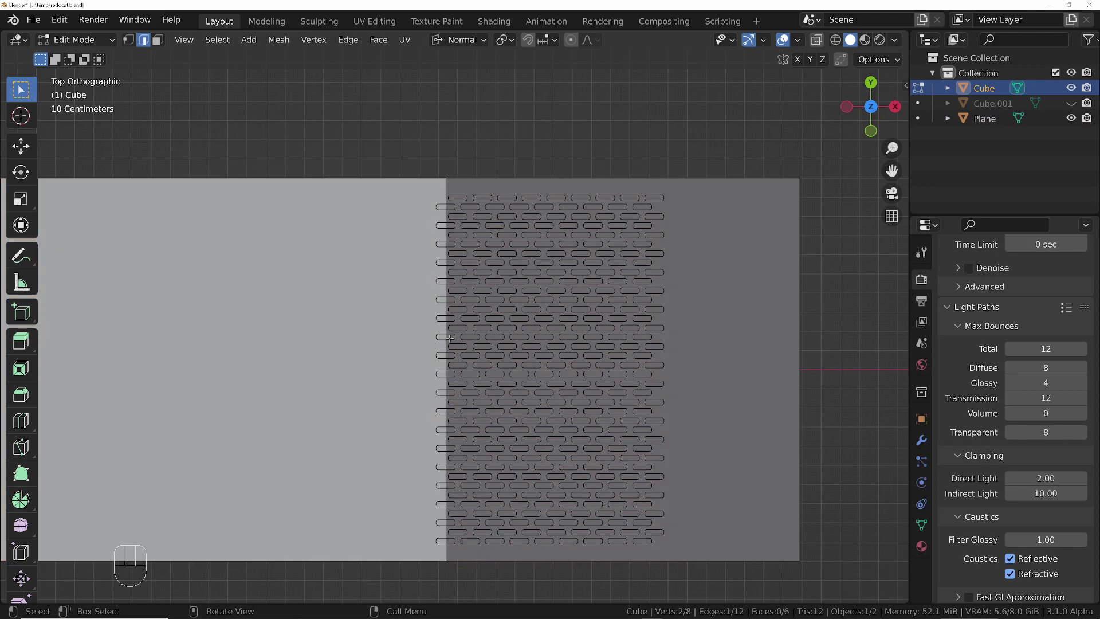
key(shift+KP_7)
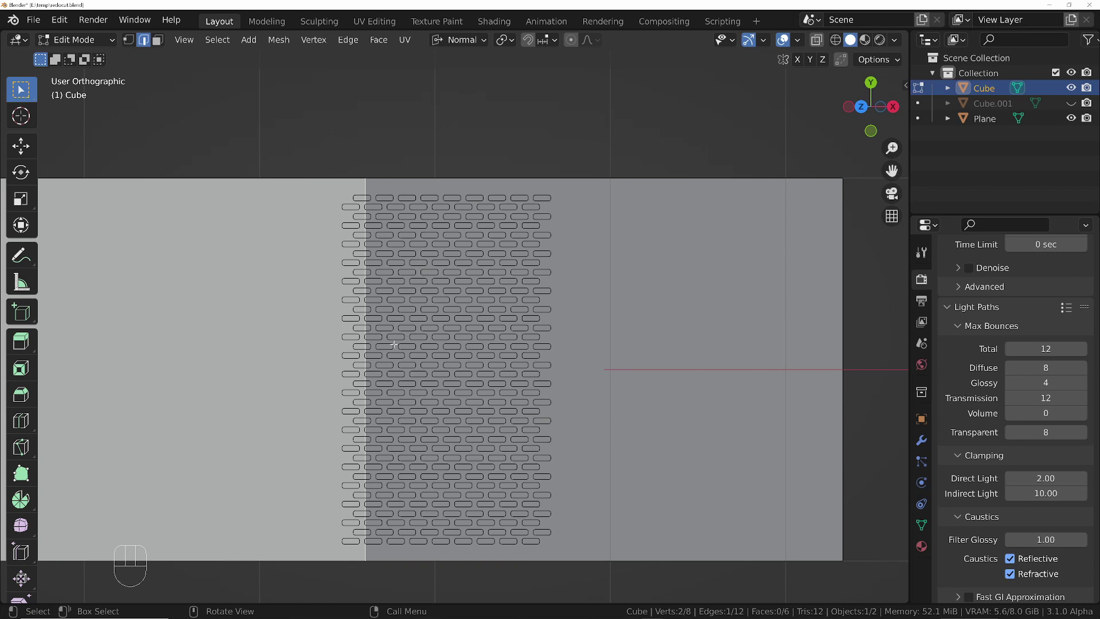
Add the slot pattern plane to the selection and search for Knife Project.
key(Tab)
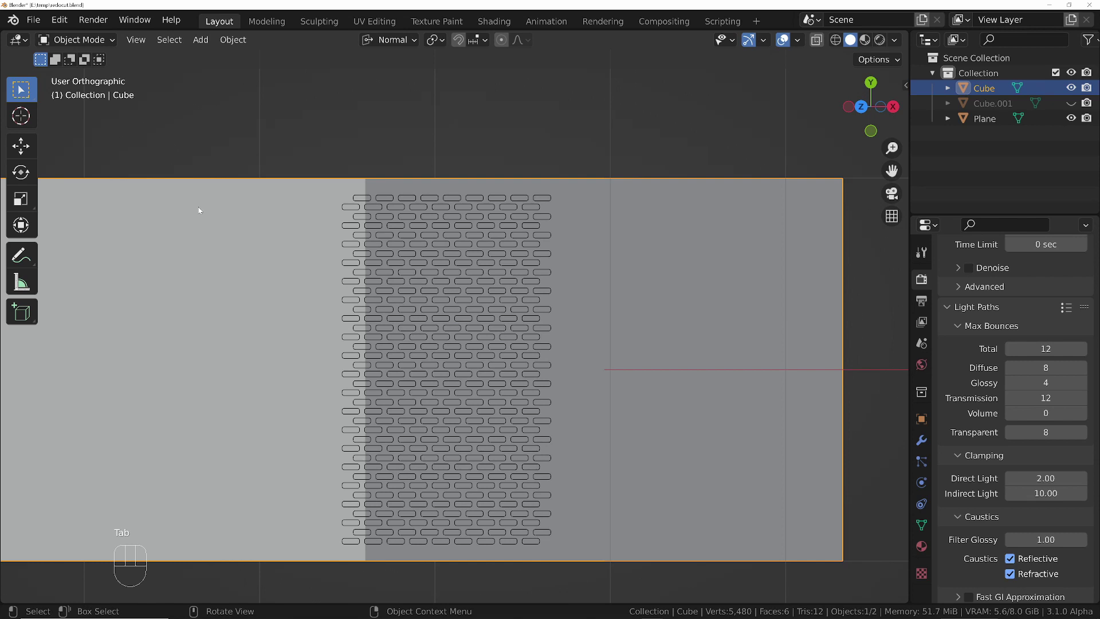
key(Tab)
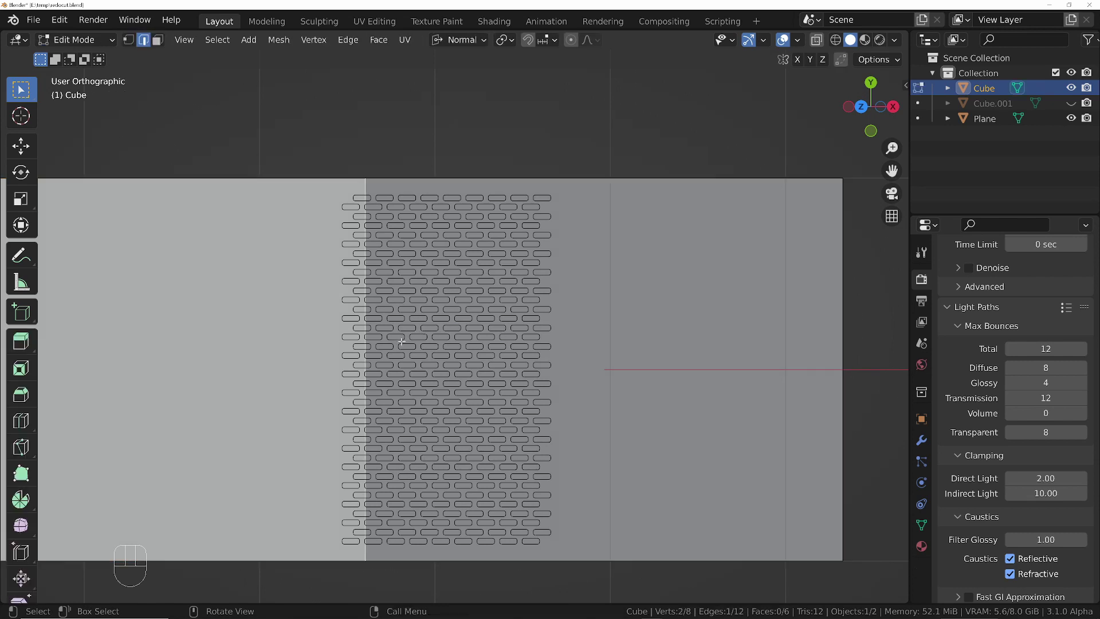
key(Tab)
key(Tab)
click(493, 243)
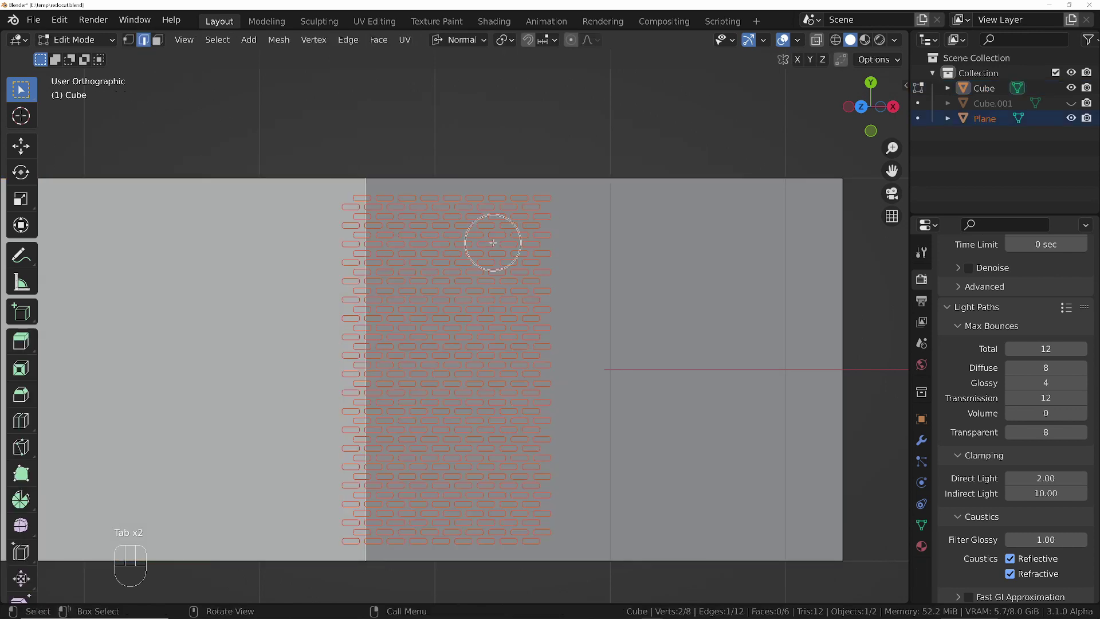
key(F3)
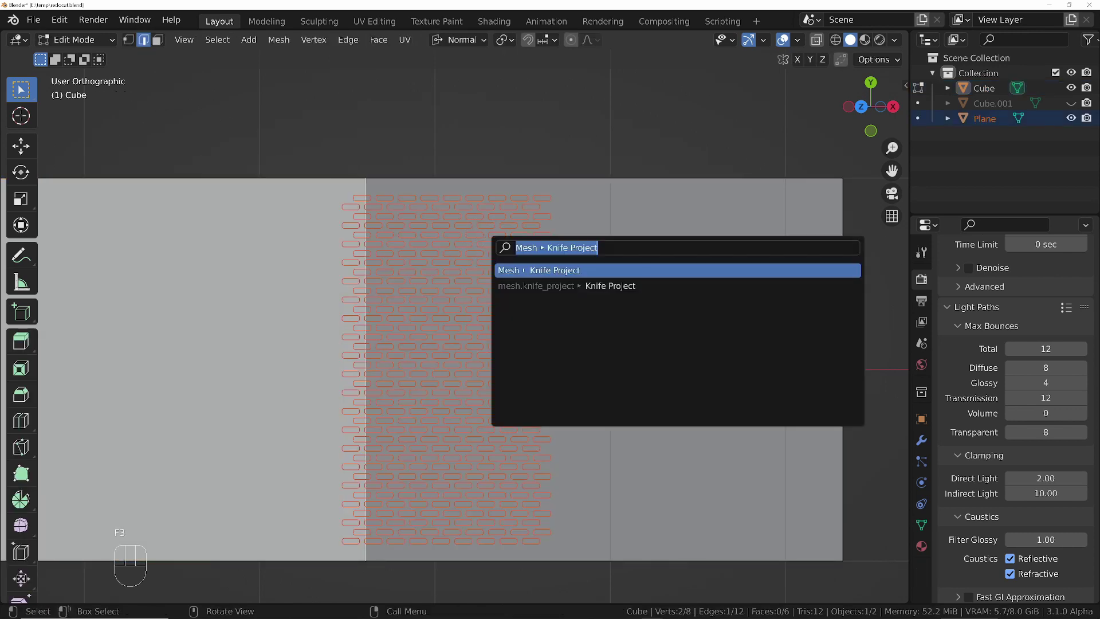
Run Knife Project to cut the rounded-slot outlines into the sloped face, checking from top view.
click(562, 271)
middle_drag(636, 312, 518, 323)
key(KP_7)
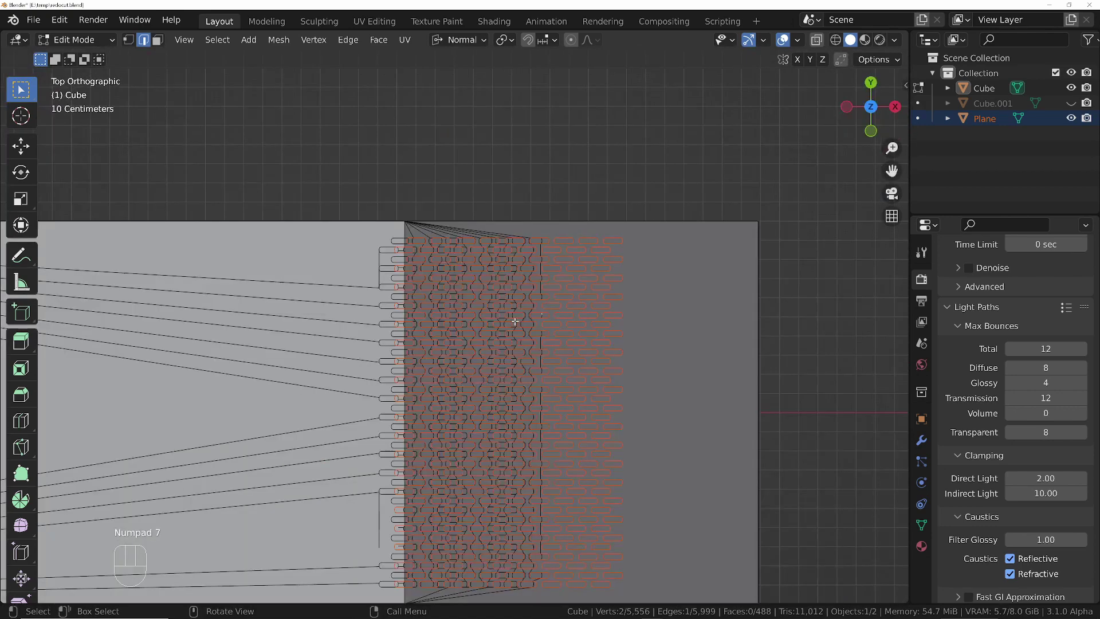
key(ctrl+z)
Orbit in perspective view to inspect the cut slots along the sloped face.
middle_drag(515, 322, 522, 369)
key(KP_5)
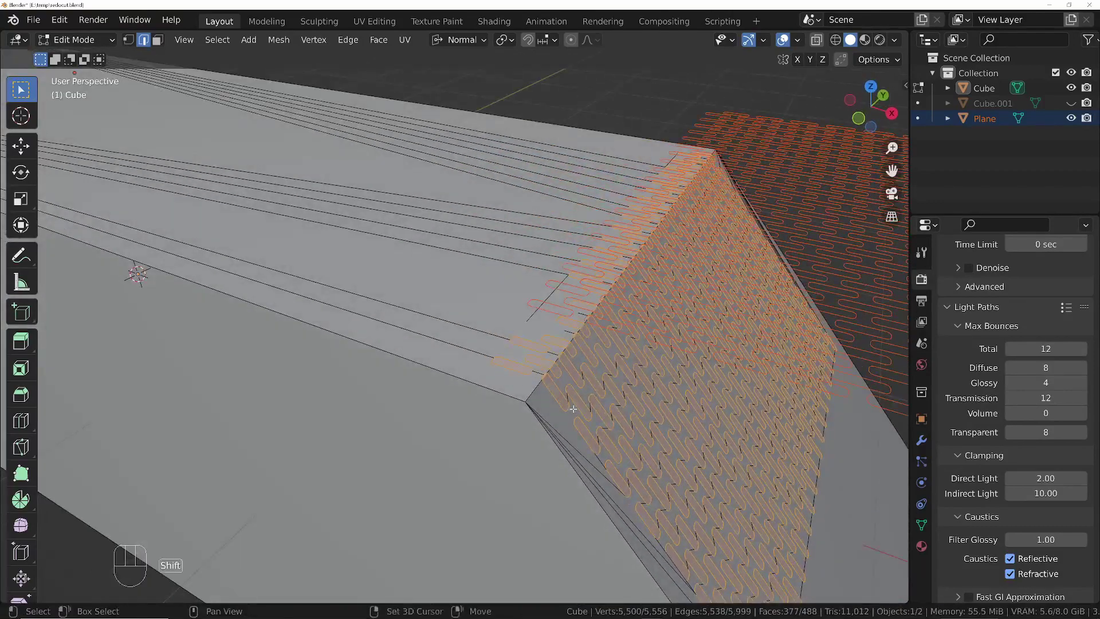
scroll(573, 410, up, 4)
middle_drag(397, 241, 510, 418)
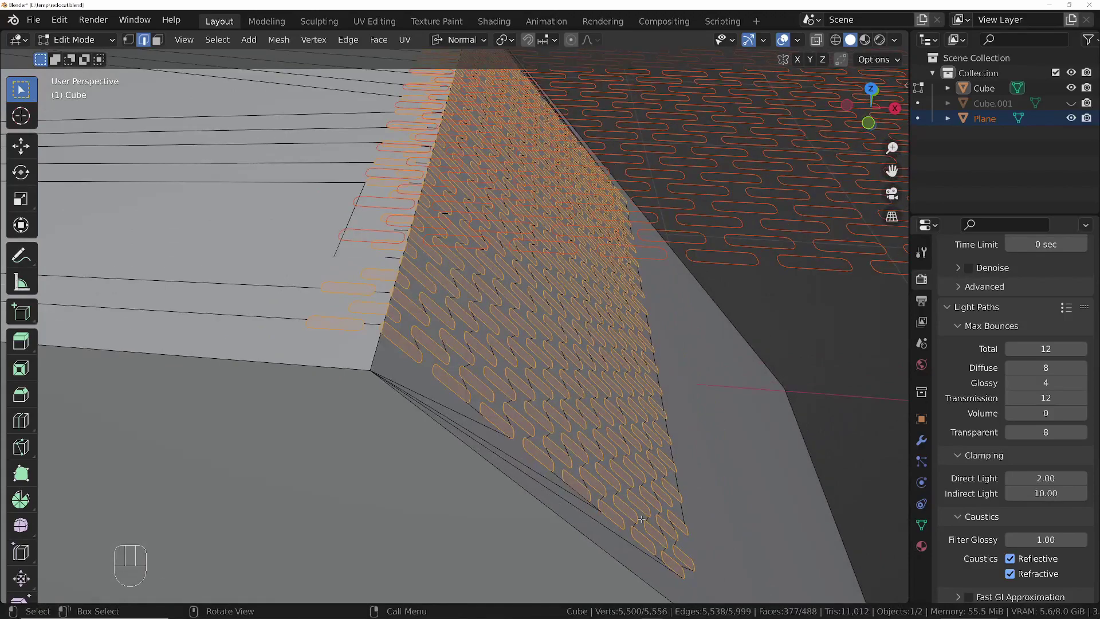
middle_drag(619, 253, 425, 302)
scroll(446, 296, down, 4)
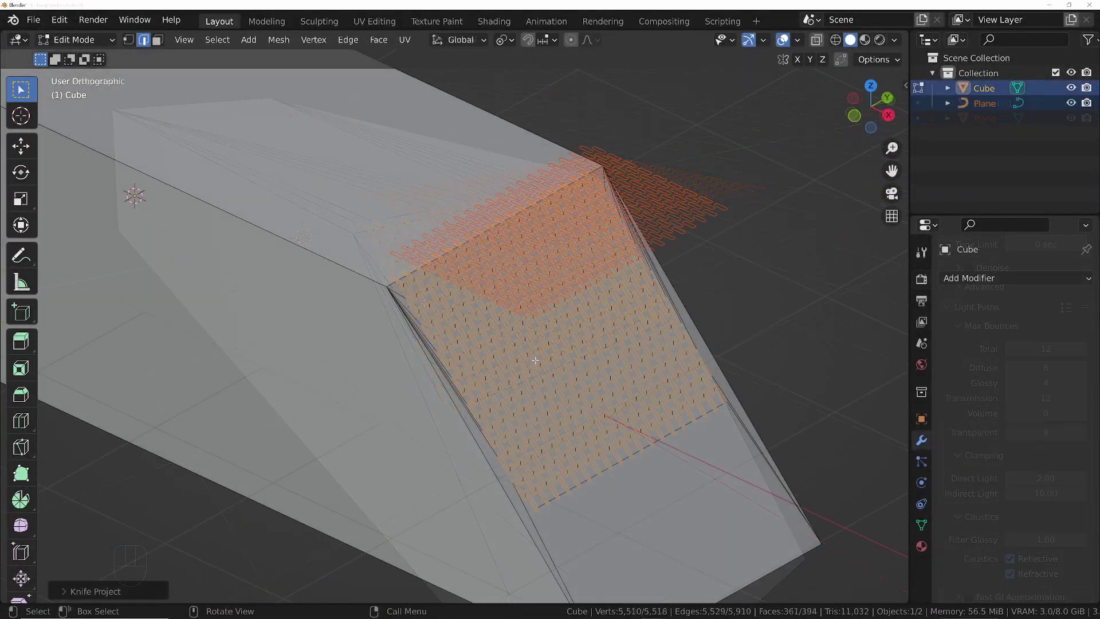
Hide the slot pattern plane and put the block into Edit Mode.
click(985, 105)
click(1071, 103)
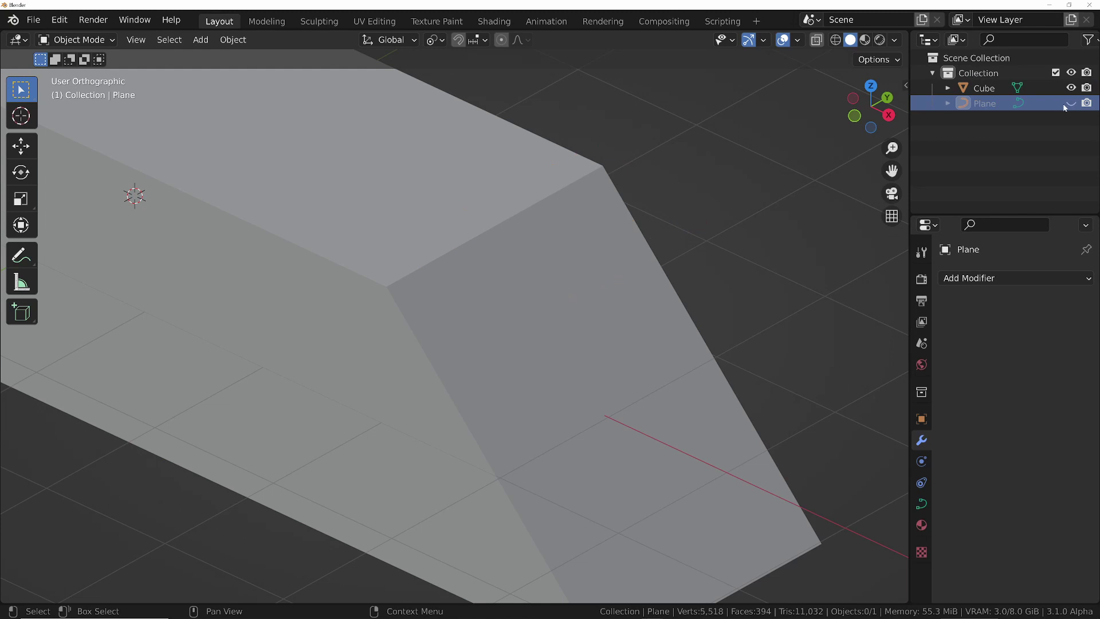
click(494, 339)
key(Tab)
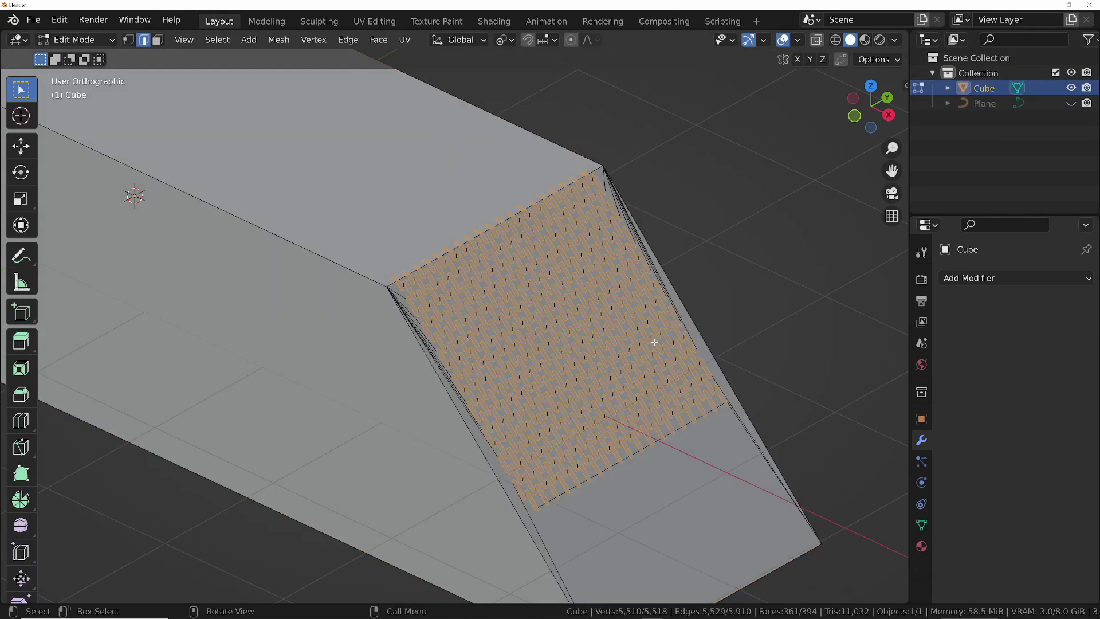
scroll(597, 373, up, 4)
Set the render engine to Cycles and show the viewport in Rendered shading.
click(922, 279)
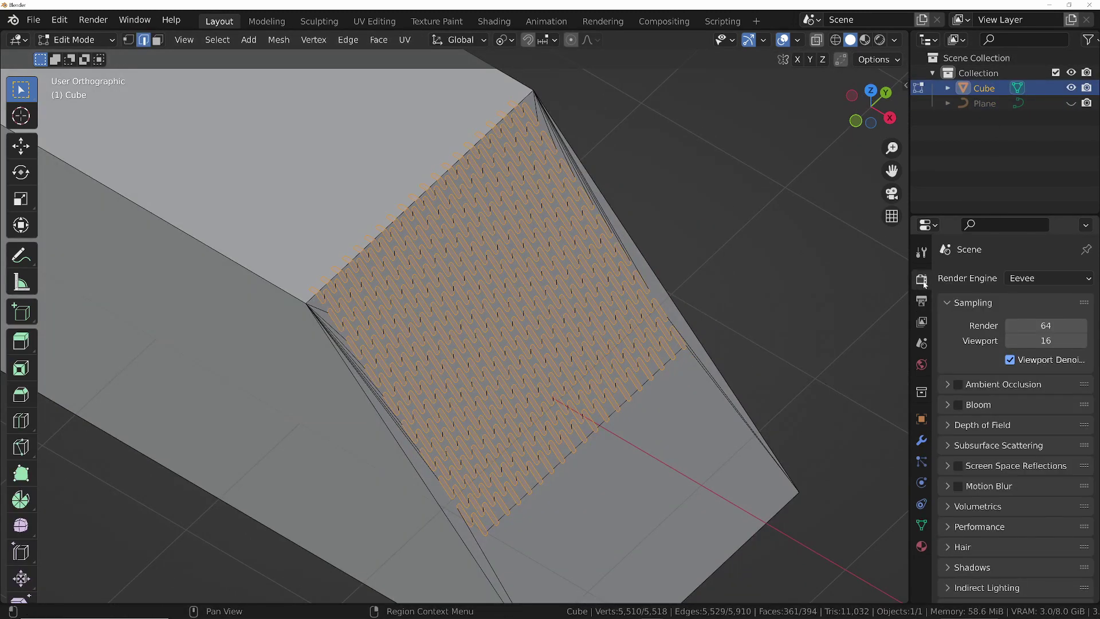
click(1010, 279)
click(1026, 329)
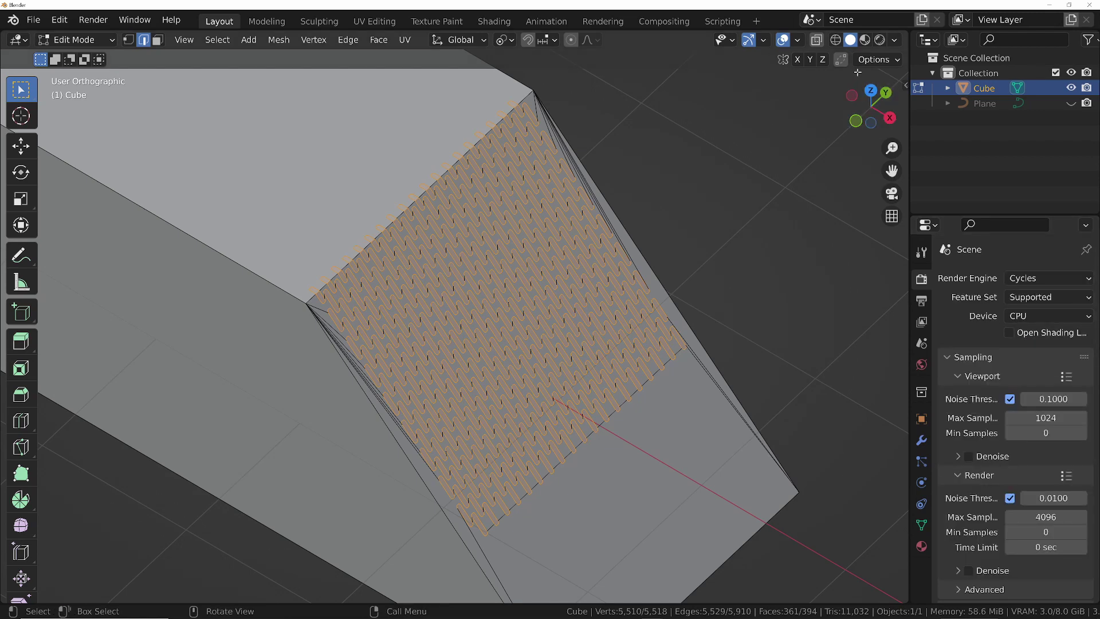
click(880, 39)
middle_drag(658, 216, 424, 251)
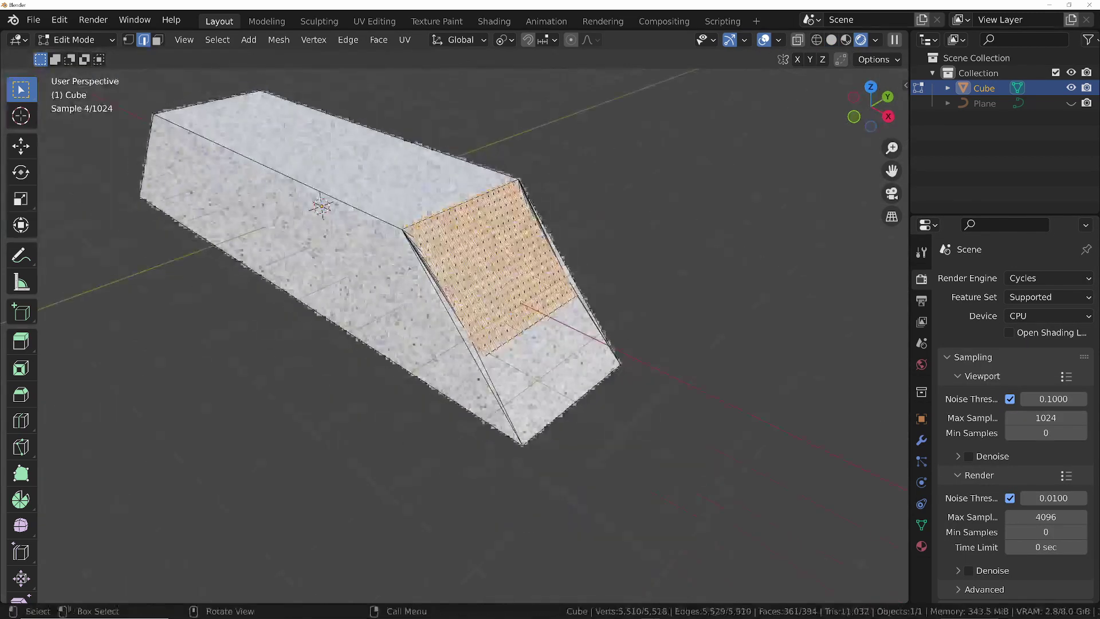
Return to Object Mode and duplicate the block as Cube.001 beside the original.
key(Tab)
scroll(425, 251, down, 3)
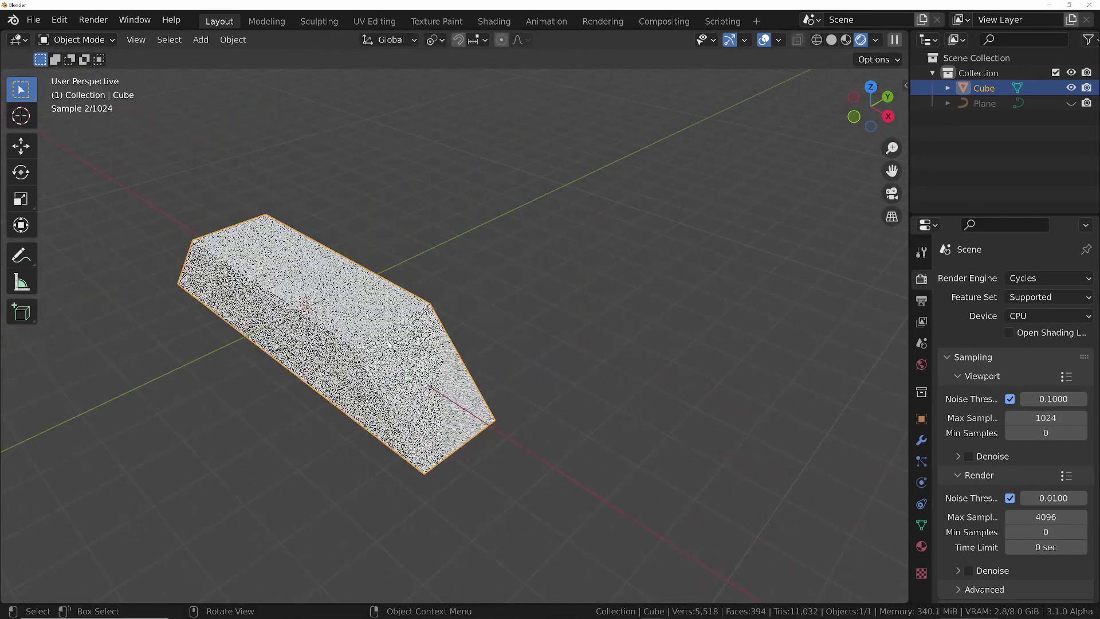
key(shift+d)
click(519, 258)
scroll(482, 291, up, 8)
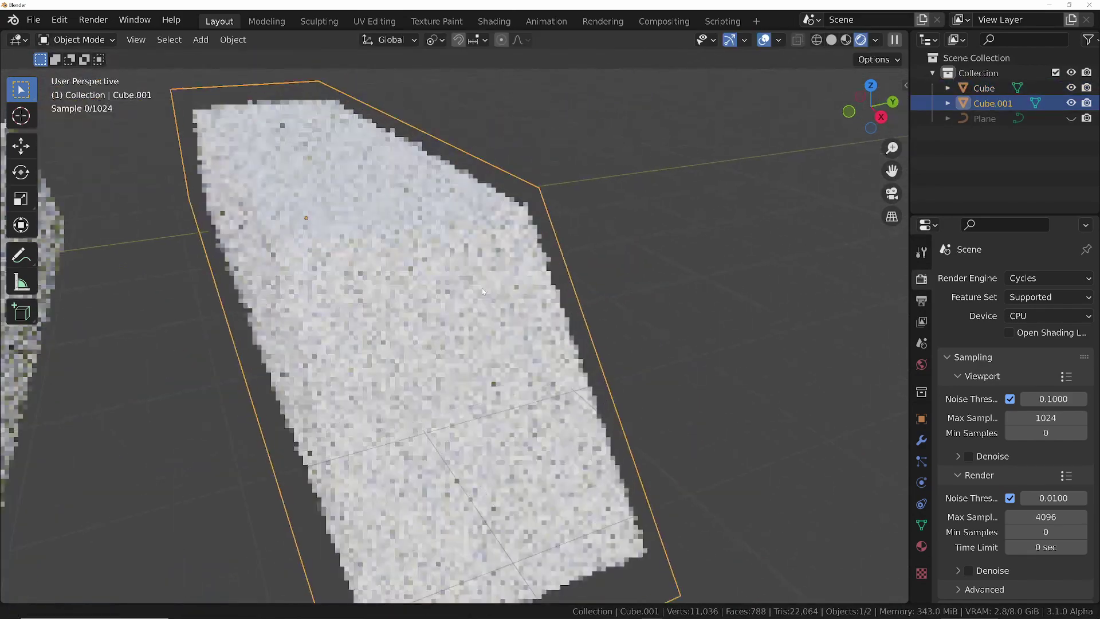
Delete Only Faces on Cube.001 to open the slot holes, then hide the viewport overlays.
middle_drag(483, 291, 410, 324)
key(Tab)
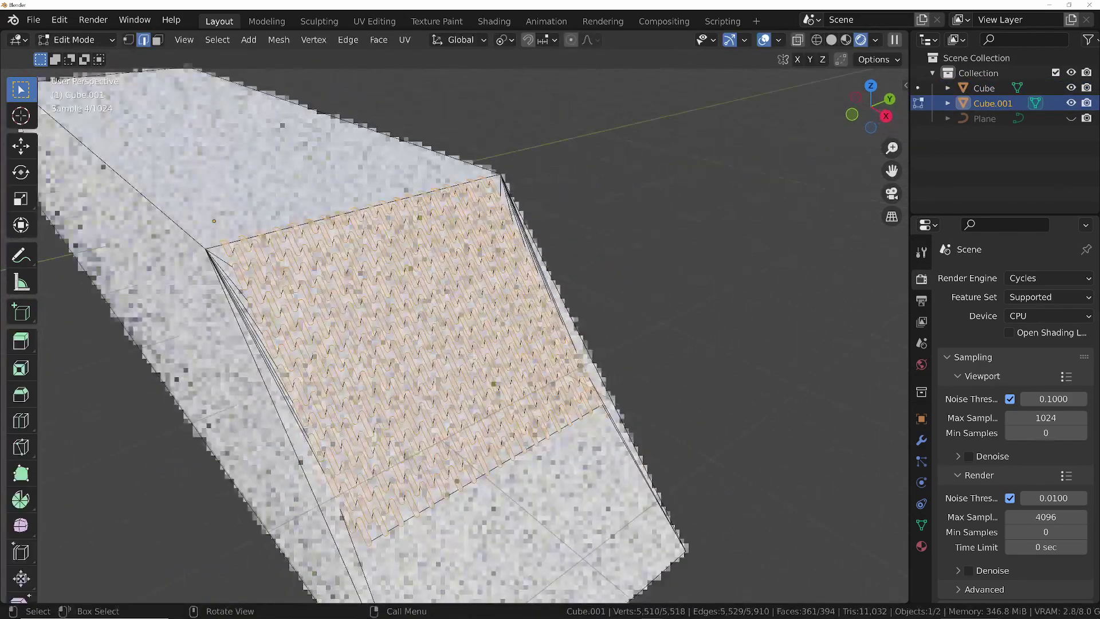
key(x)
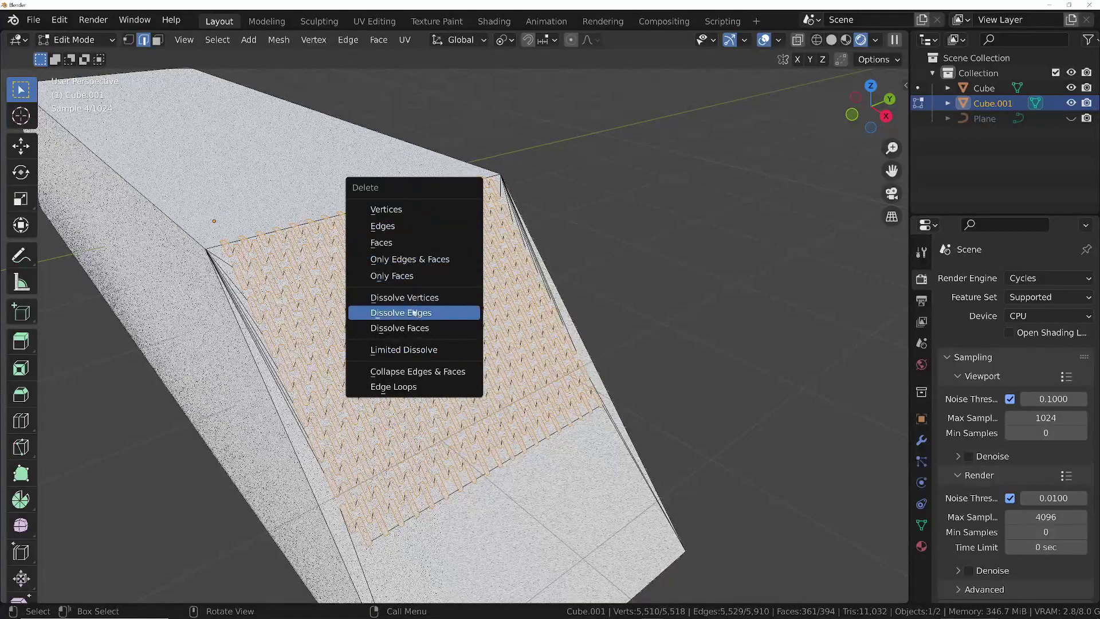
click(401, 276)
middle_drag(435, 316, 516, 240)
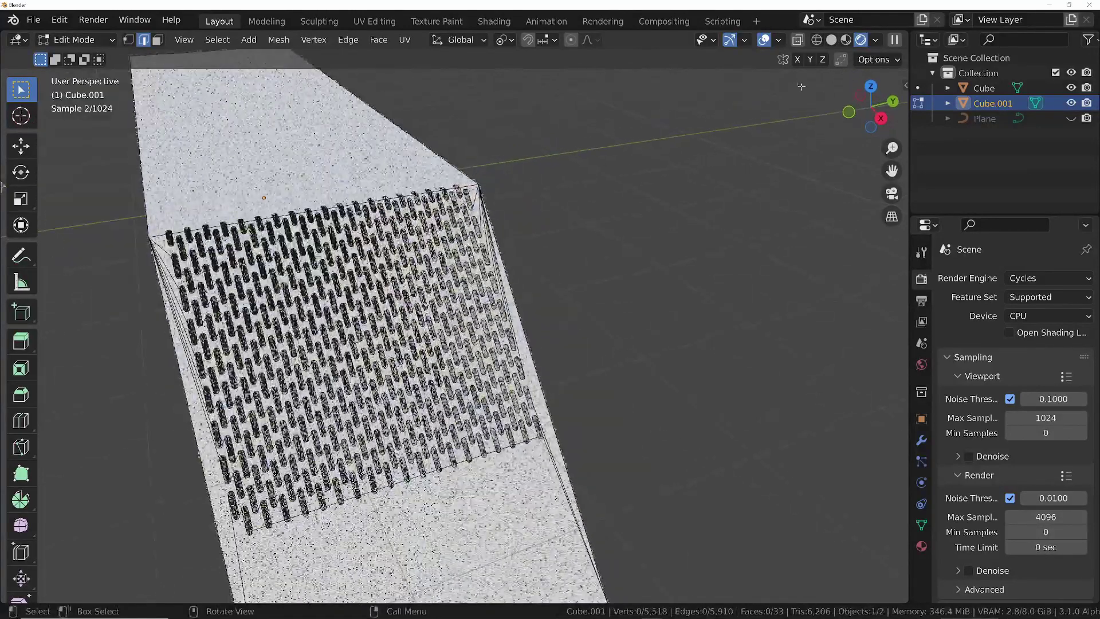
click(766, 41)
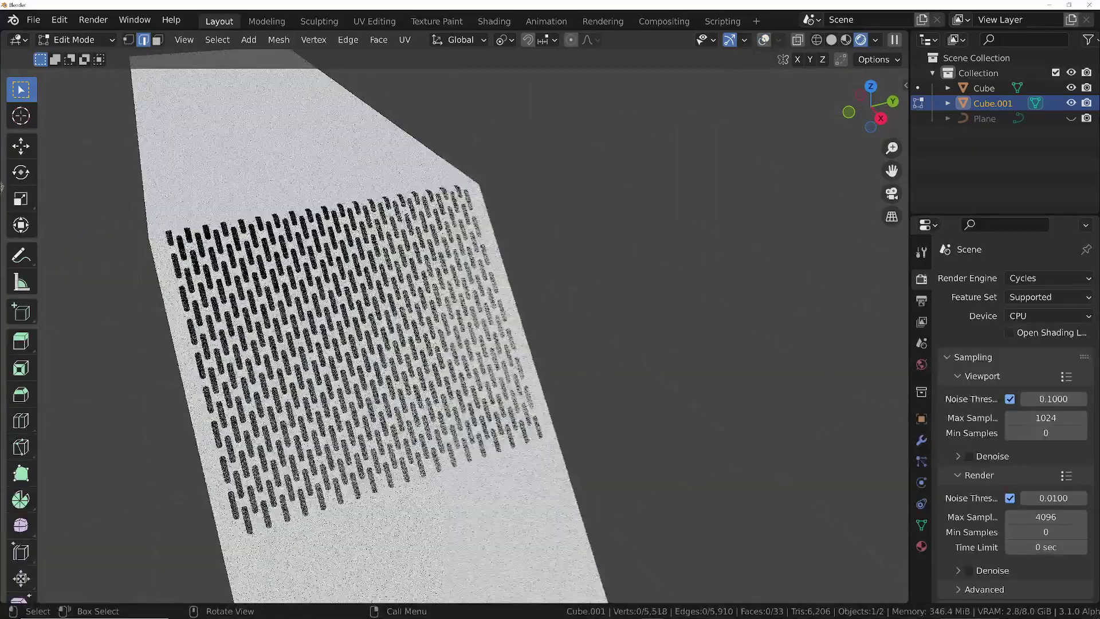
scroll(413, 331, up, 10)
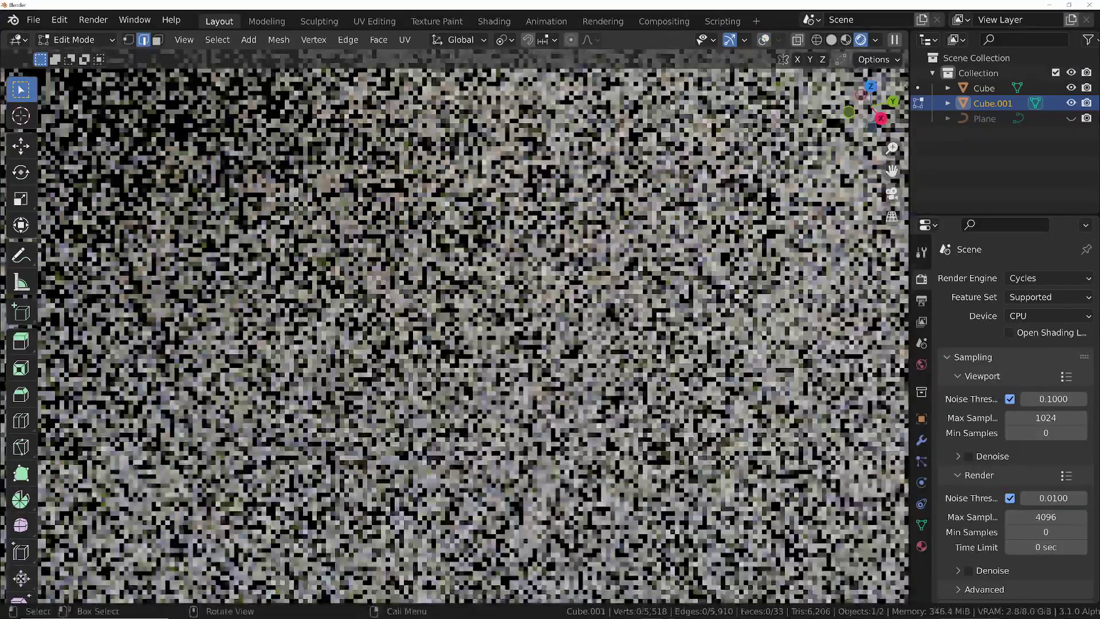
key(shift+grave)
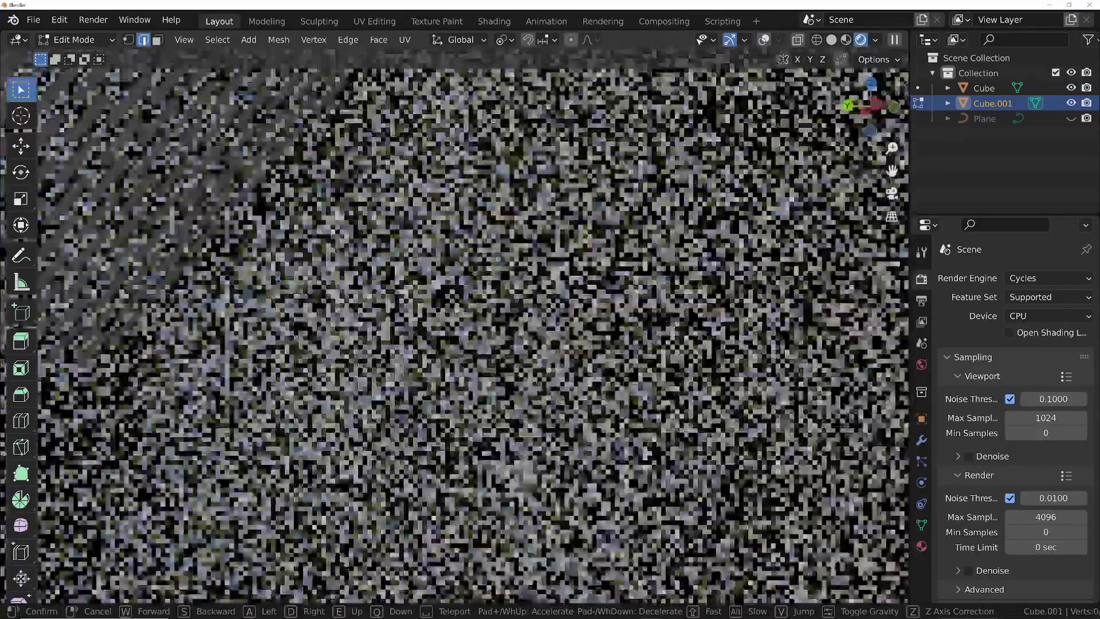
key(s)
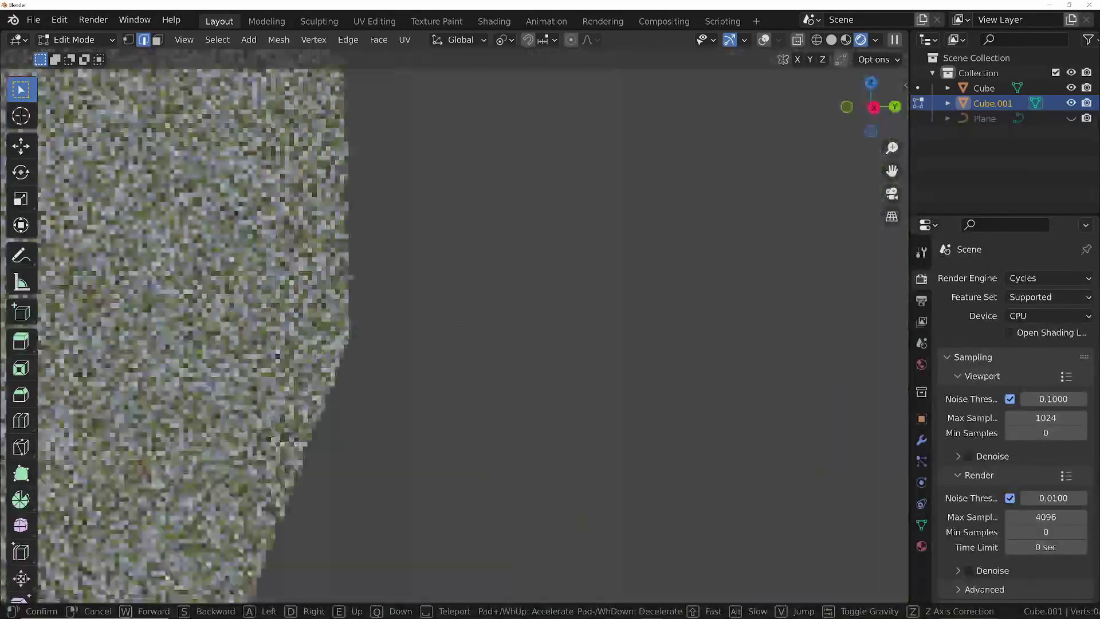
key(Return)
middle_drag(516, 344, 528, 439)
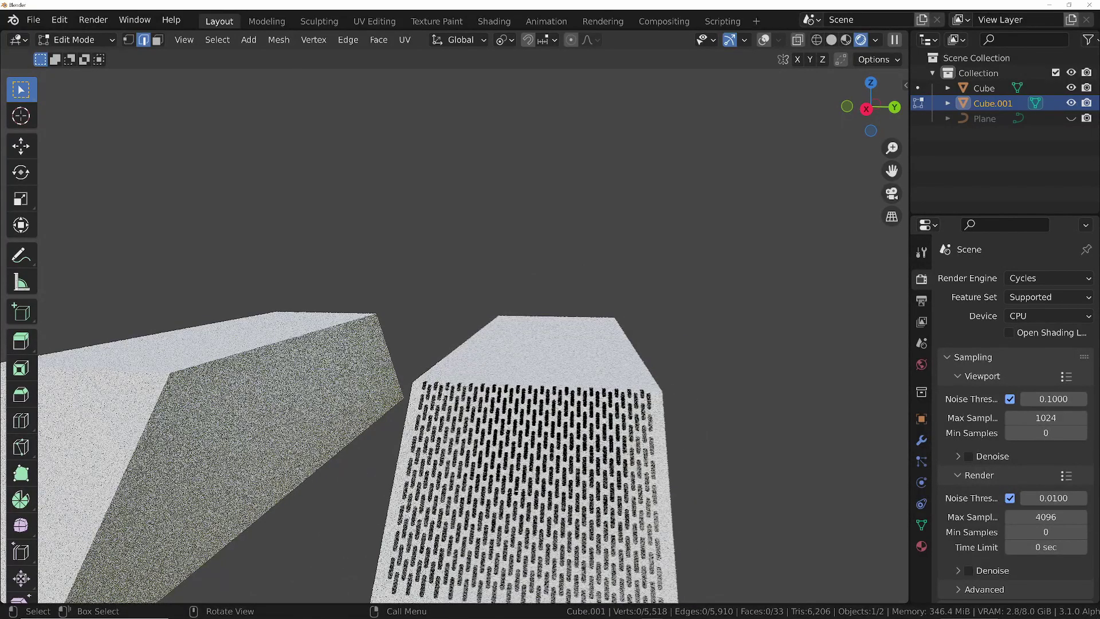
key(Tab)
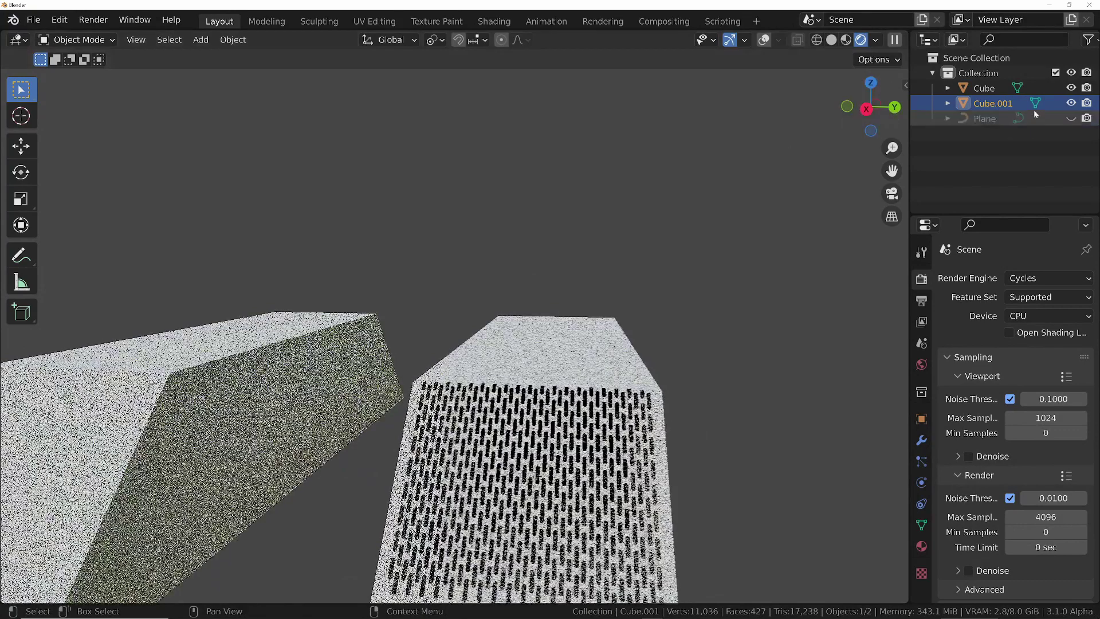
Hide the duplicate, select the original Cube and enter Edit Mode with overlays back on.
click(1071, 103)
key(Home)
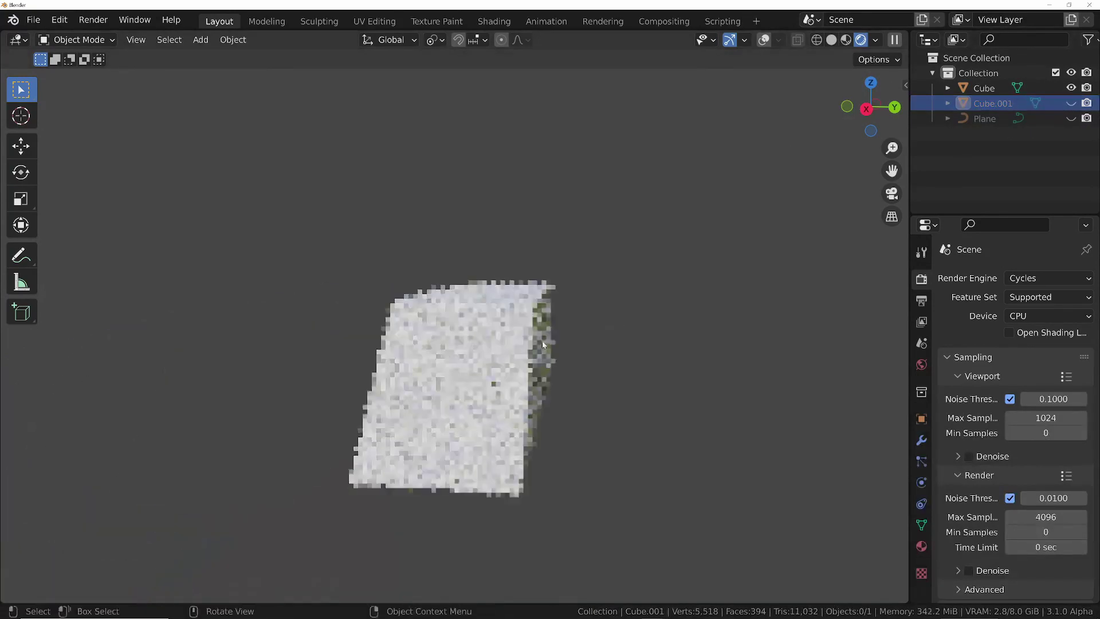
click(504, 333)
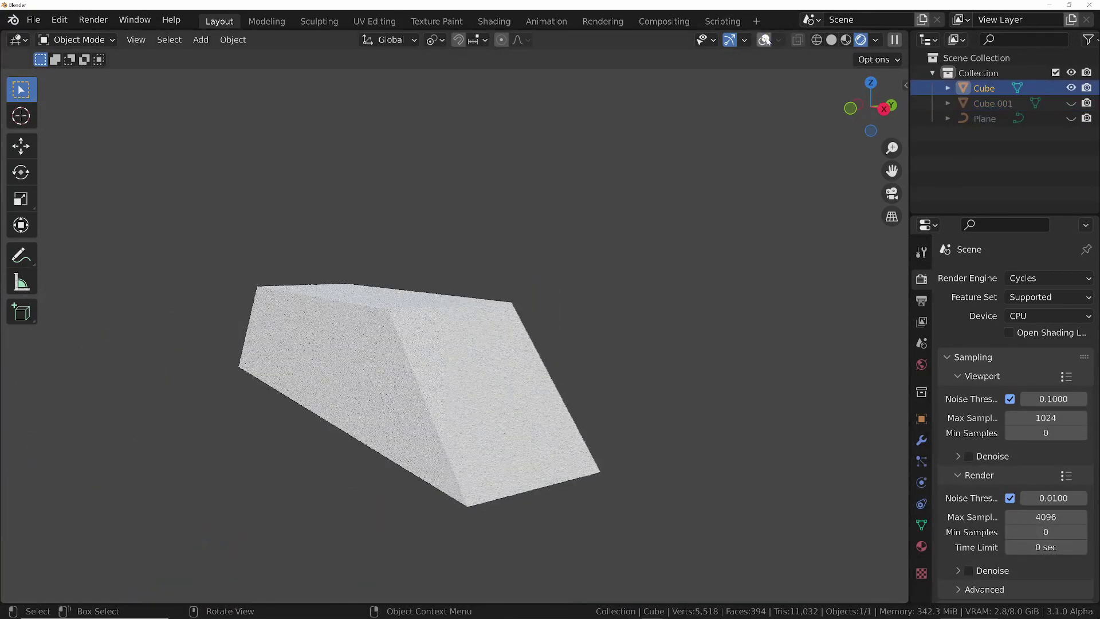
click(764, 40)
key(ctrl+Tab)
click(720, 327)
middle_drag(719, 326, 933, 531)
Give the Cube two new materials named 'holes' and 'body'.
click(921, 546)
click(1026, 360)
click(1086, 277)
click(1003, 385)
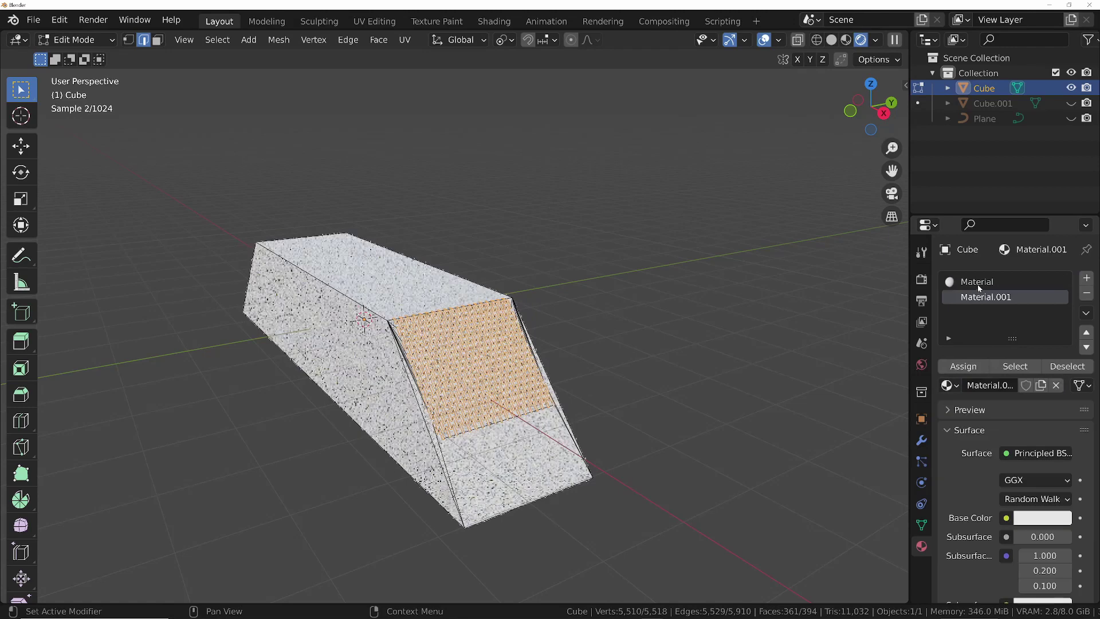
double_click(977, 281)
text(holes)
key(Return)
double_click(985, 297)
text(body)
key(Return)
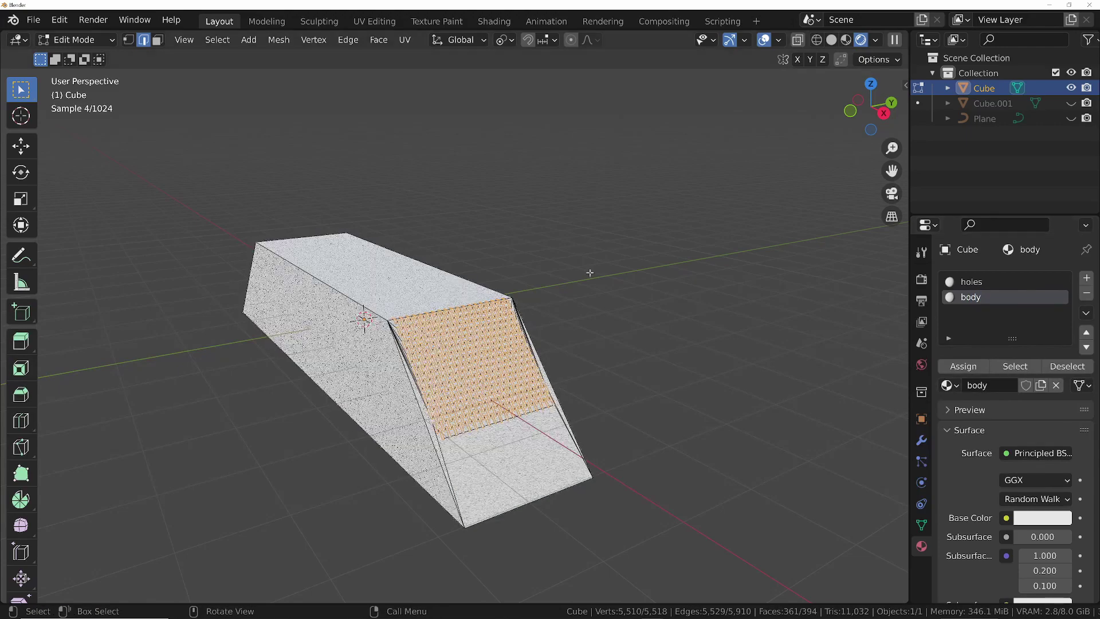
Assign 'holes' to the slot faces and 'body' to the inverted face selection, then exit Edit Mode.
click(986, 282)
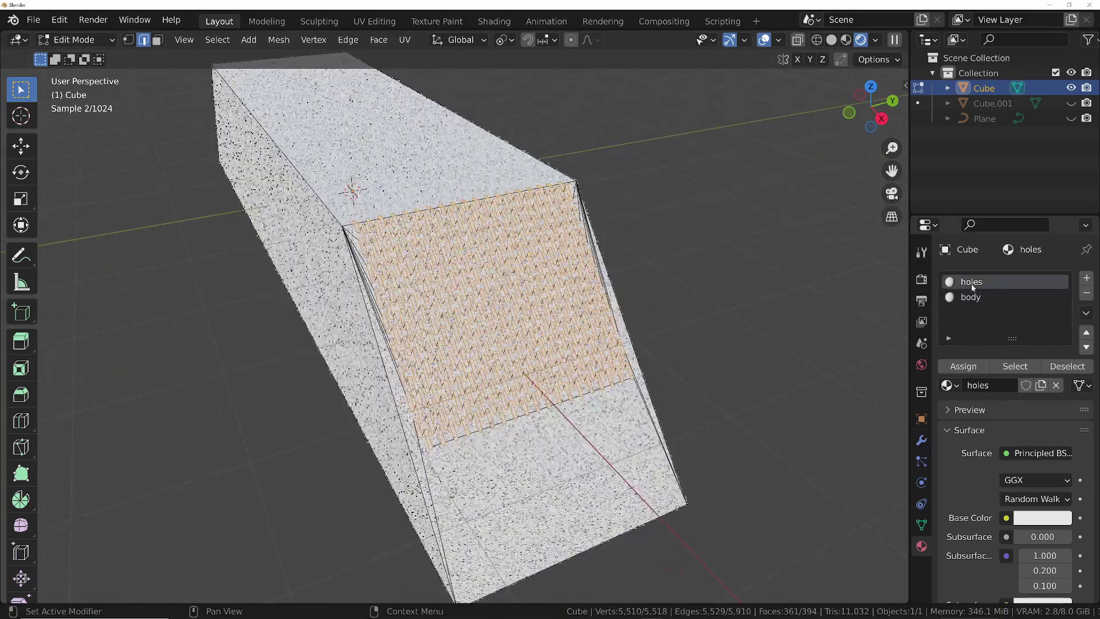
click(963, 366)
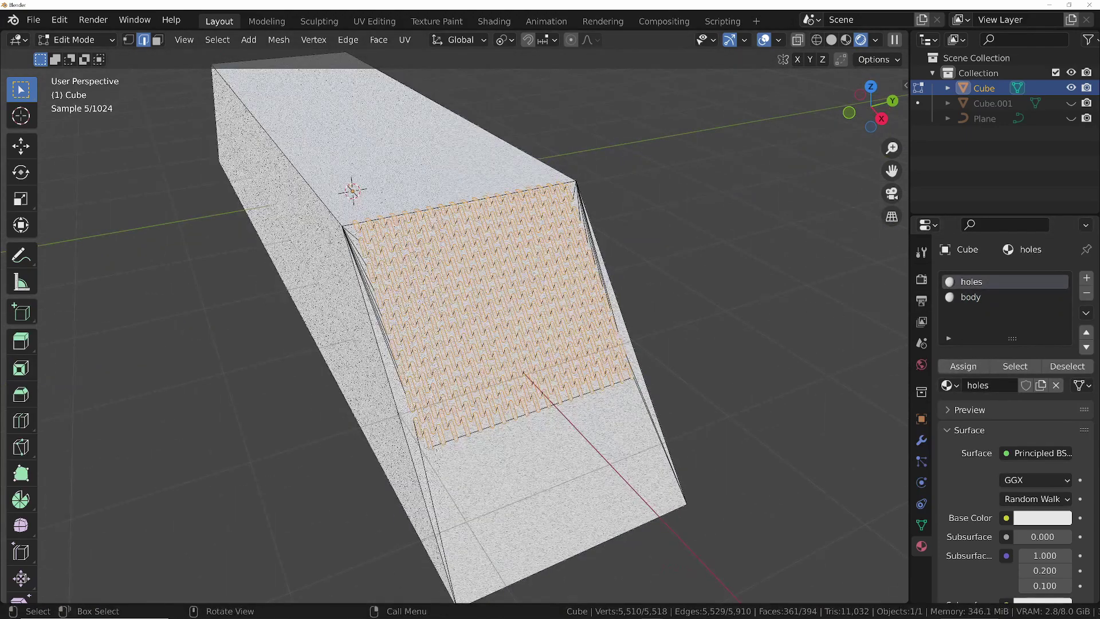
click(965, 367)
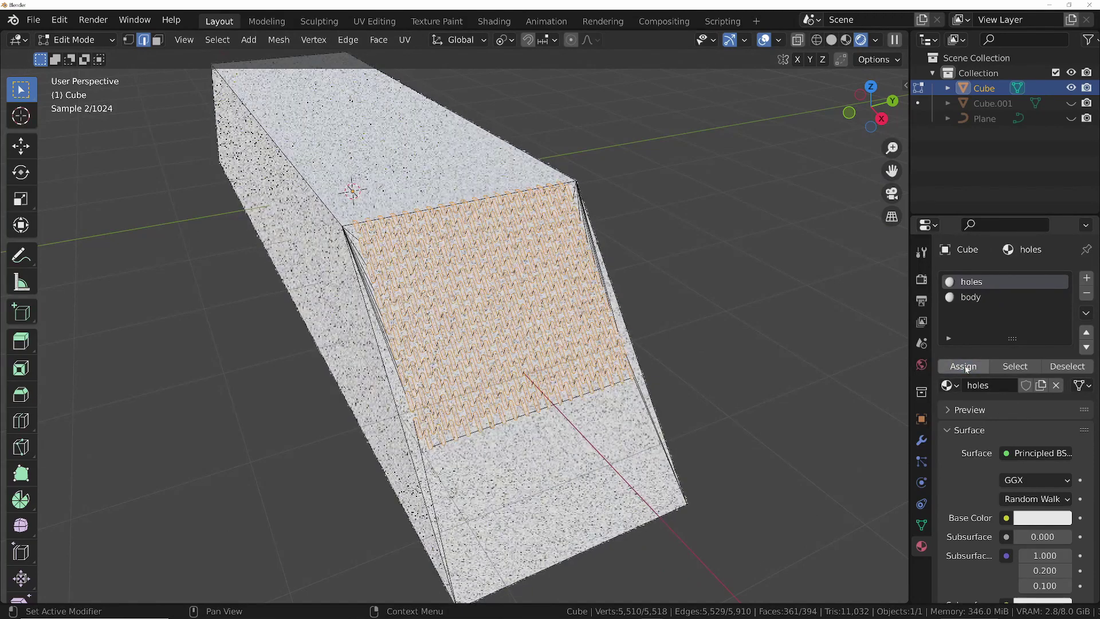
click(970, 298)
key(3)
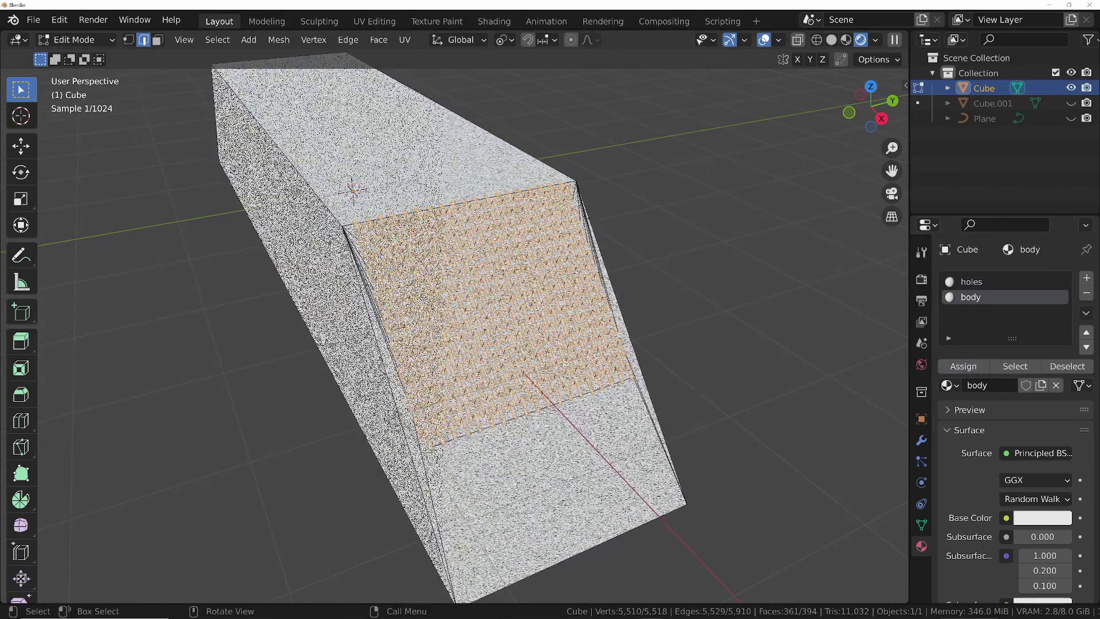
key(ctrl+i)
click(971, 370)
key(Tab)
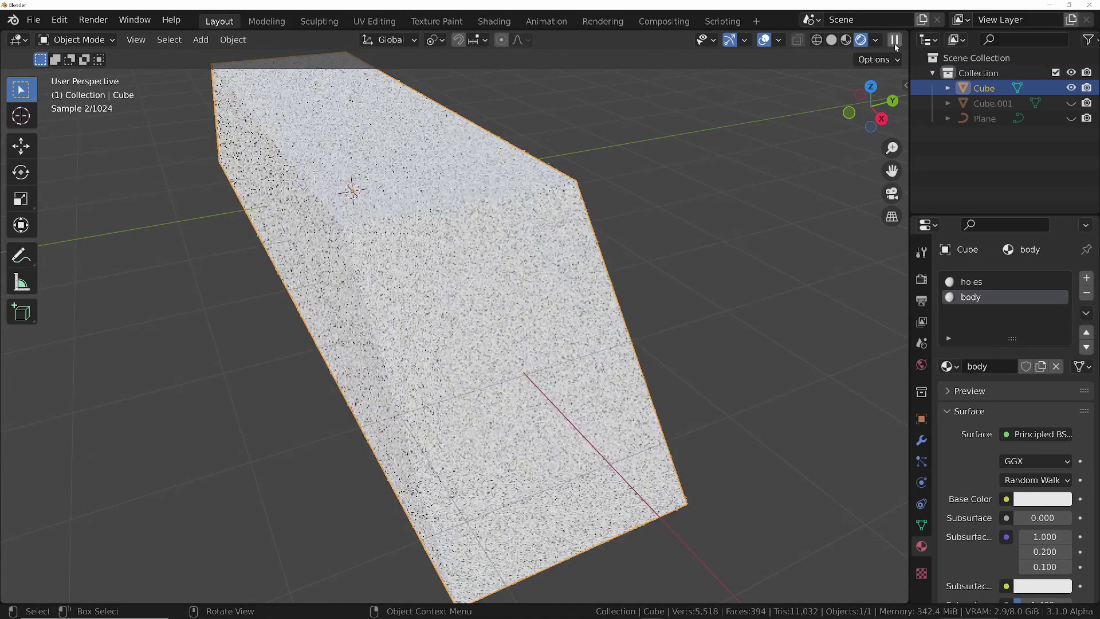
Split the view into a Shader Editor showing the holes material's Principled BSDF and Material Output.
click(607, 172)
click(627, 40)
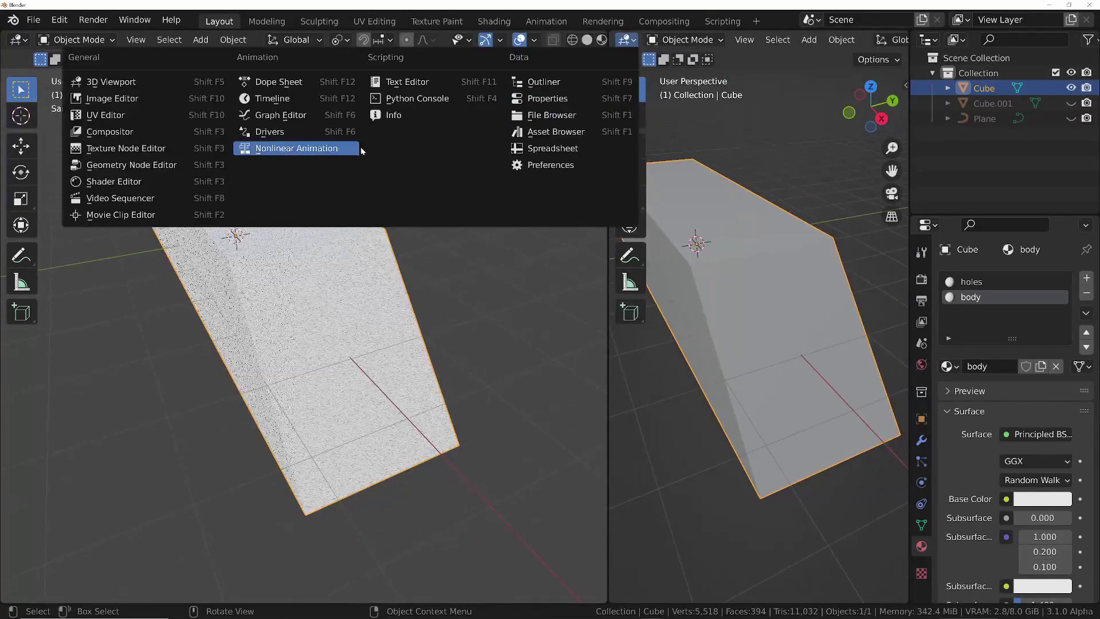
click(133, 181)
scroll(708, 334, up, 3)
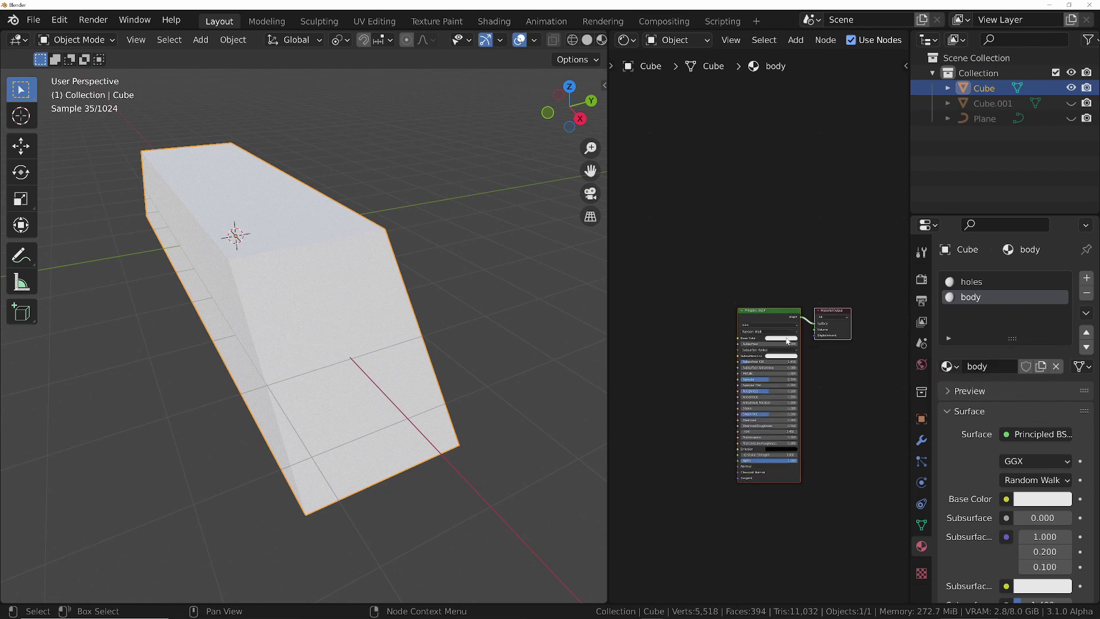
scroll(788, 342, up, 4)
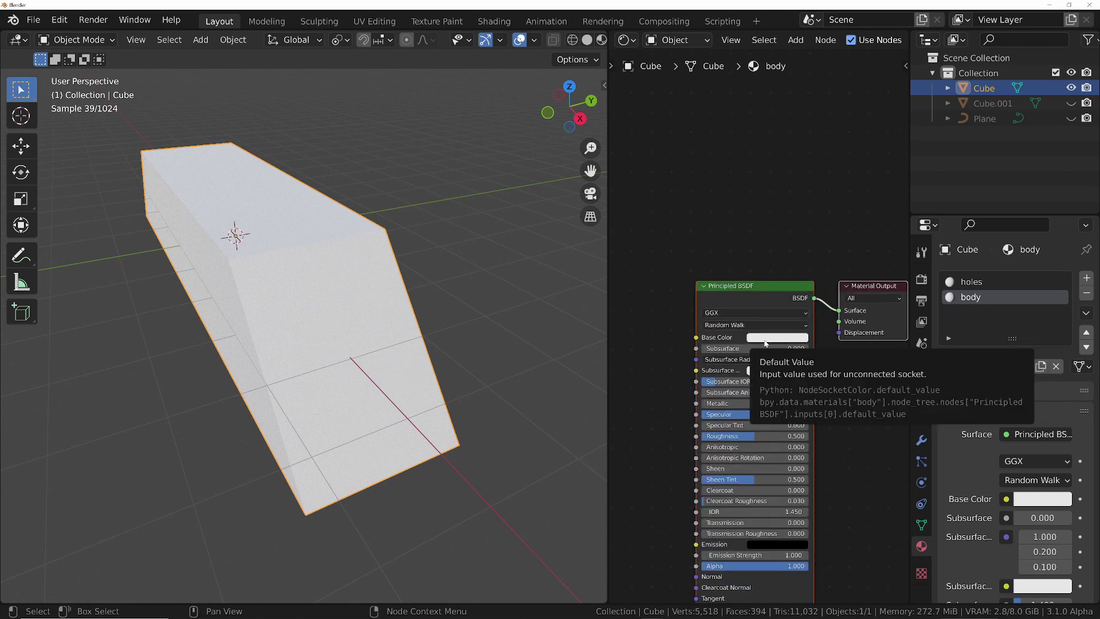
click(984, 281)
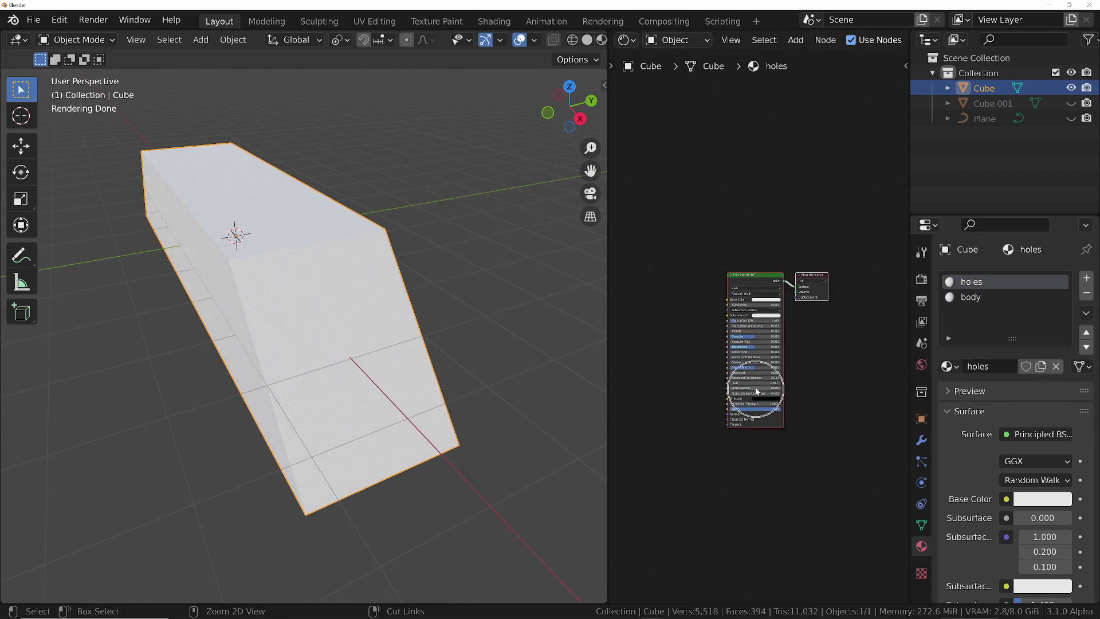
scroll(757, 350, up, 2)
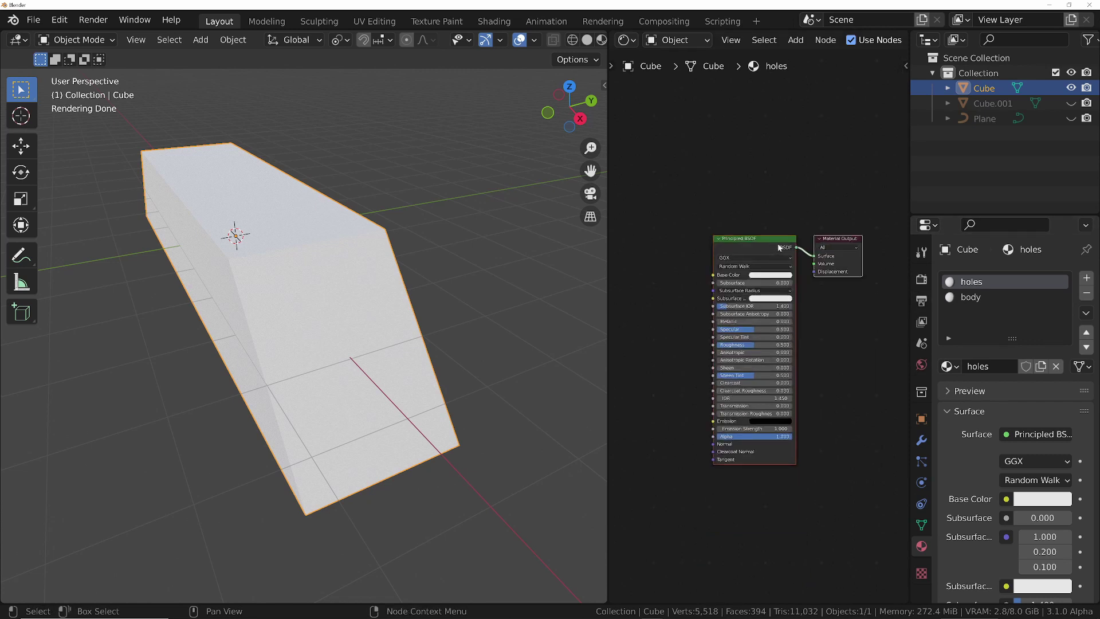
Add a Transparent BSDF node and connect it to the Material Output Surface.
key(shift+a)
click(771, 217)
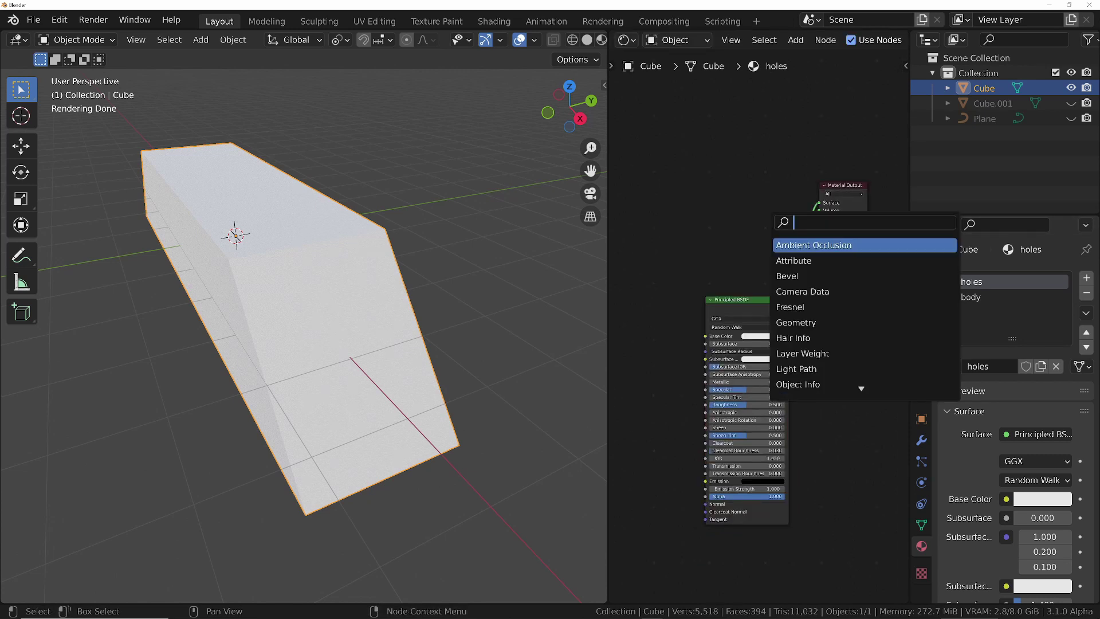
text(trans)
key(Down)
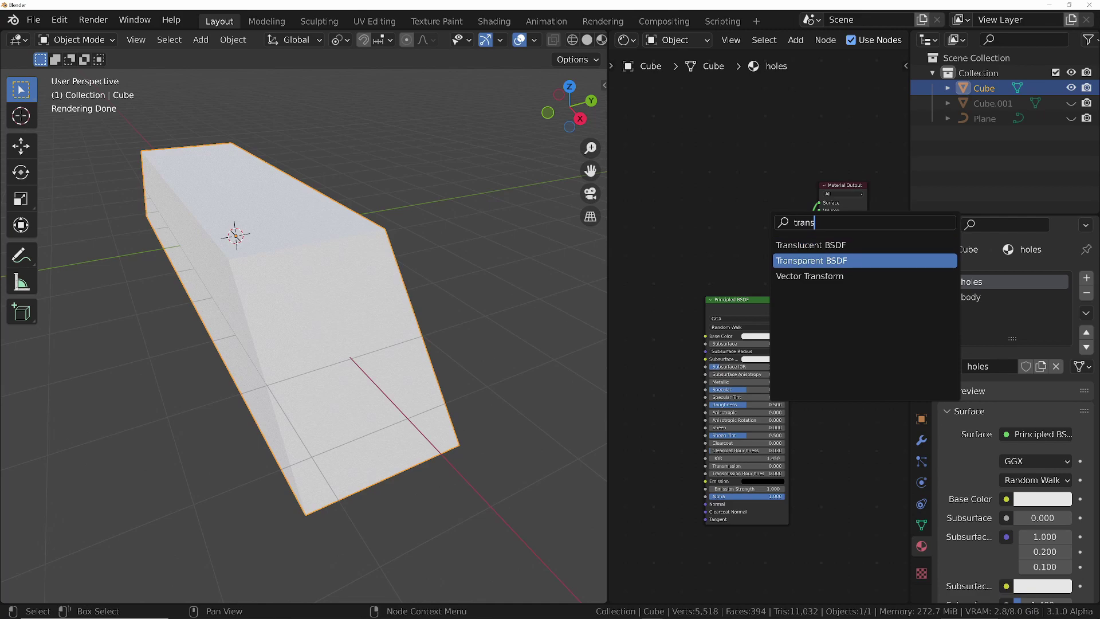
key(Return)
click(739, 200)
scroll(797, 194, up, 2)
drag(783, 220, 833, 204)
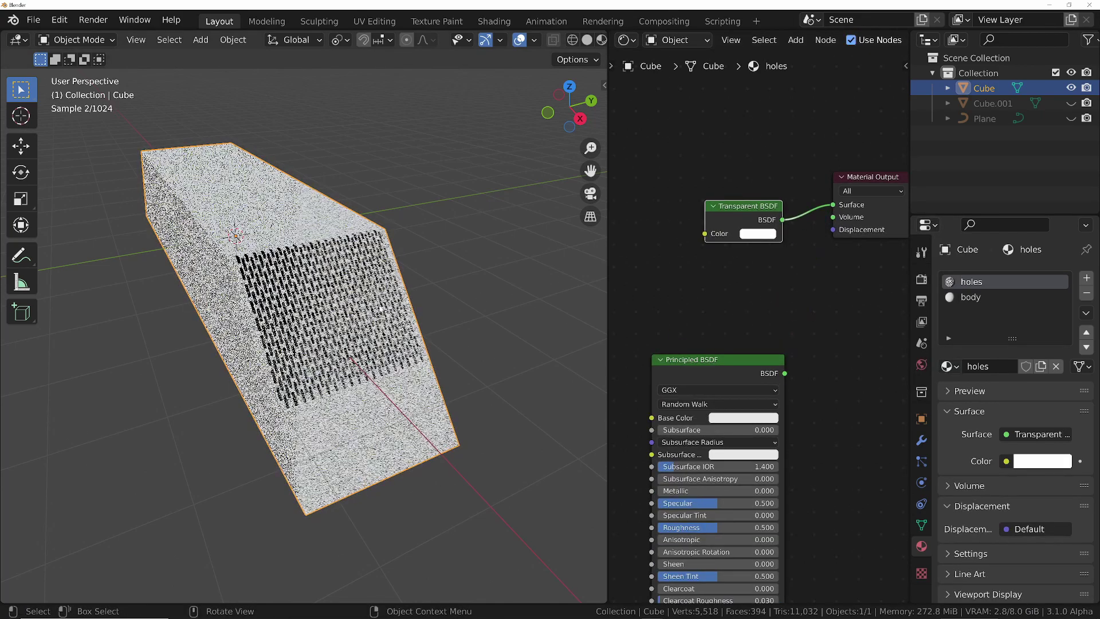
Walk into the block to check the see-through slots, then reposition the Transparent BSDF node.
middle_drag(542, 276, 319, 310)
scroll(319, 310, up, 4)
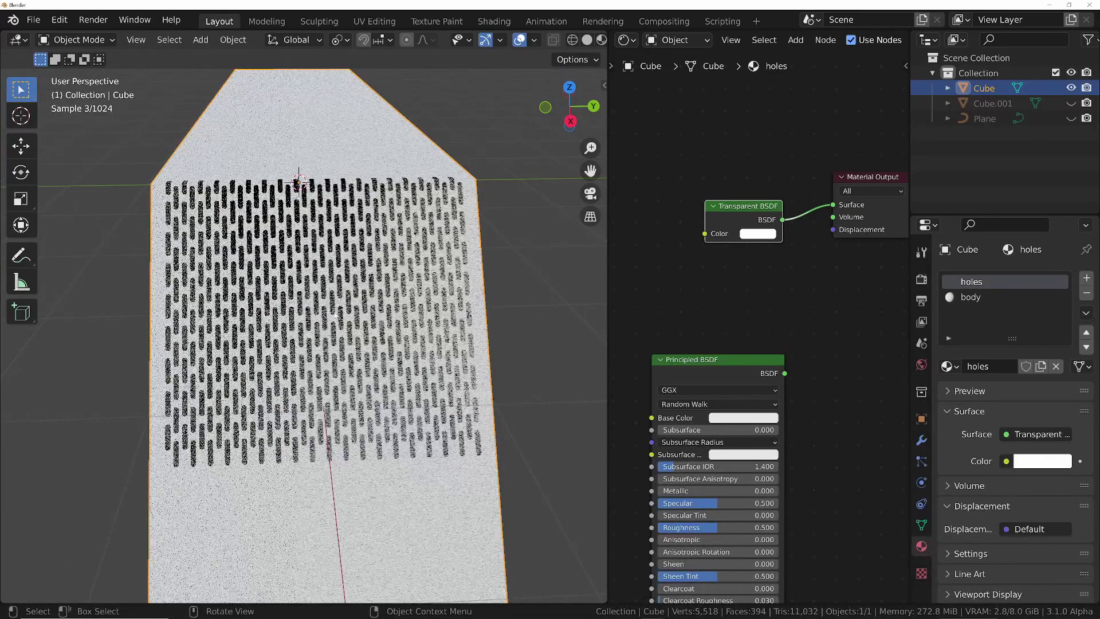
key(shift+grave)
key(w)
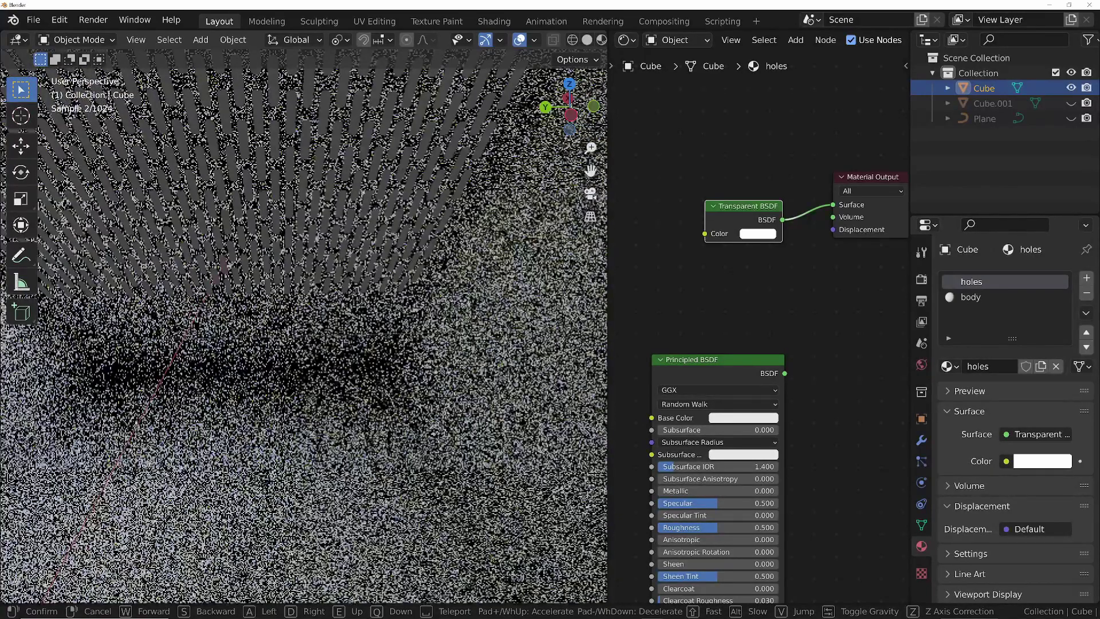
key(Return)
scroll(795, 326, down, 2)
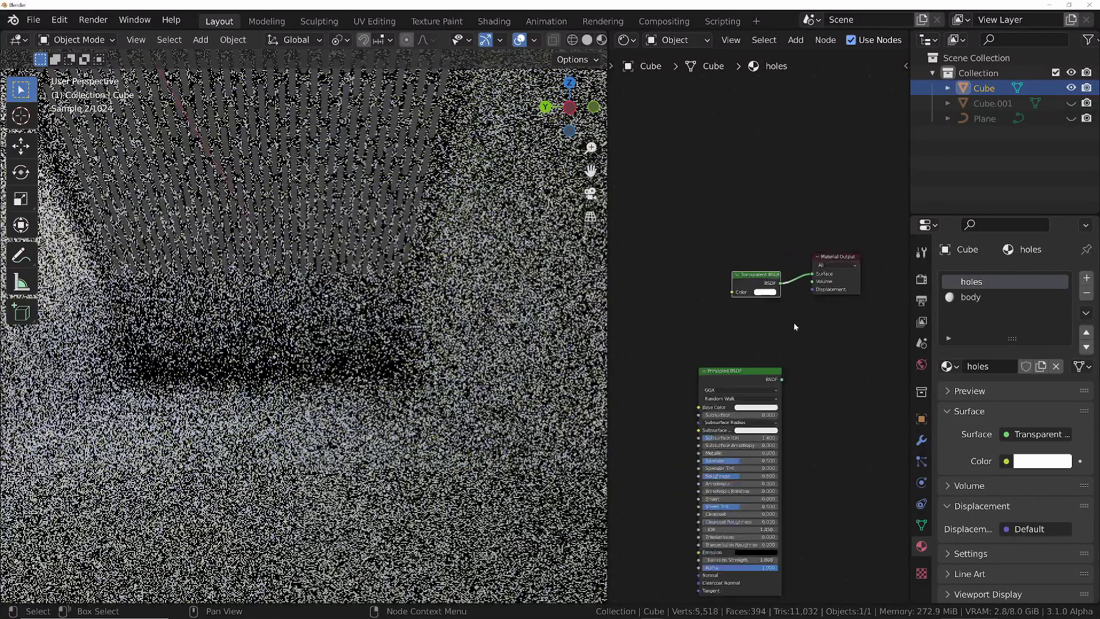
drag(766, 279, 734, 270)
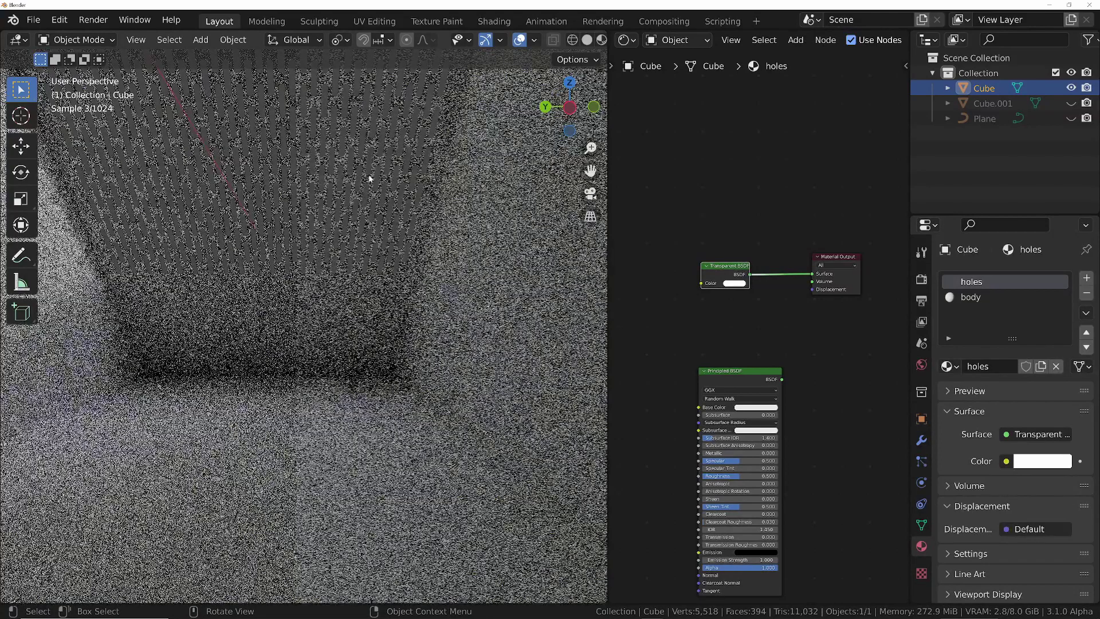
Replace the Principled BSDF with a Diffuse BSDF whose colour is black.
click(731, 370)
key(x)
key(shift+a)
click(726, 357)
text(diff)
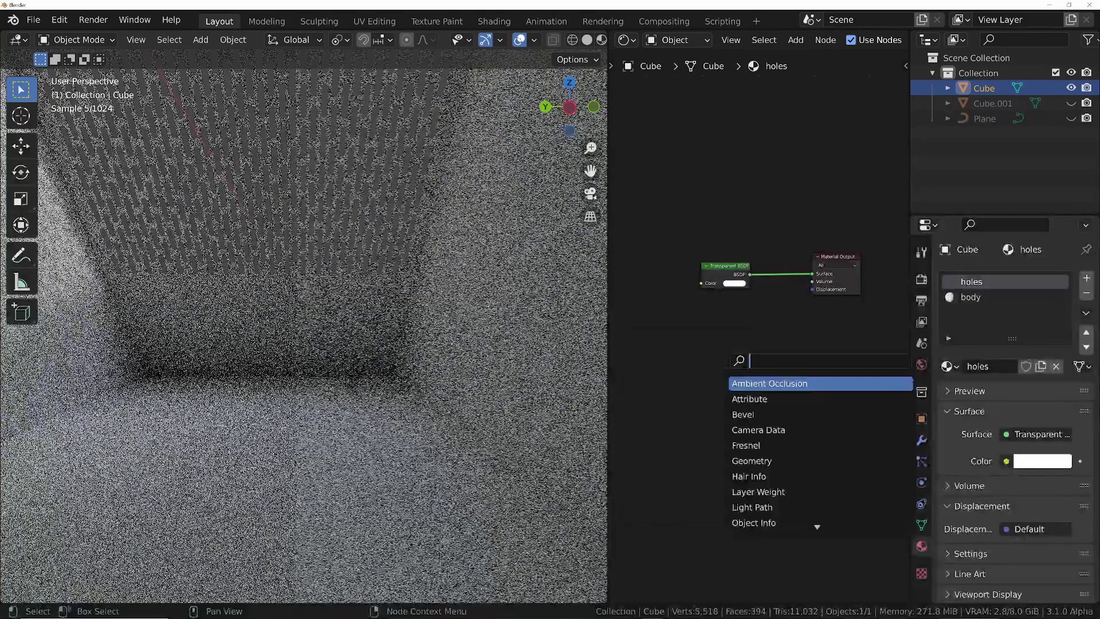
key(Return)
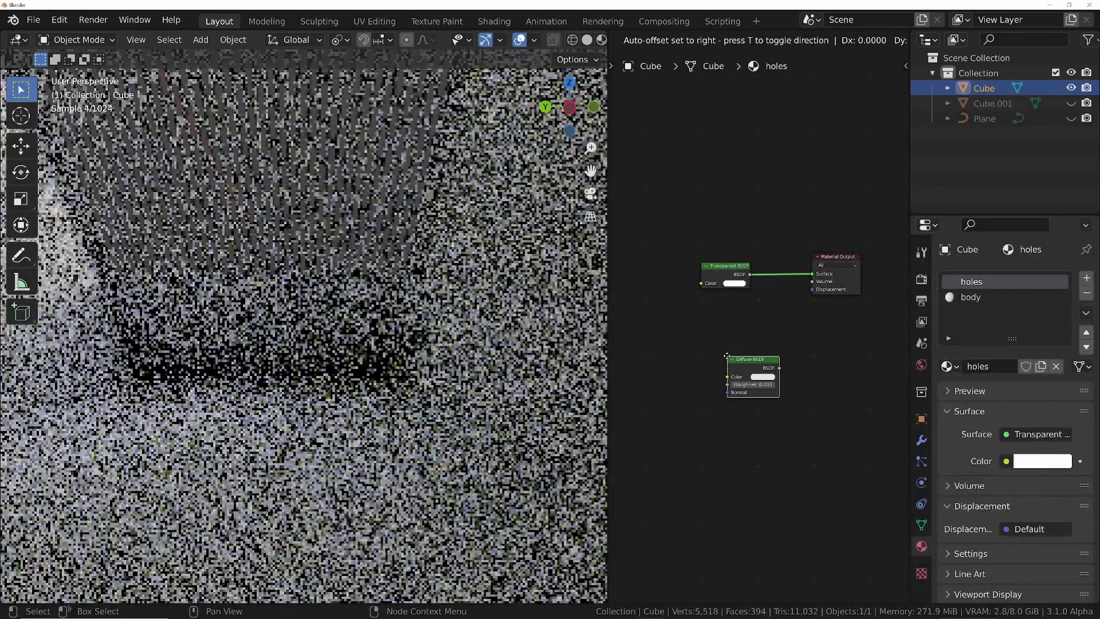
click(702, 302)
scroll(724, 288, up, 2)
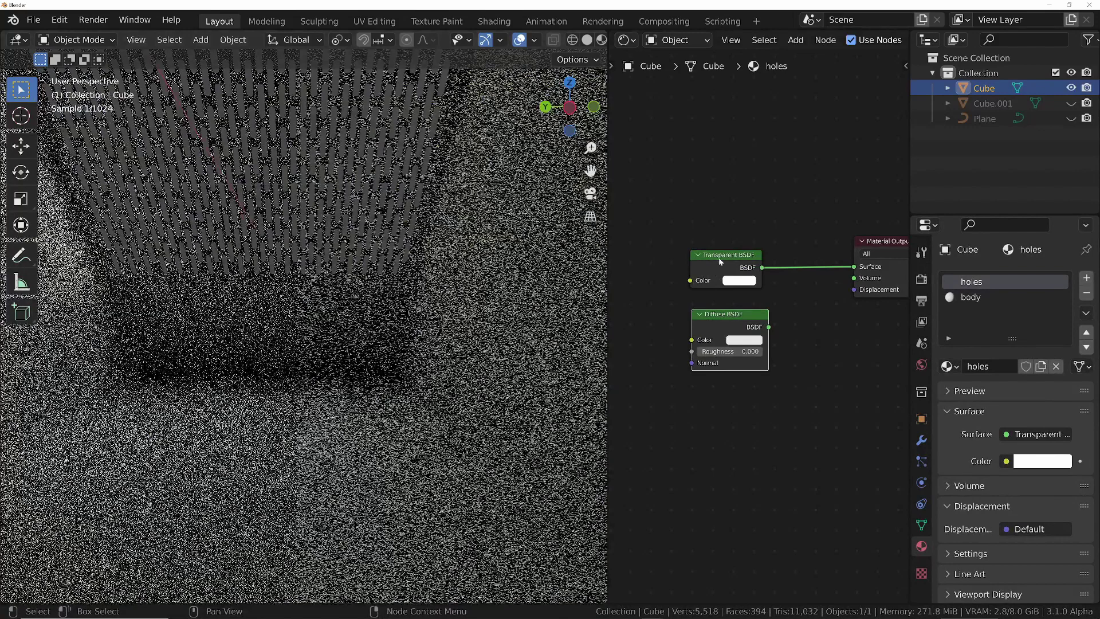
drag(721, 262, 726, 253)
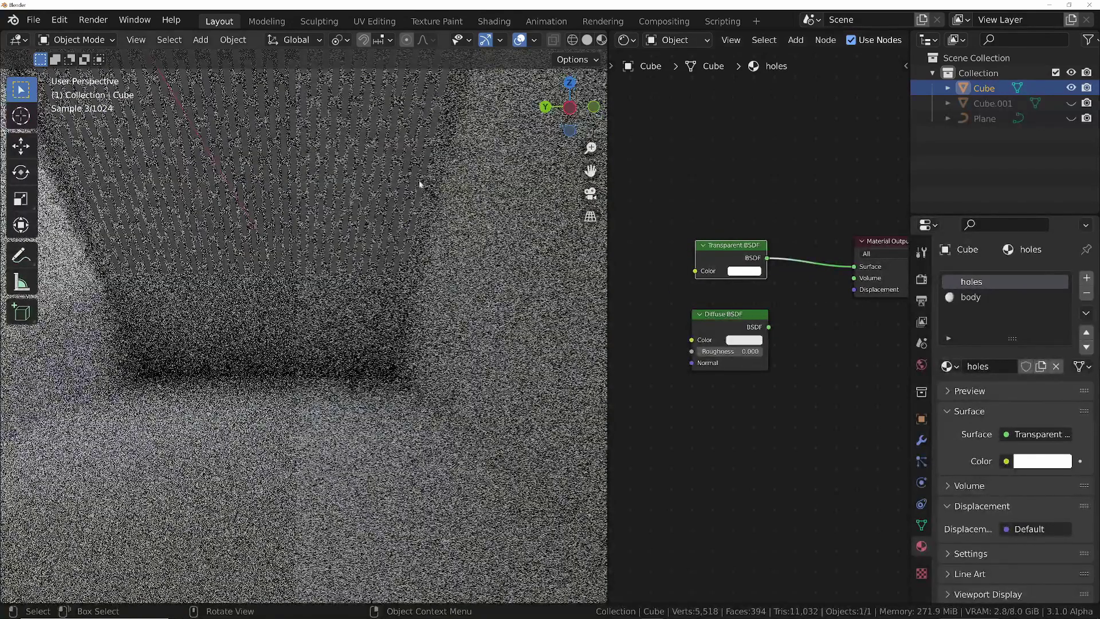
key(ctrl+BackSpace)
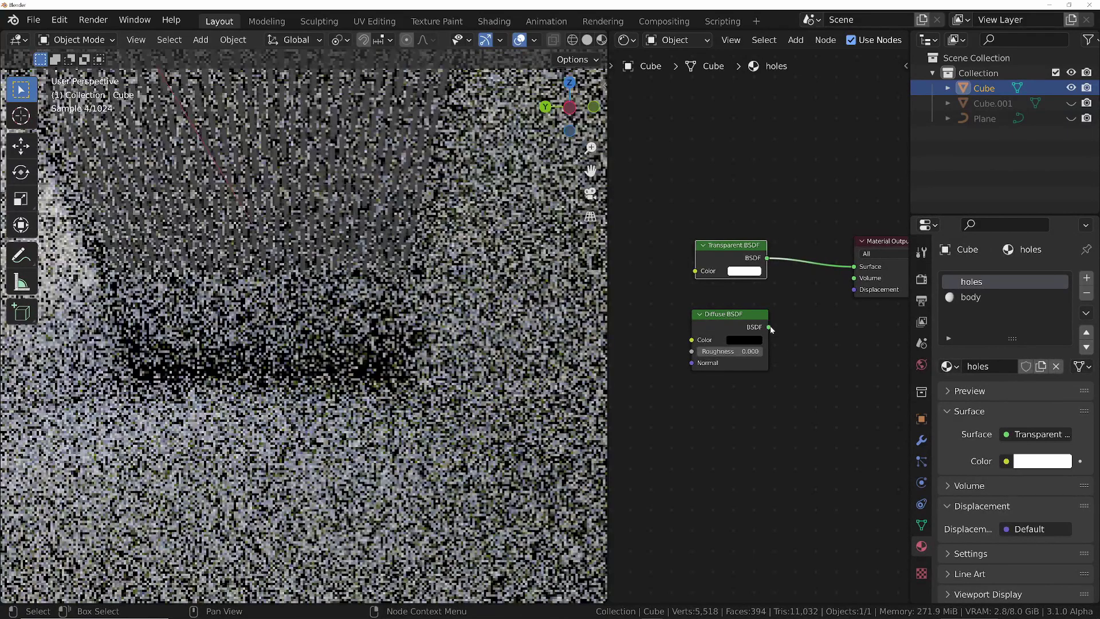
Insert a Mix Shader on the output link with Diffuse in input 1 and Transparent in input 2.
key(shift+a)
click(776, 322)
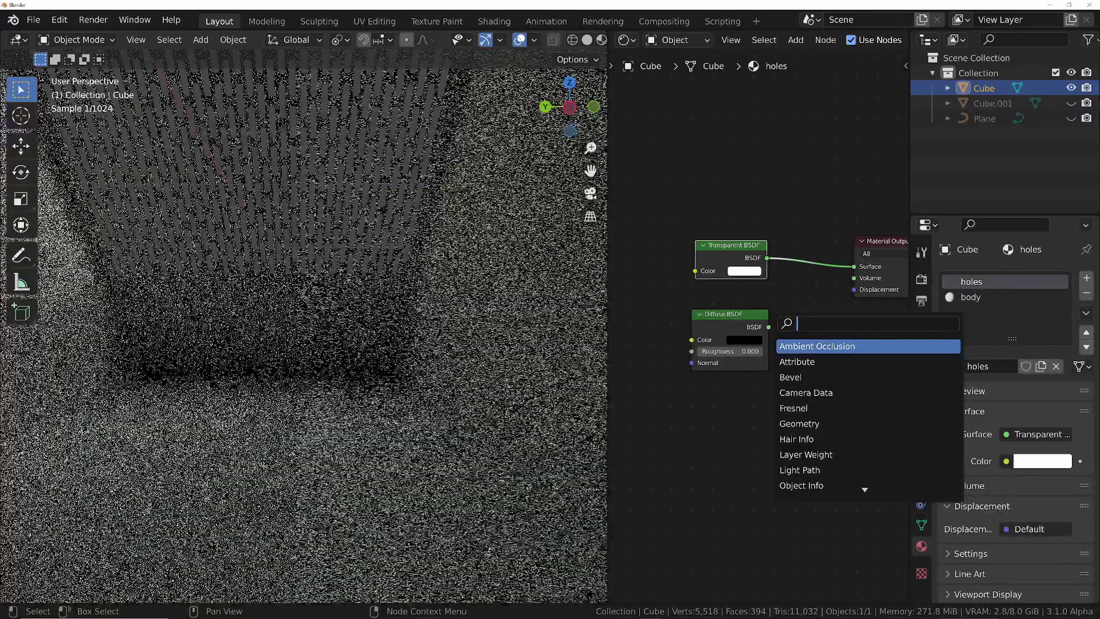
text(mix)
key(Down)
key(Return)
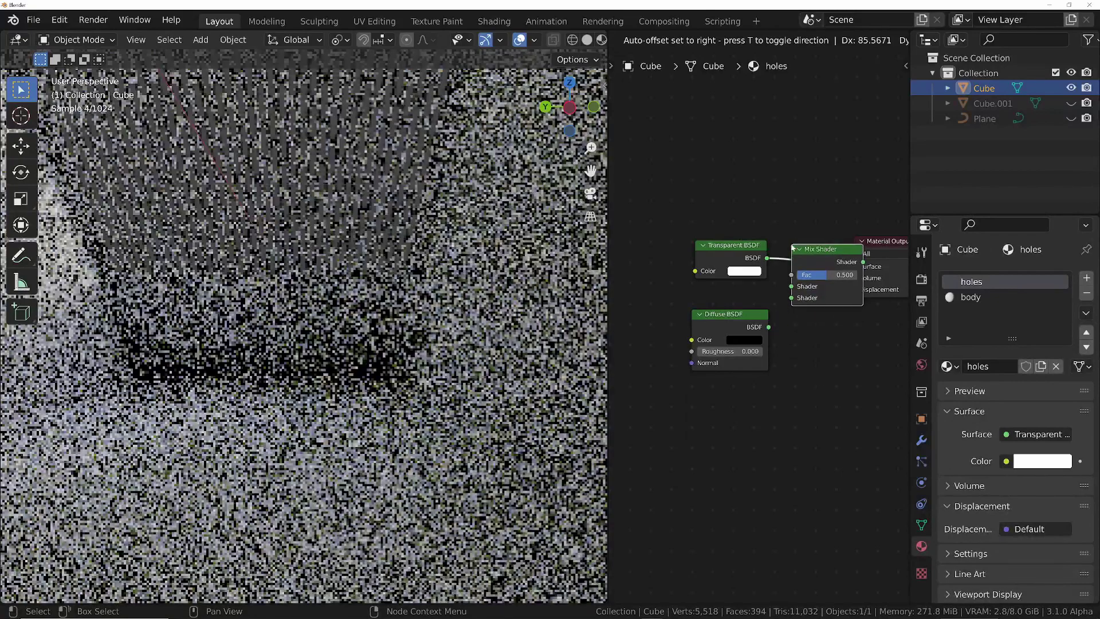
click(807, 246)
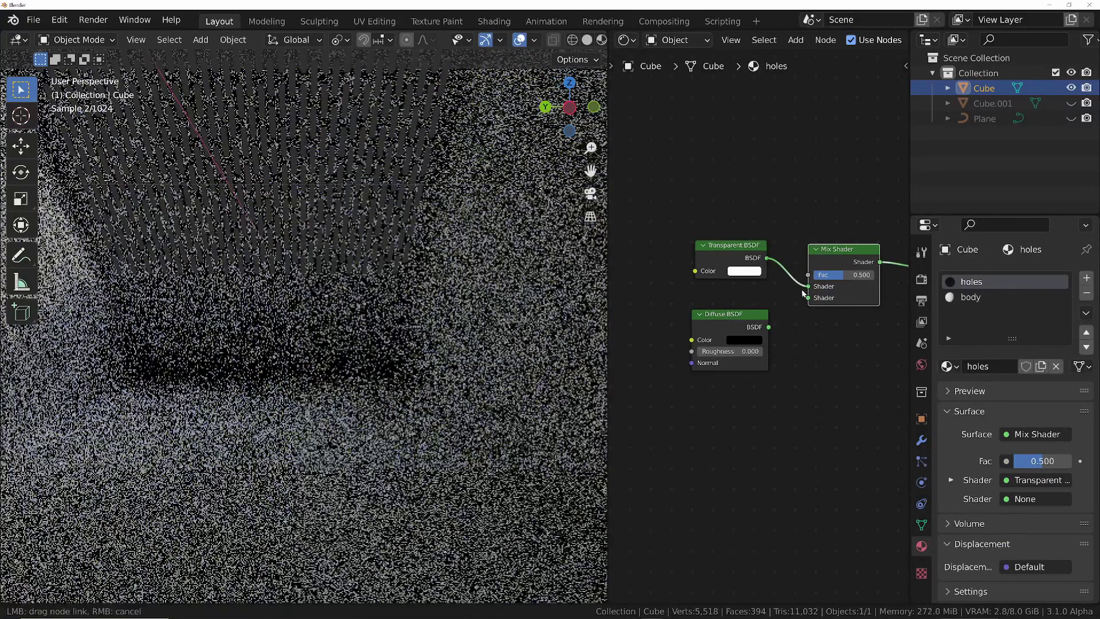
drag(808, 286, 808, 297)
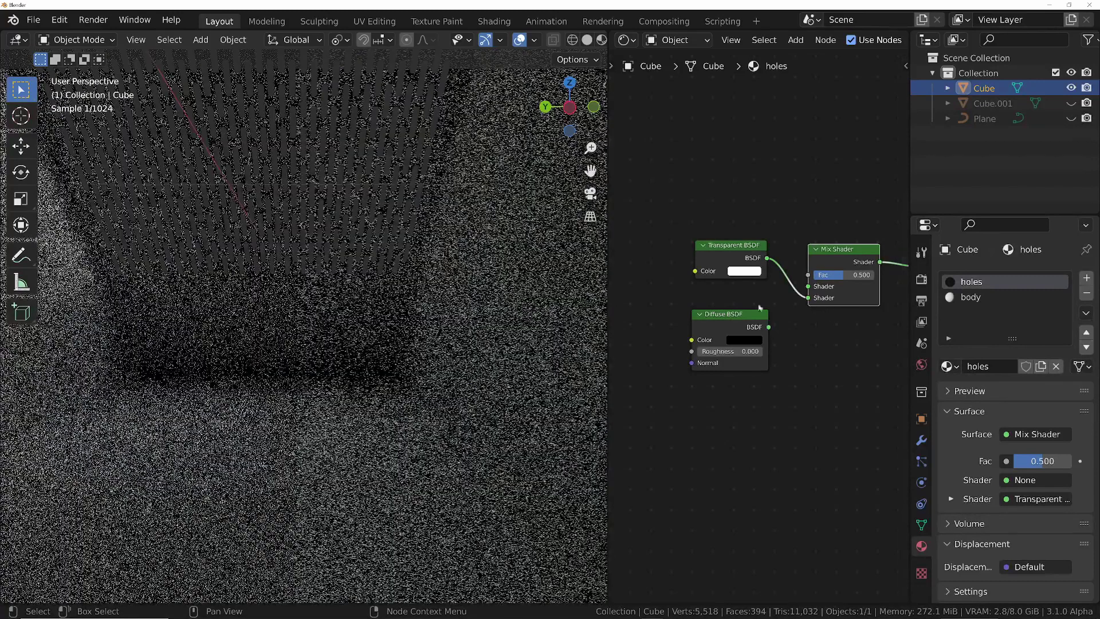
drag(712, 247, 797, 395)
drag(769, 327, 808, 287)
mouse_move(718, 314)
mouse_down()
mouse_move(754, 263)
mouse_move(726, 299)
mouse_up()
Add a Light Path node to the holes material's node tree.
key(shift+a)
click(743, 243)
text(light)
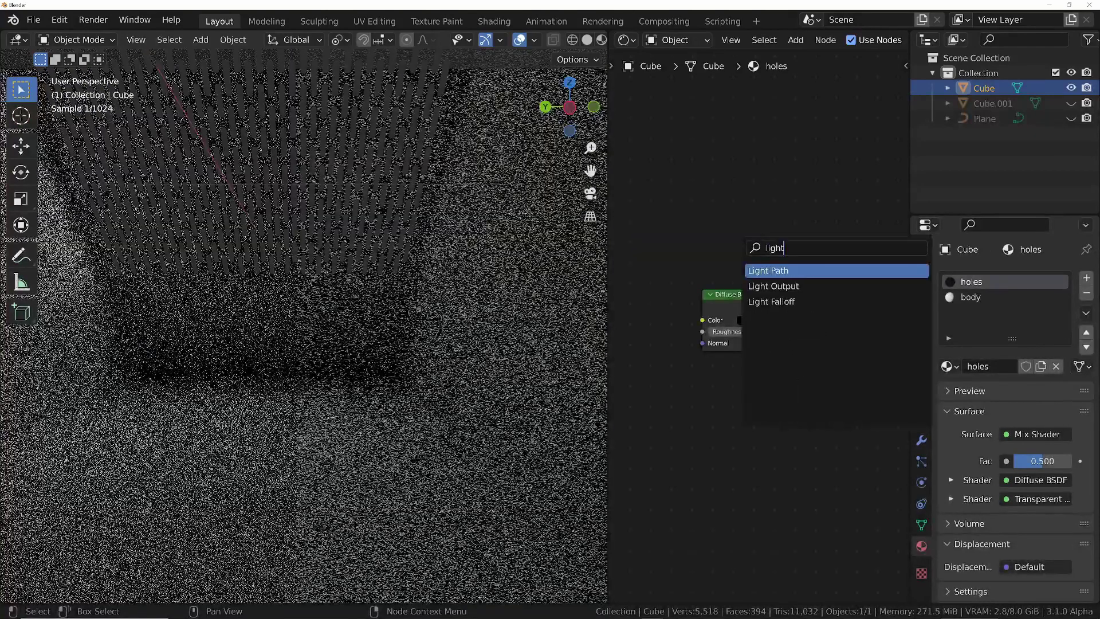
key(Return)
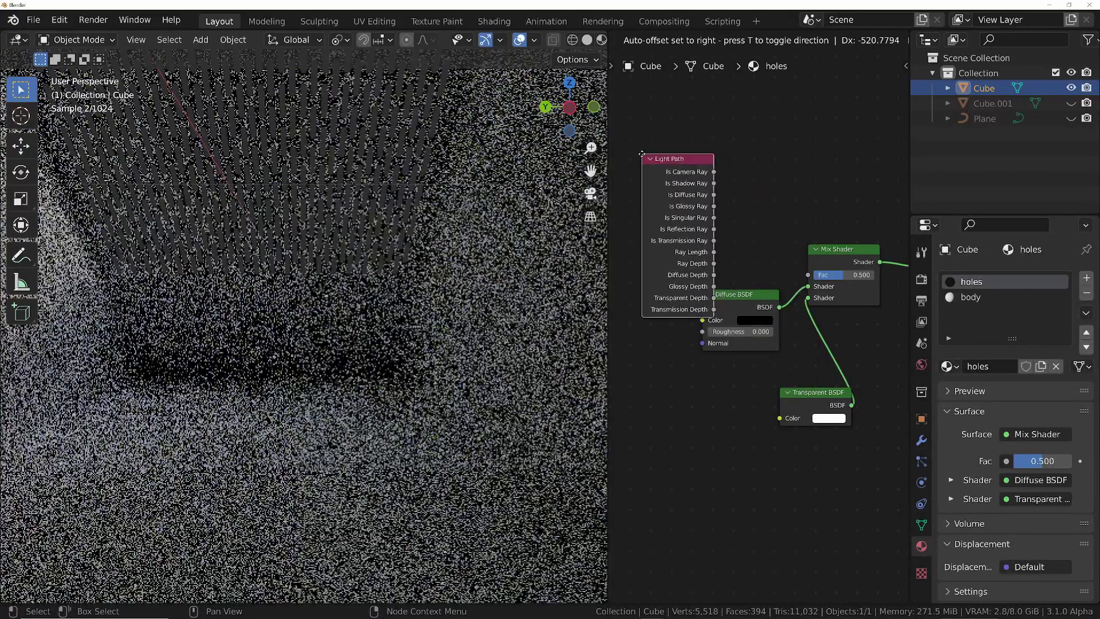
click(638, 143)
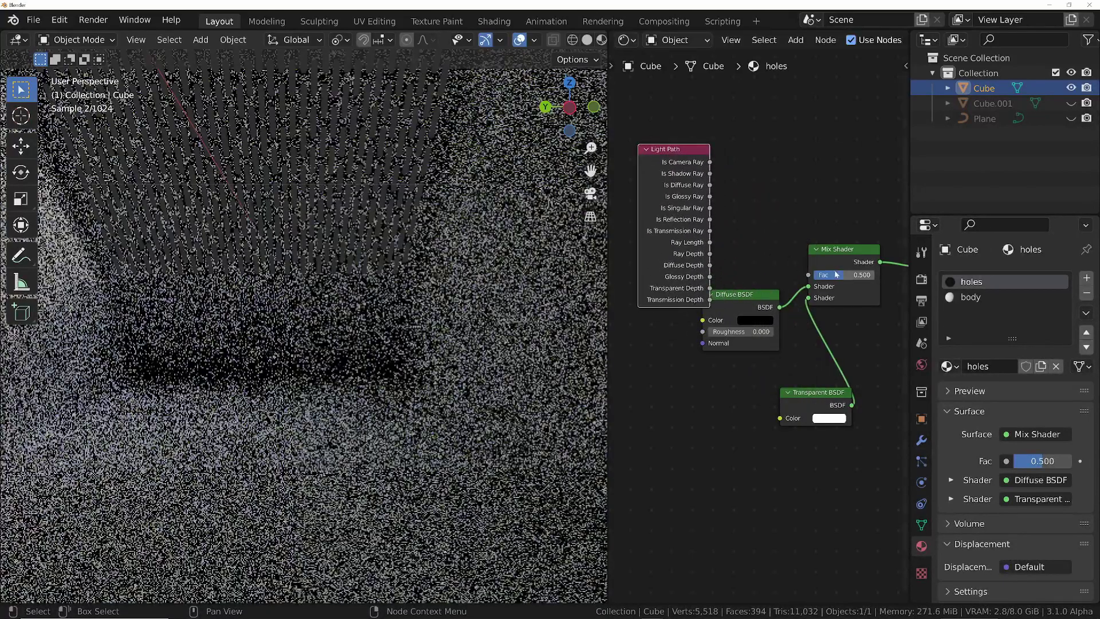
Set the Cycles device to GPU Compute and link Is Camera Ray to the Mix Shader Fac.
click(920, 279)
click(1027, 316)
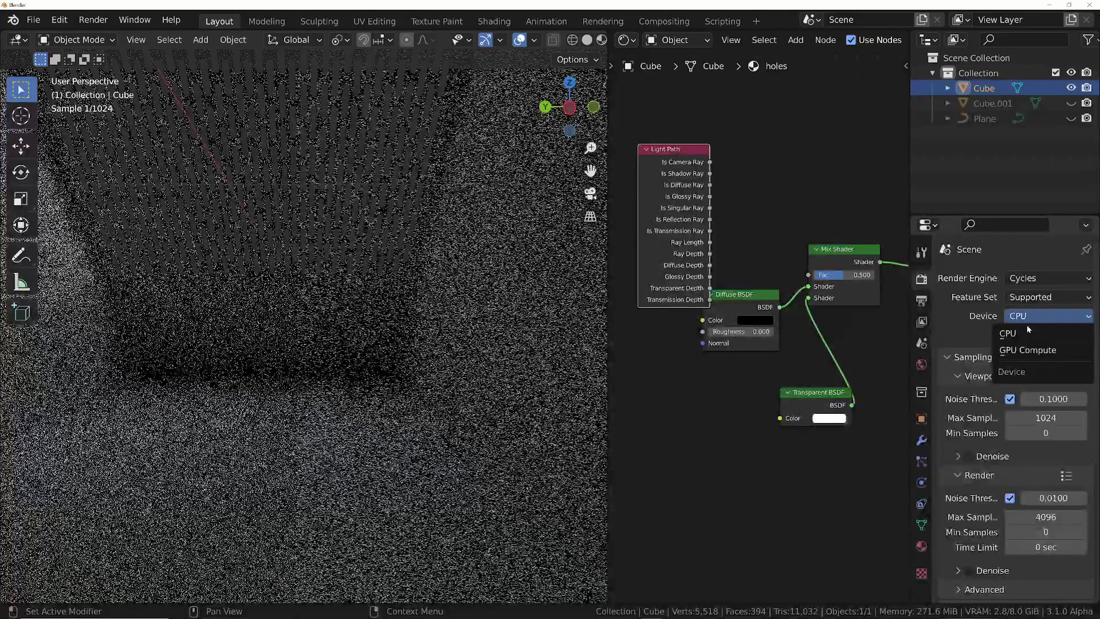
click(1029, 351)
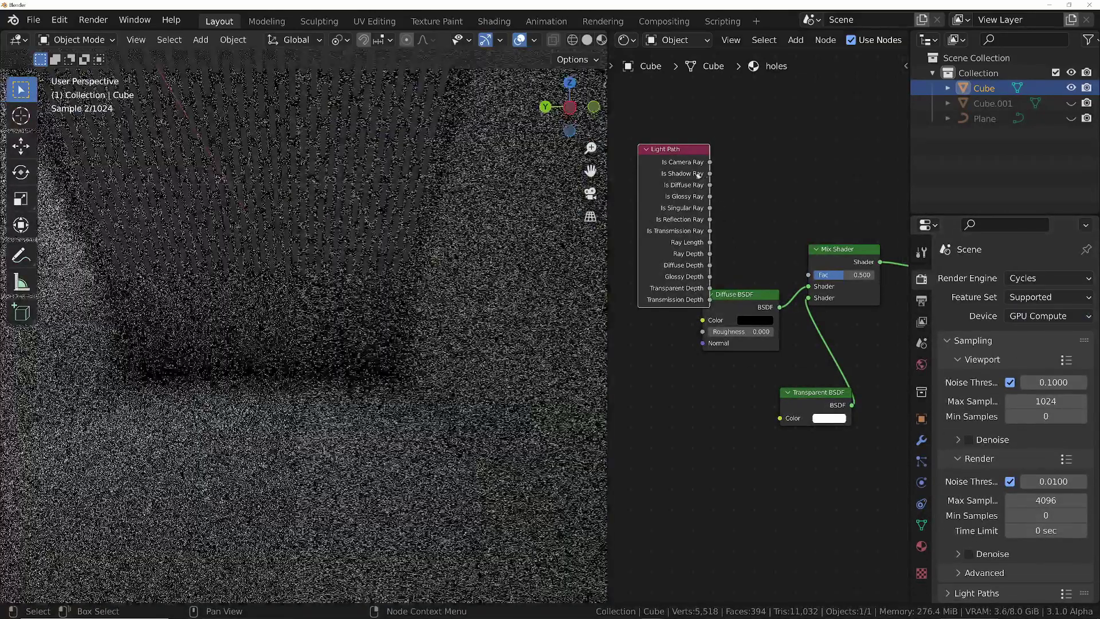
drag(698, 175, 699, 145)
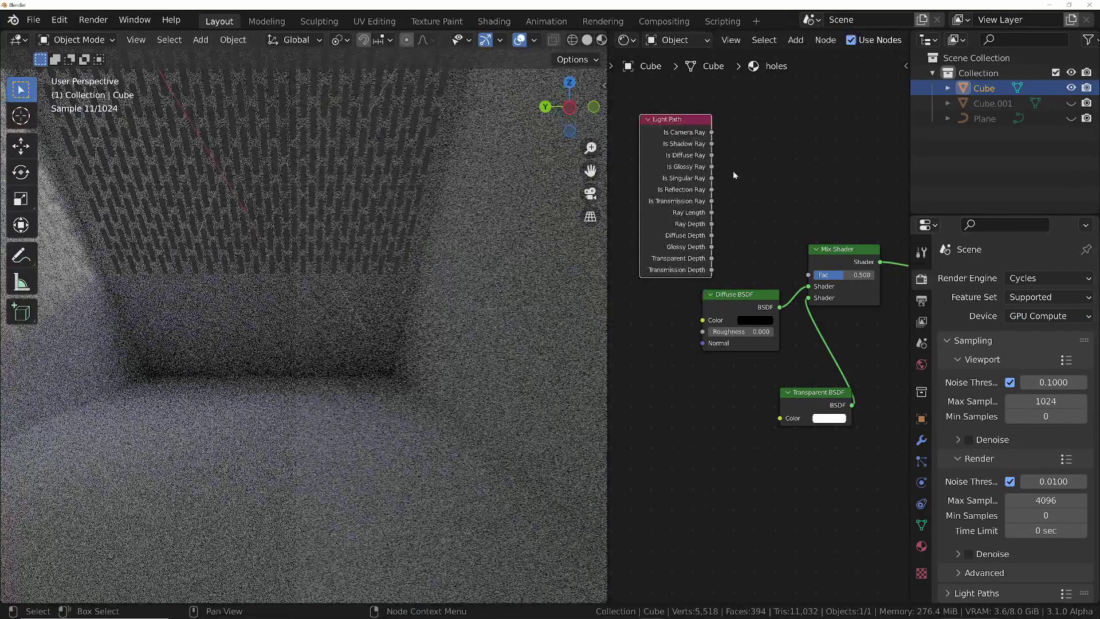
drag(713, 133, 807, 276)
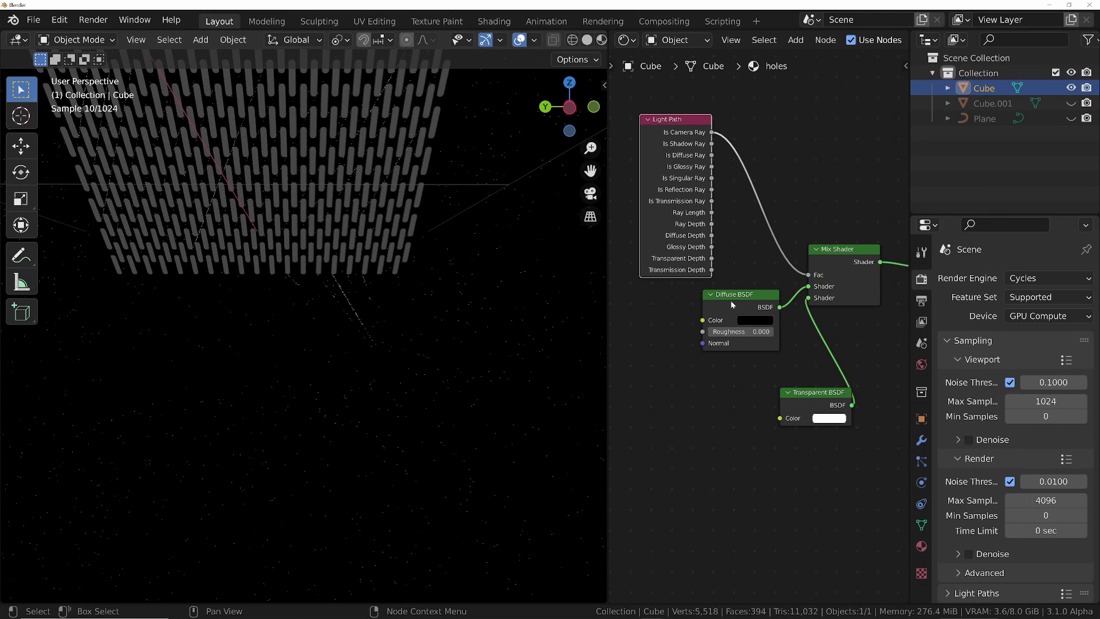
Reposition the Transparent BSDF and Diffuse BSDF nodes to tidy the node layout.
drag(818, 398, 727, 376)
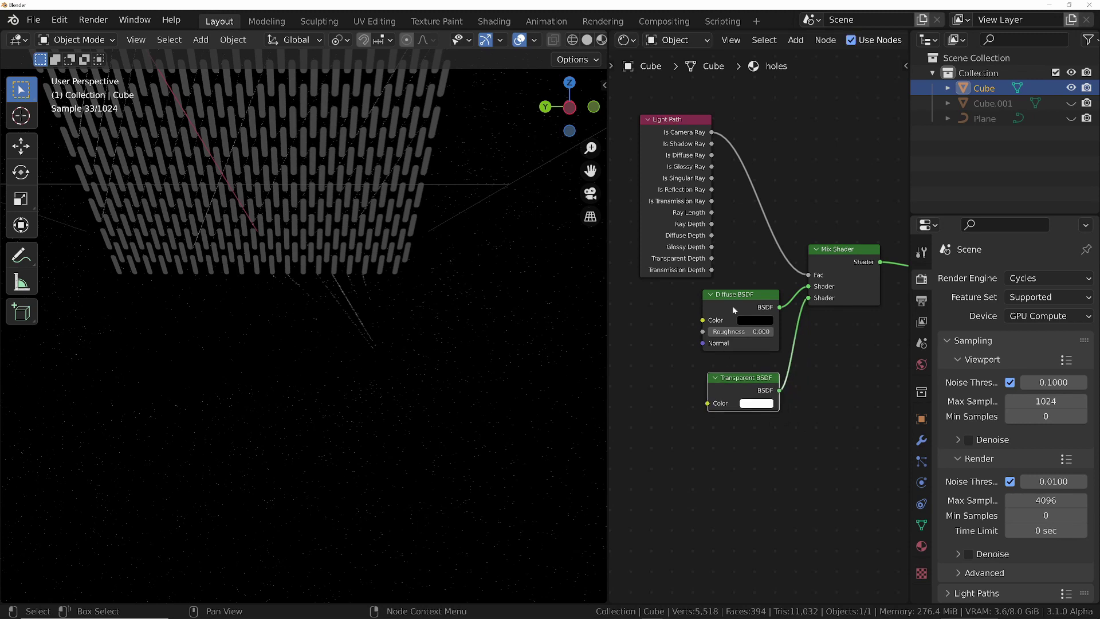
drag(736, 298, 738, 305)
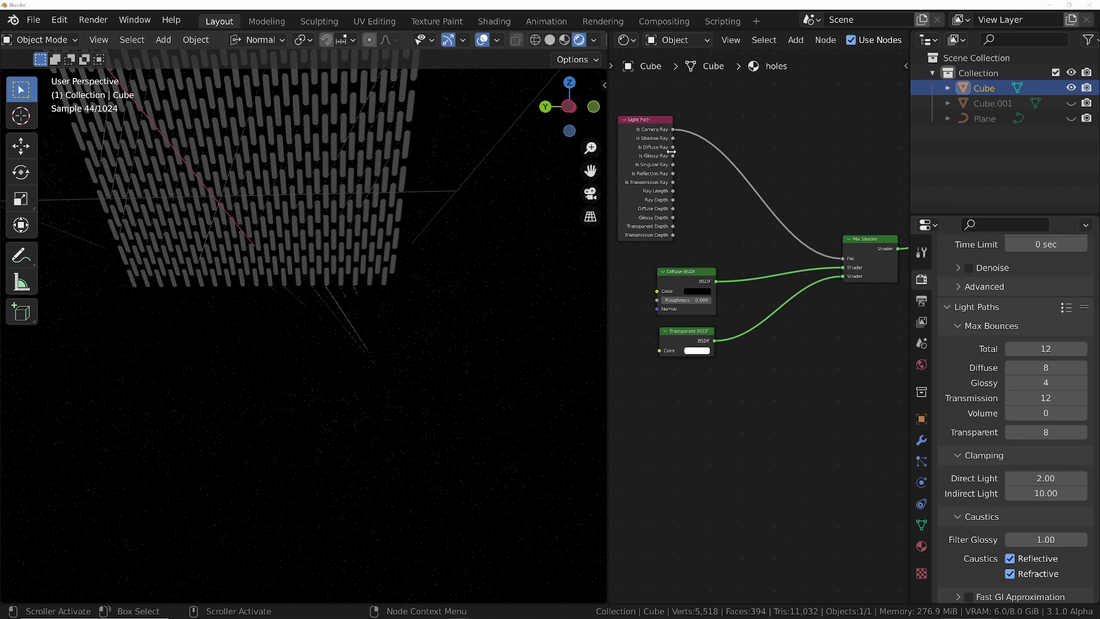
Insert a MixRGB node on the Light Path link and wire a second ray output into Color1.
key(shift+a)
click(720, 186)
text(mix)
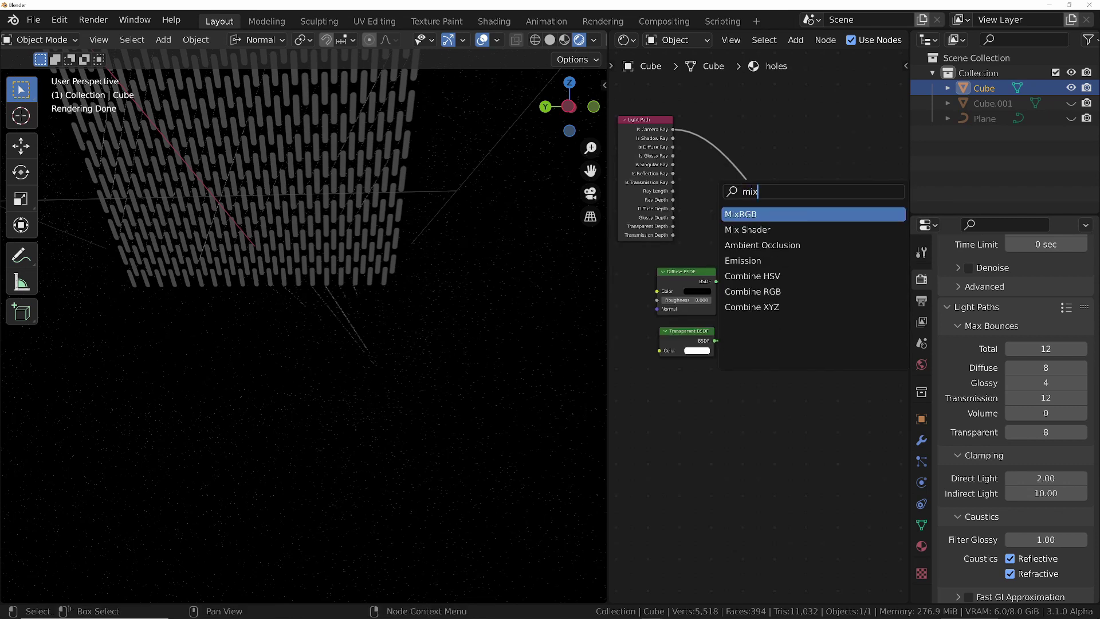
key(Return)
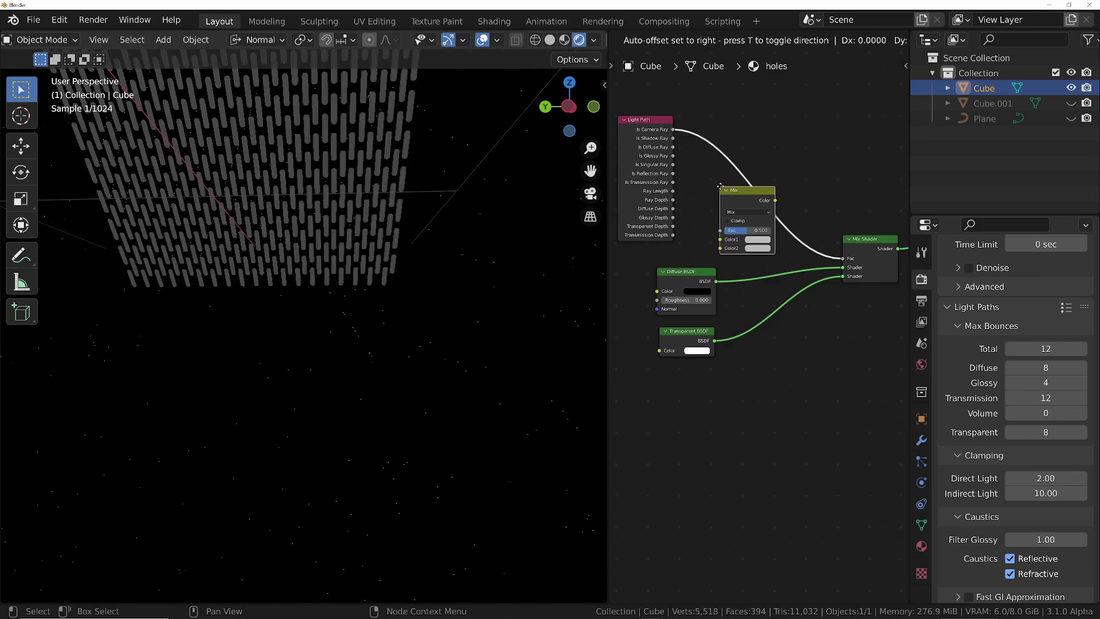
click(700, 143)
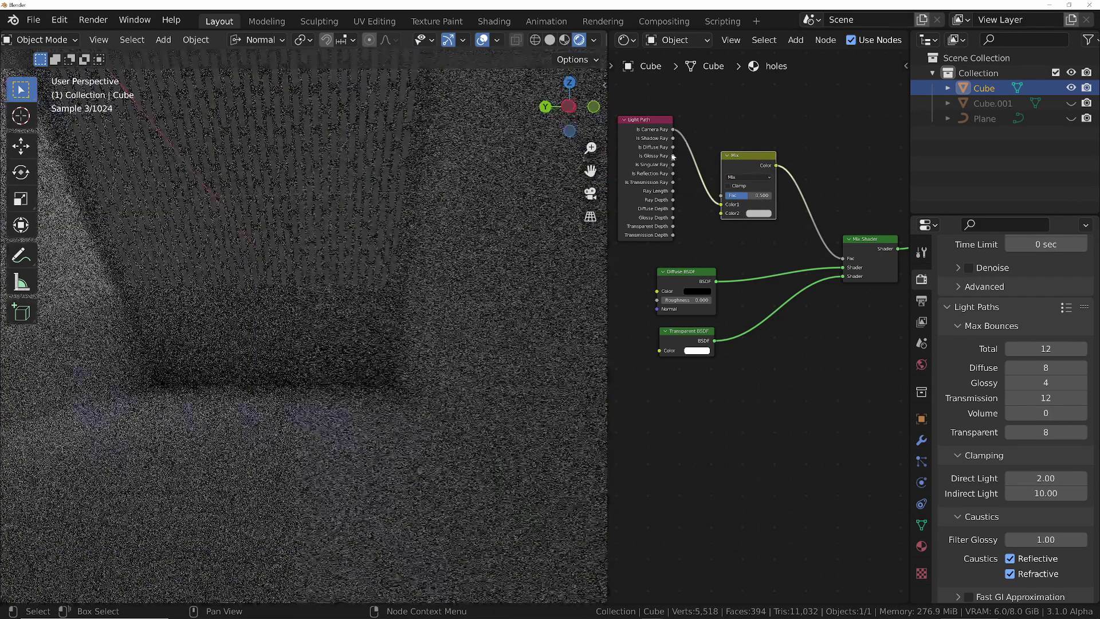
drag(673, 148, 719, 213)
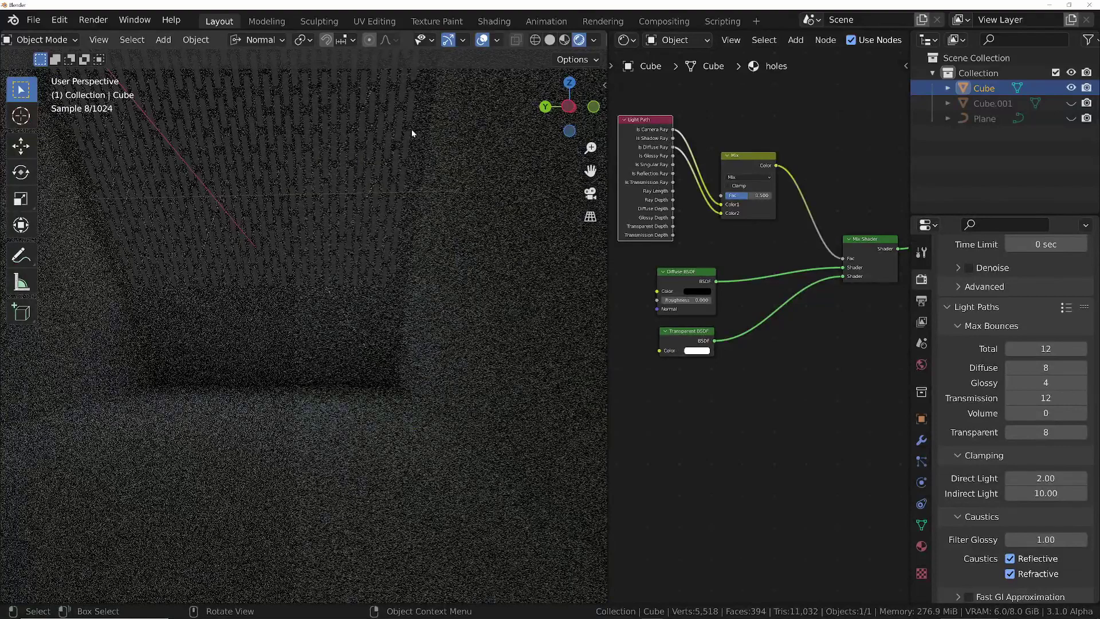
mouse_move(696, 329)
mouse_down()
mouse_move(733, 356)
mouse_move(700, 327)
mouse_up()
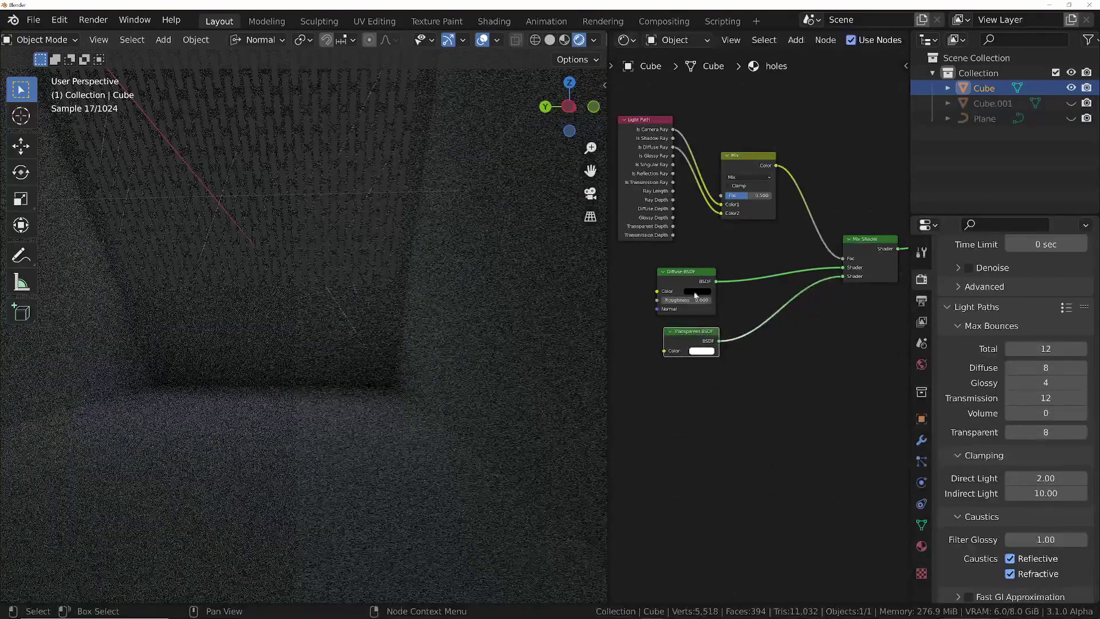
drag(674, 269, 683, 265)
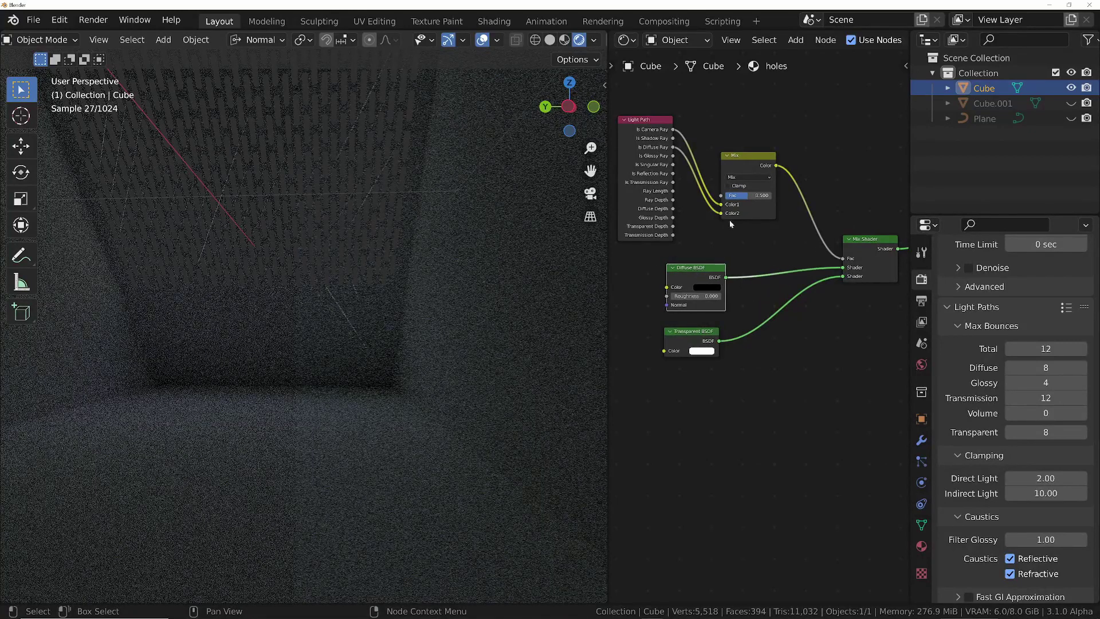
Set the mix node's blend mode to Add with Fac 1.000.
click(743, 178)
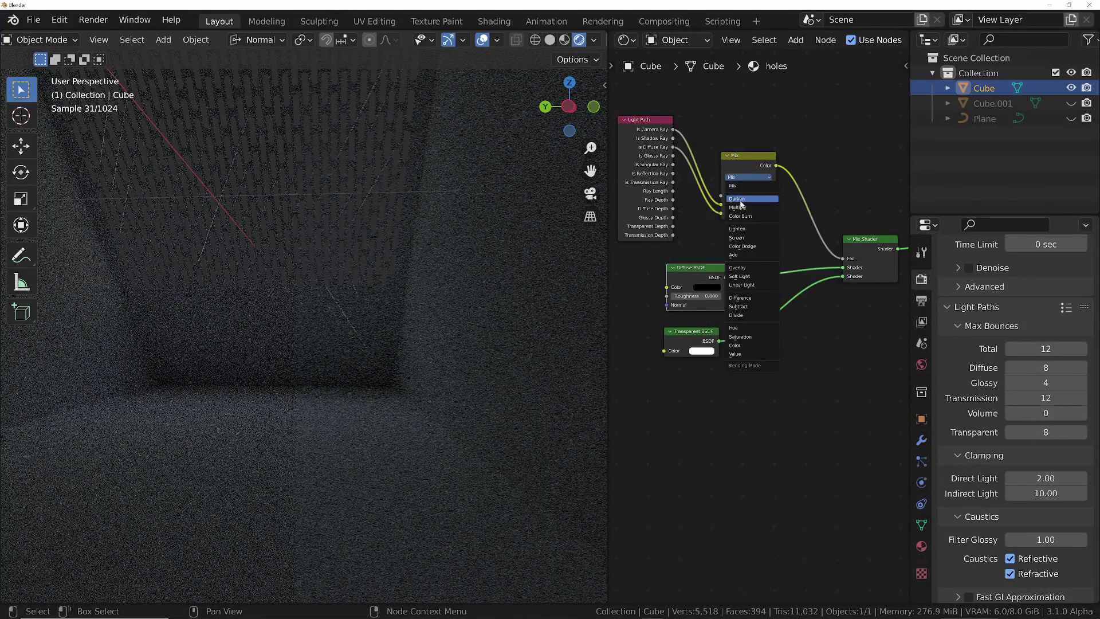
click(740, 259)
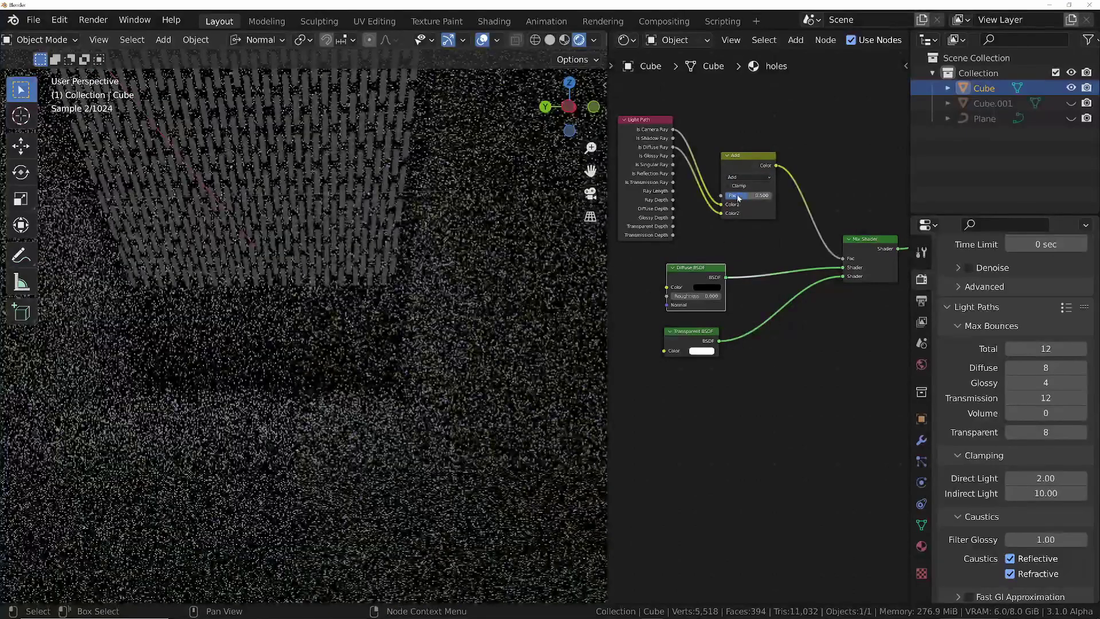
drag(750, 196, 774, 201)
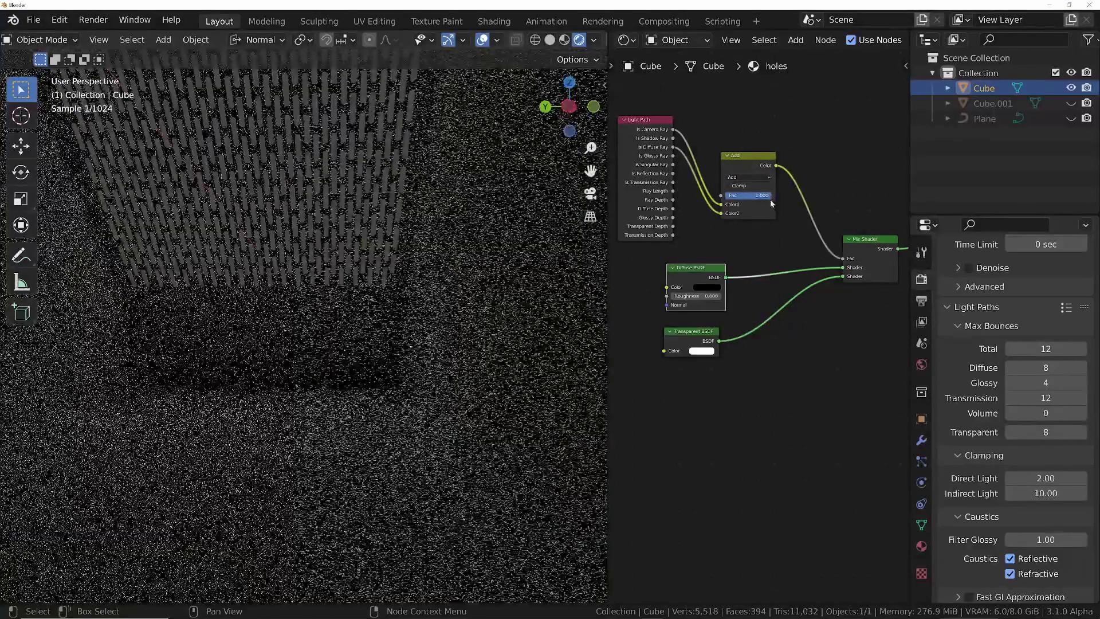
drag(756, 196, 727, 198)
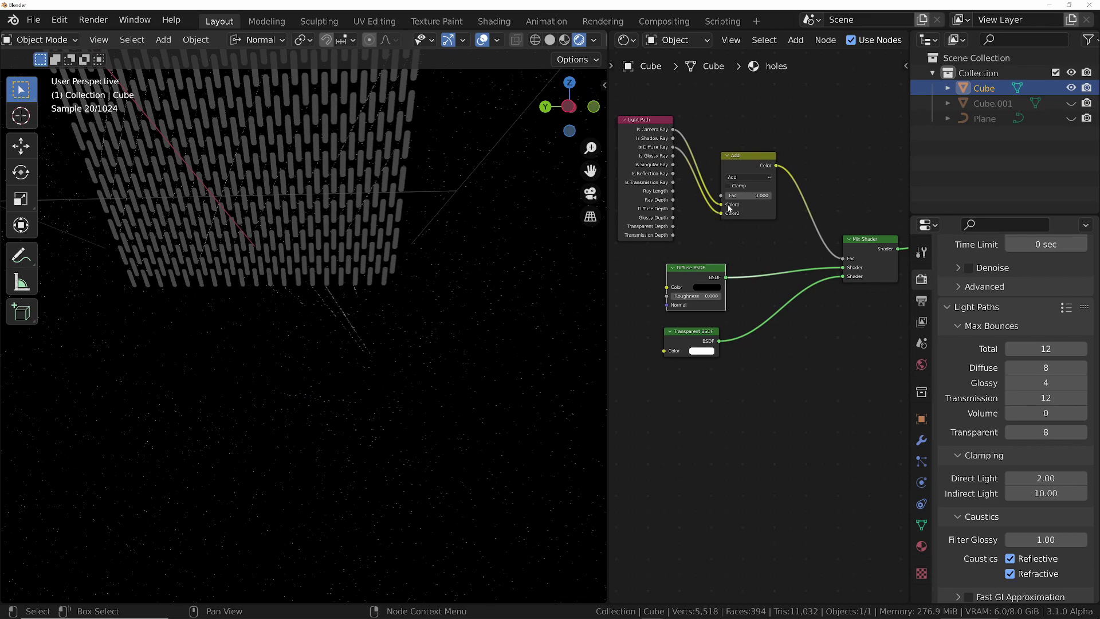
drag(739, 195, 771, 196)
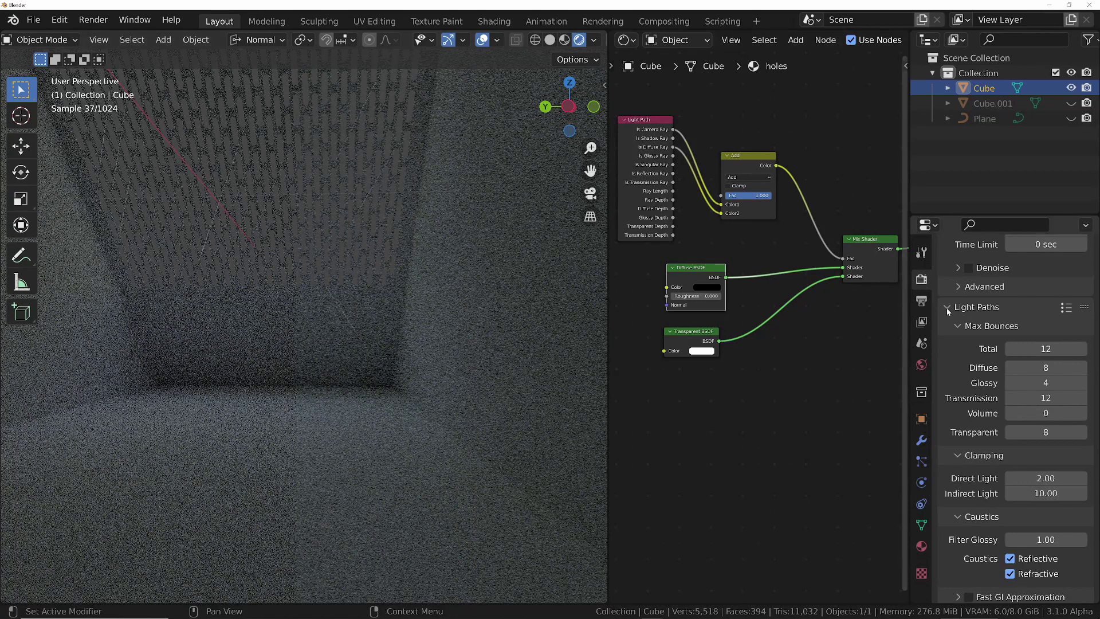
click(1020, 367)
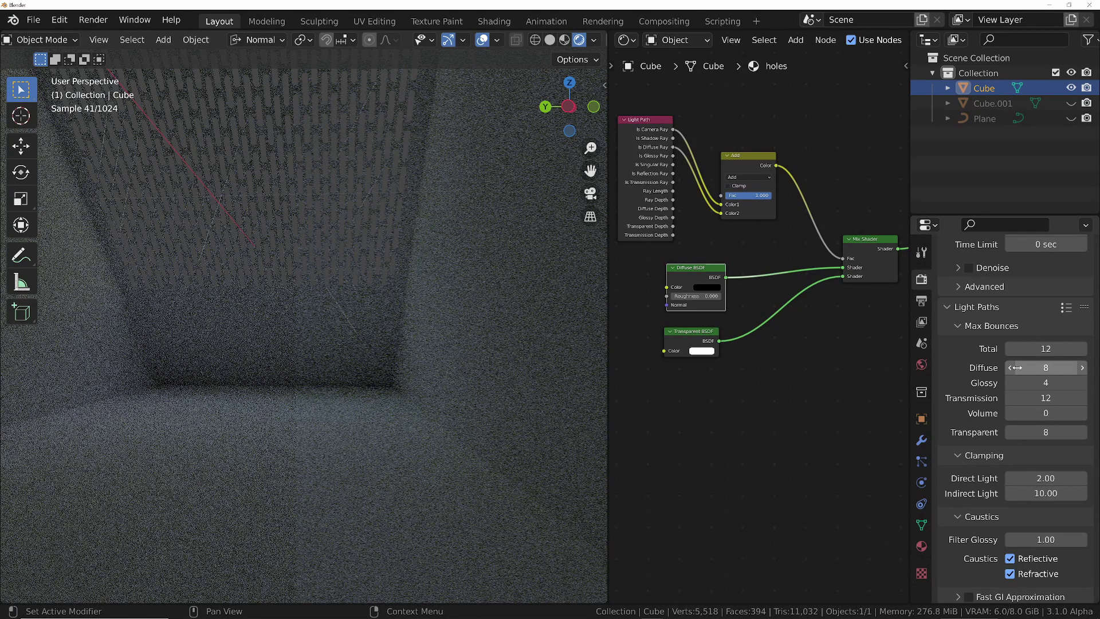
text(0)
key(Return)
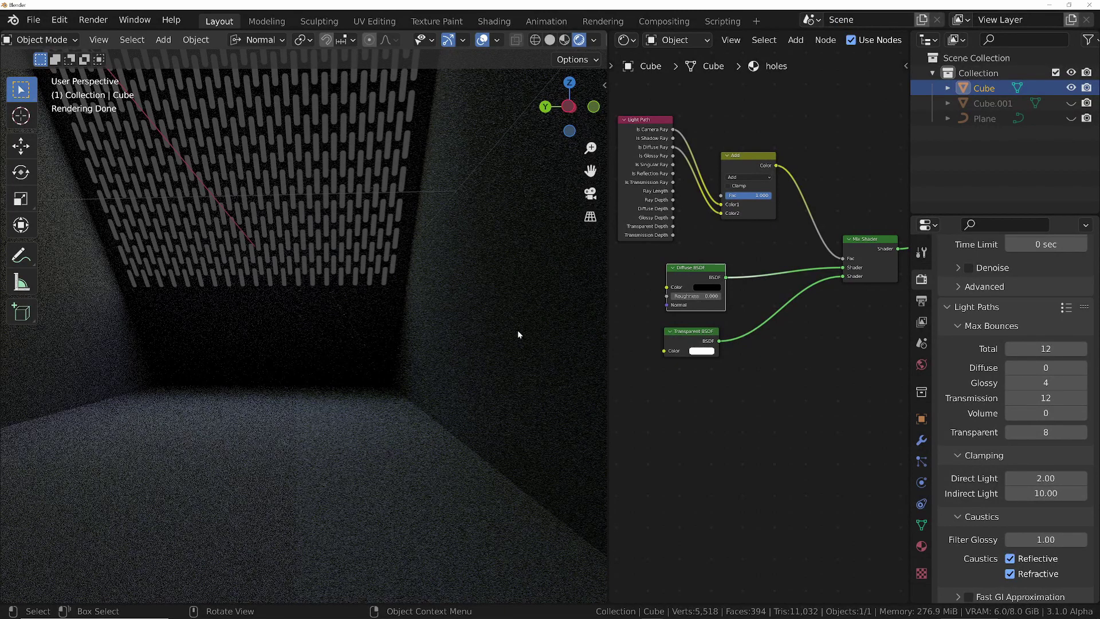
click(1046, 367)
text(8)
key(Return)
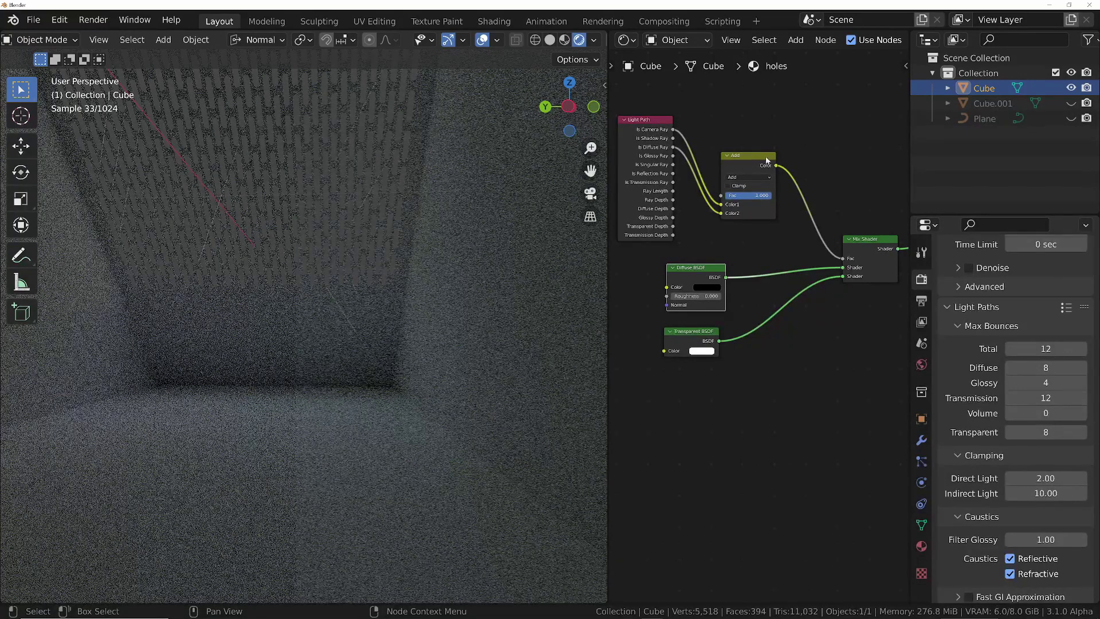
Move the Add node aside and add a Math node set to Compare.
drag(742, 161, 792, 127)
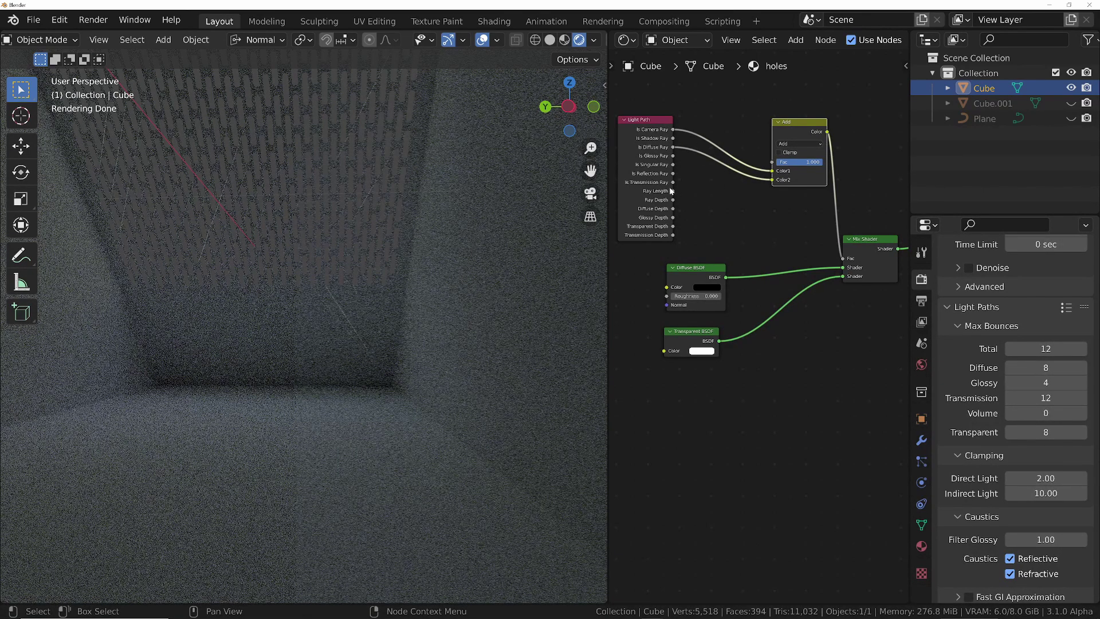
click(706, 203)
key(shift+a)
text(math)
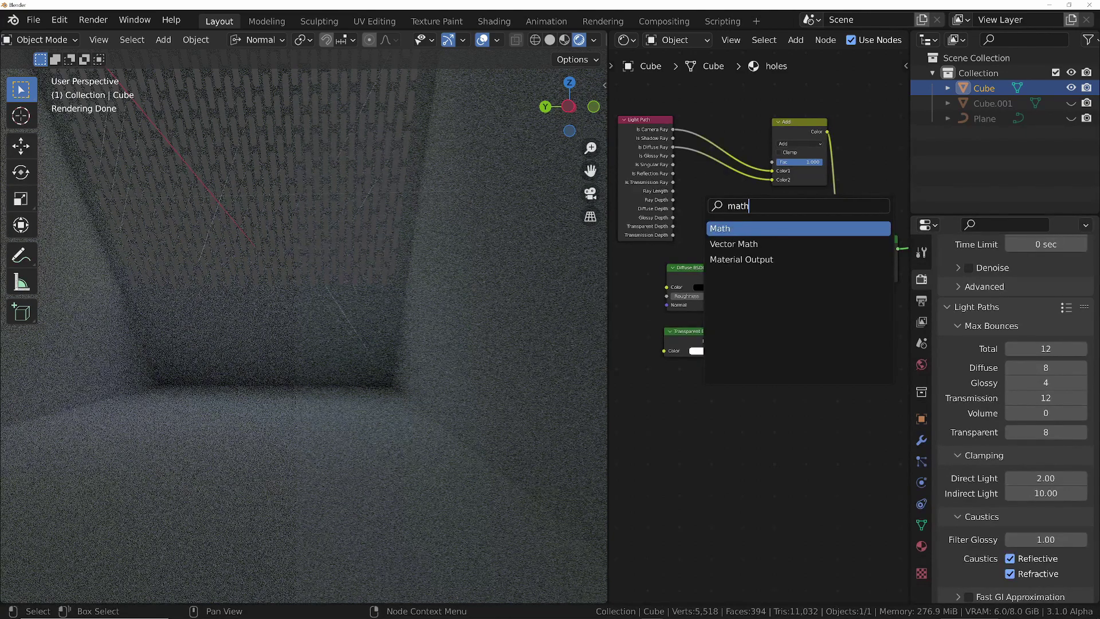
key(Return)
click(731, 215)
click(732, 213)
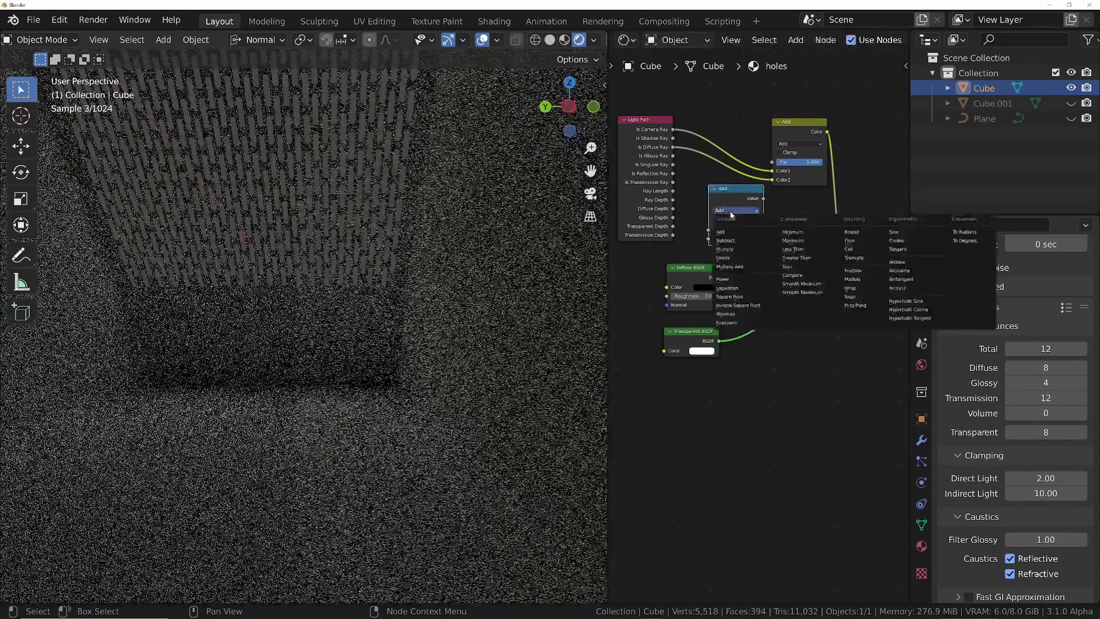
click(796, 277)
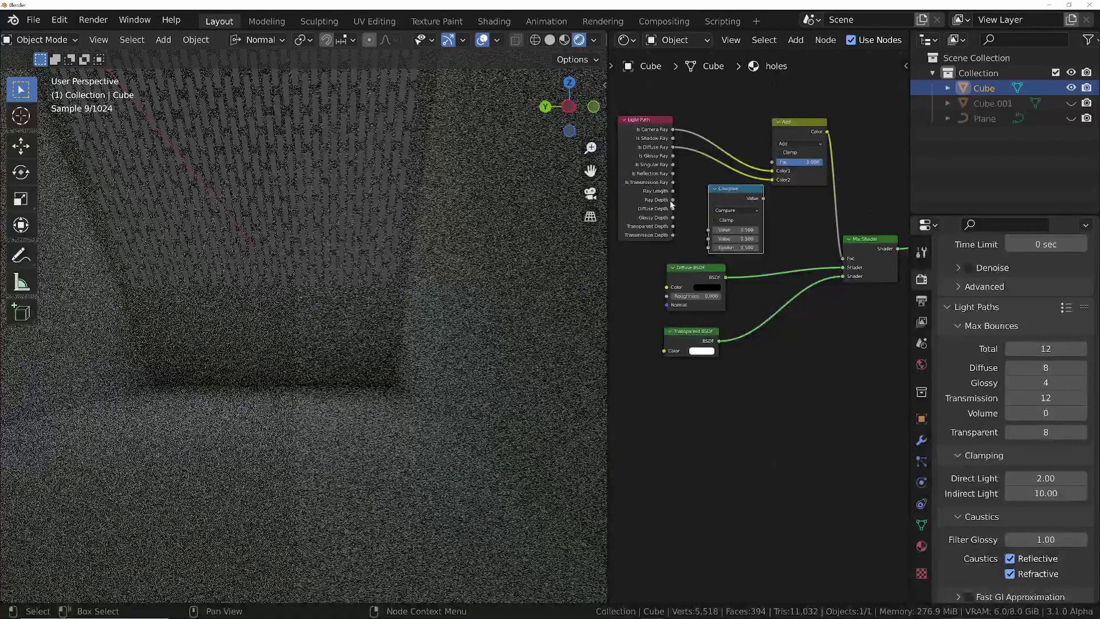
Feed Light Path Ray Depth into the Compare node's Value and adjust its Epsilon.
drag(673, 200, 741, 251)
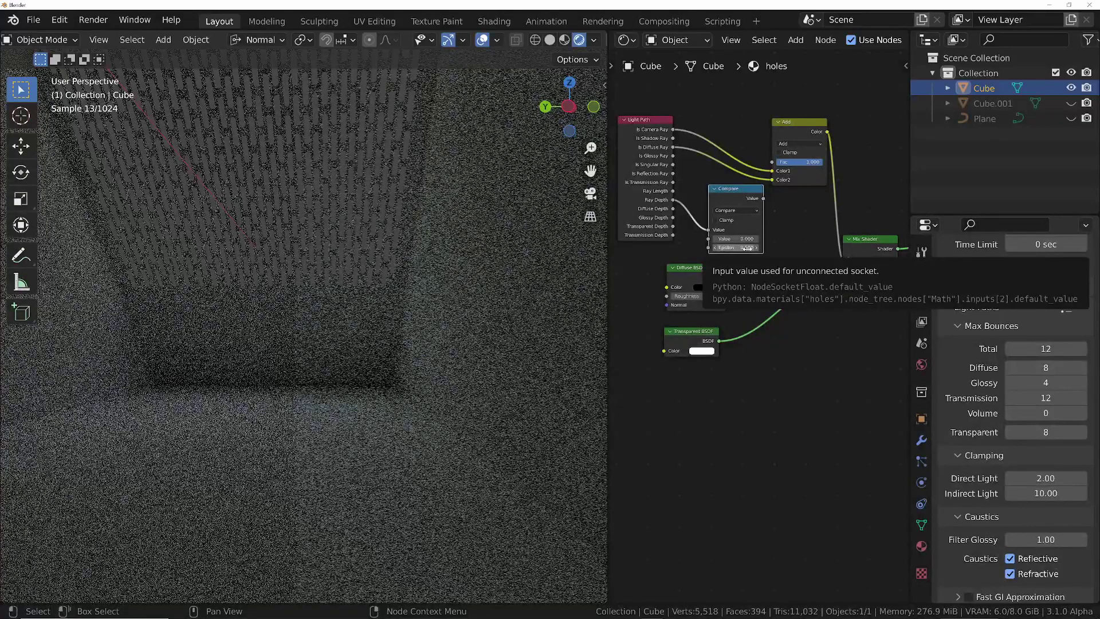
drag(745, 248, 743, 248)
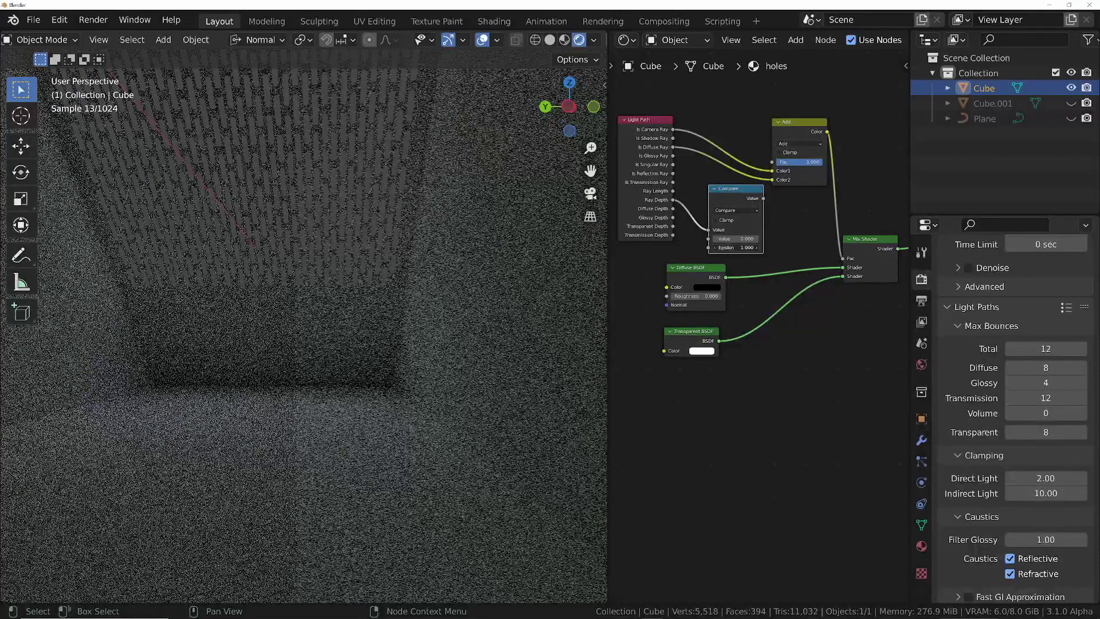
drag(743, 247, 743, 248)
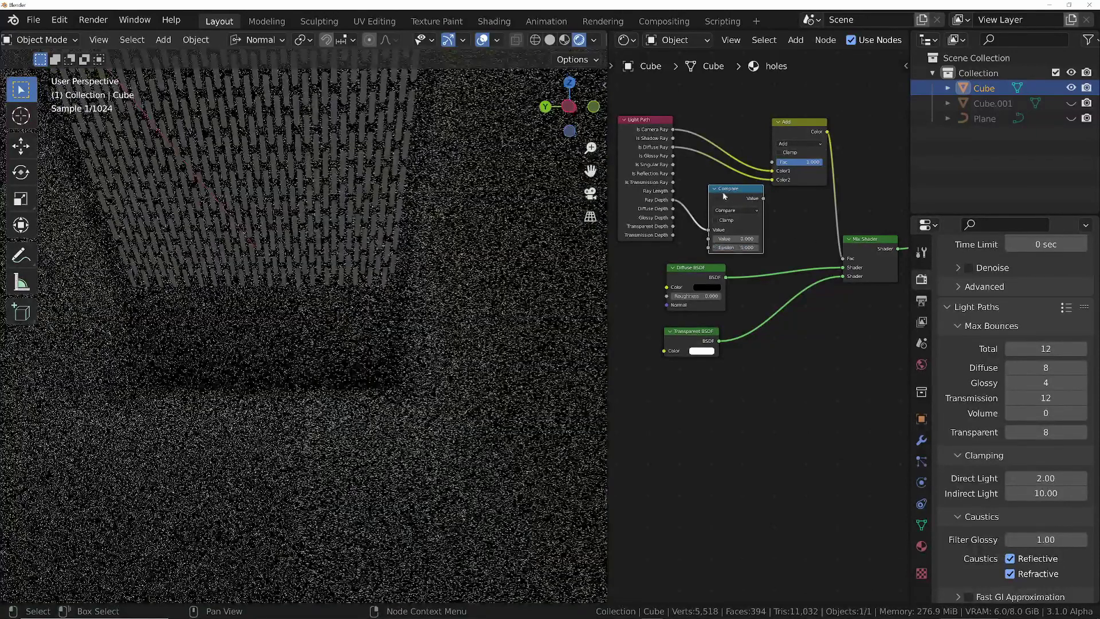
drag(732, 196, 777, 166)
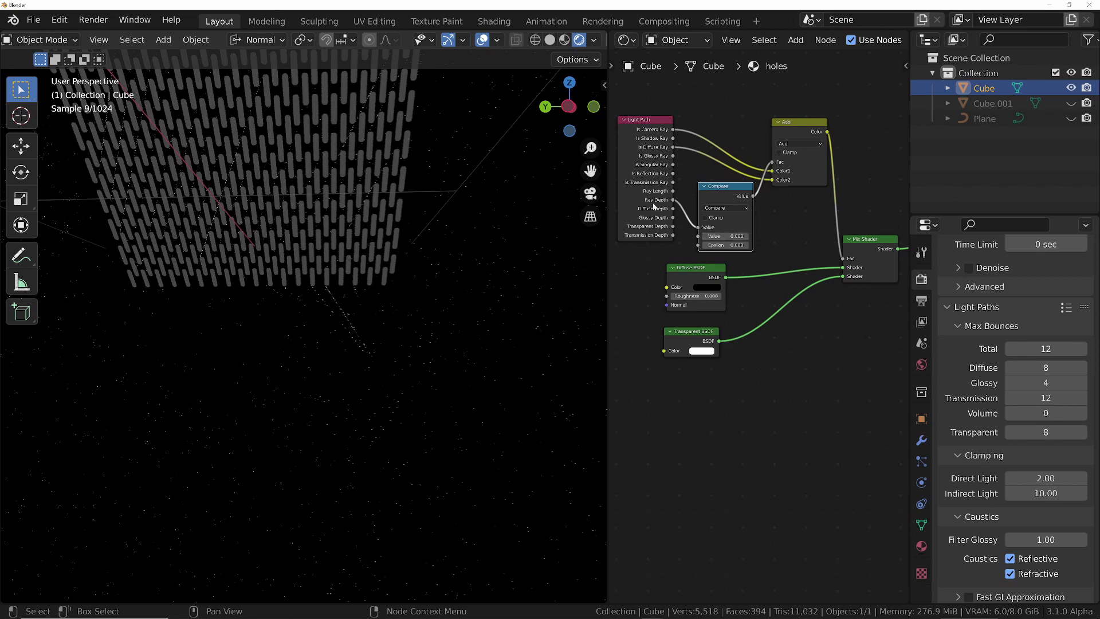
Set the Compare node's Value to 1.000.
click(734, 236)
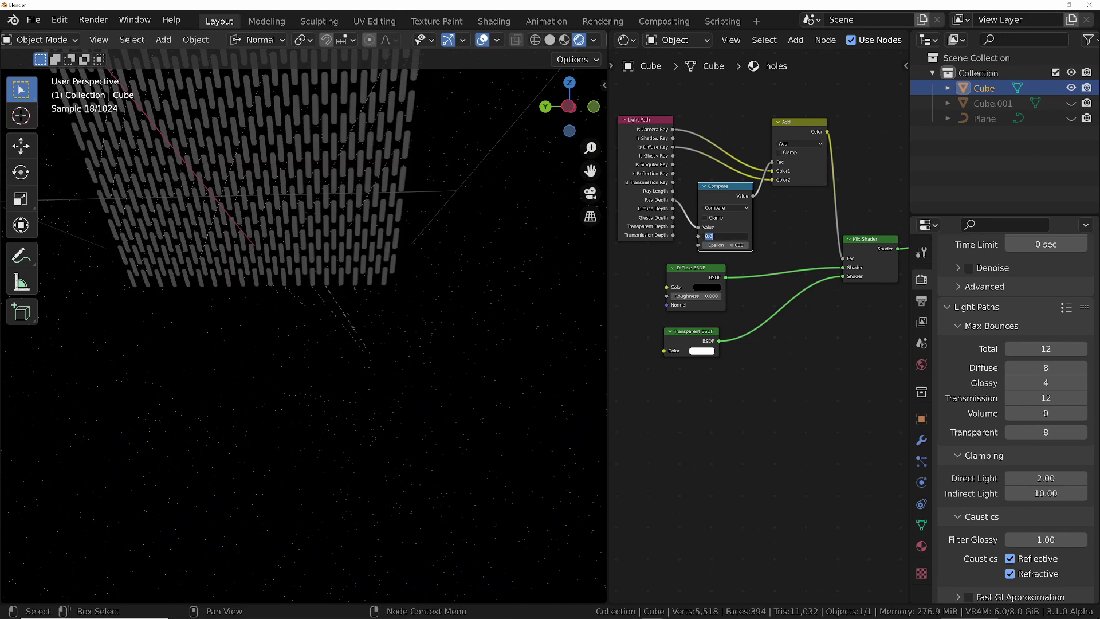
text(1)
key(Return)
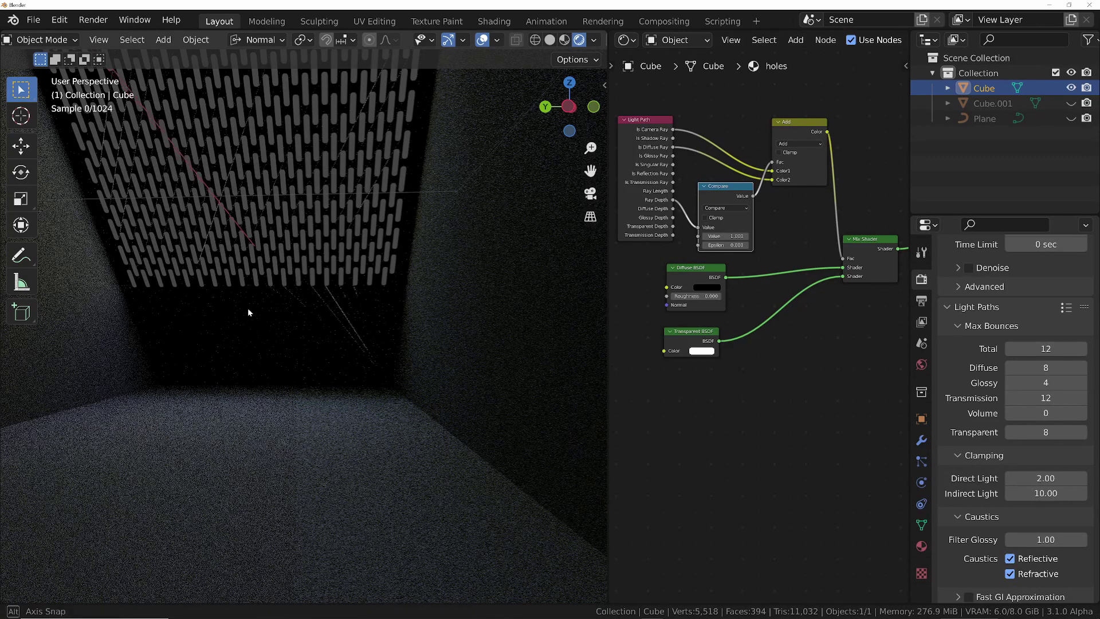
Zoom out and orbit to view the slotted sloped face from outside the block.
scroll(246, 314, down, 5)
middle_drag(246, 315, 462, 238)
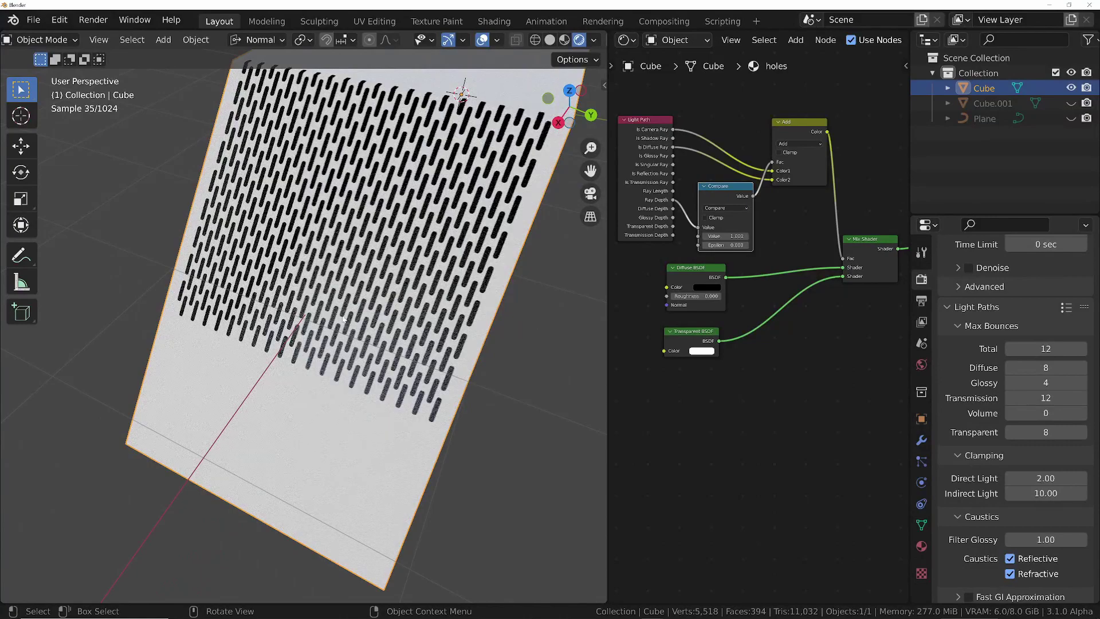
middle_drag(358, 300, 204, 157)
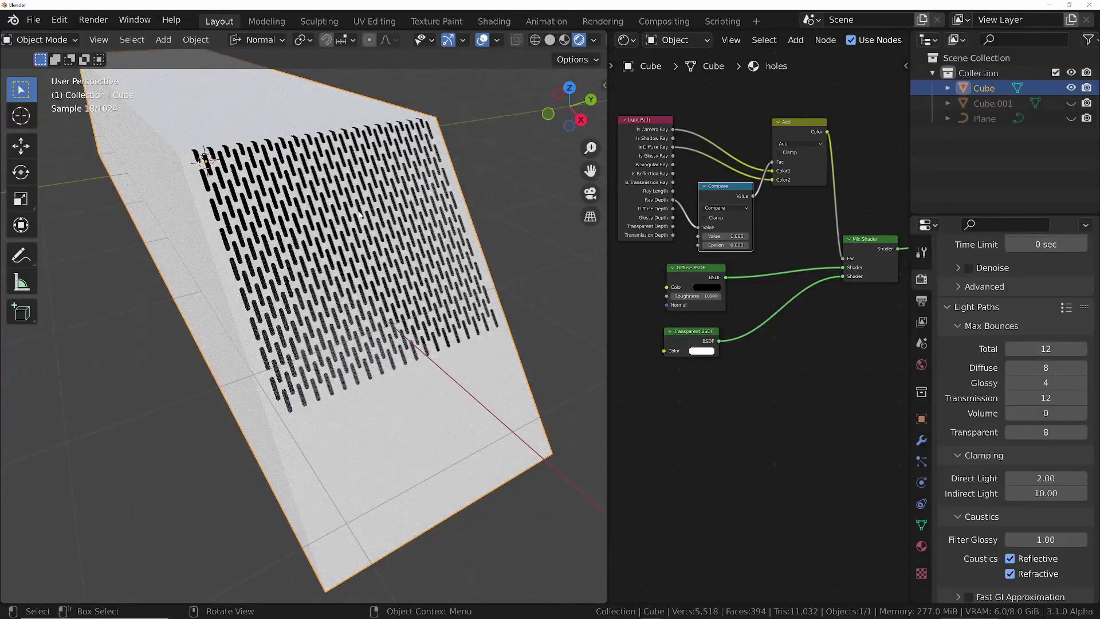